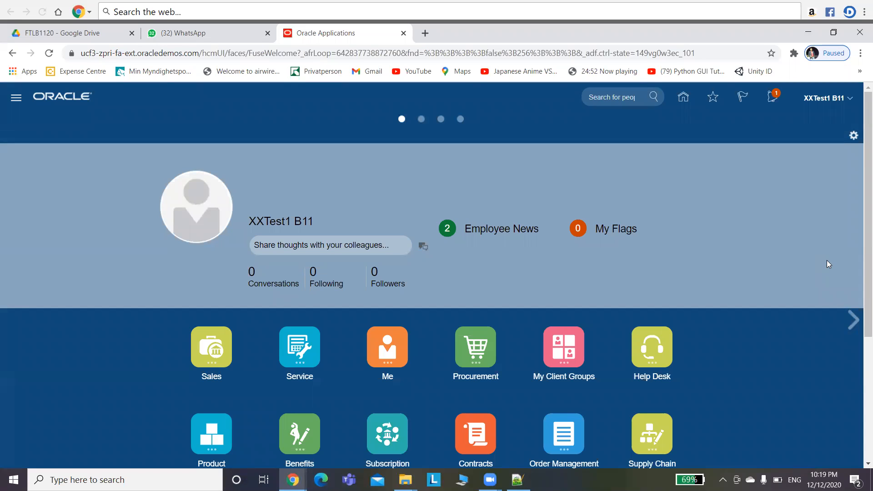
- Open Setup and Maintenance and expand its task panel
click(849, 105)
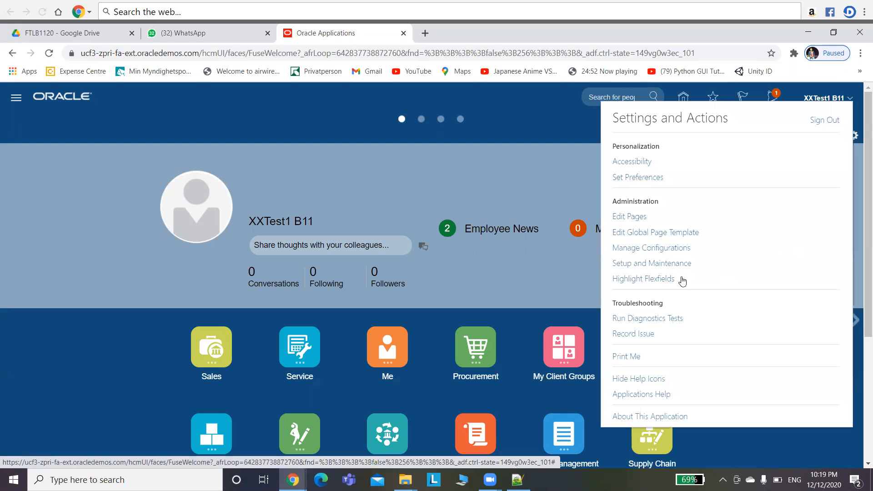
click(661, 264)
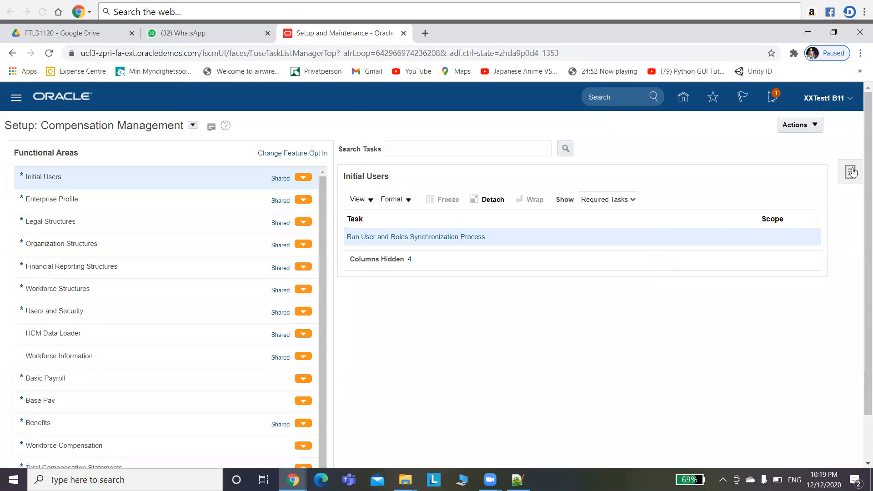
click(851, 171)
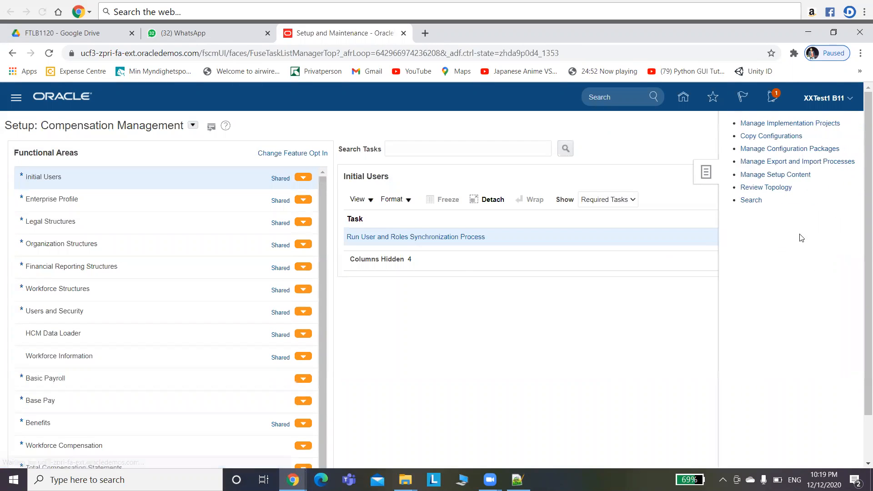
- Open the setup task search and search for tasks matching "Man%User"
click(750, 203)
click(386, 149)
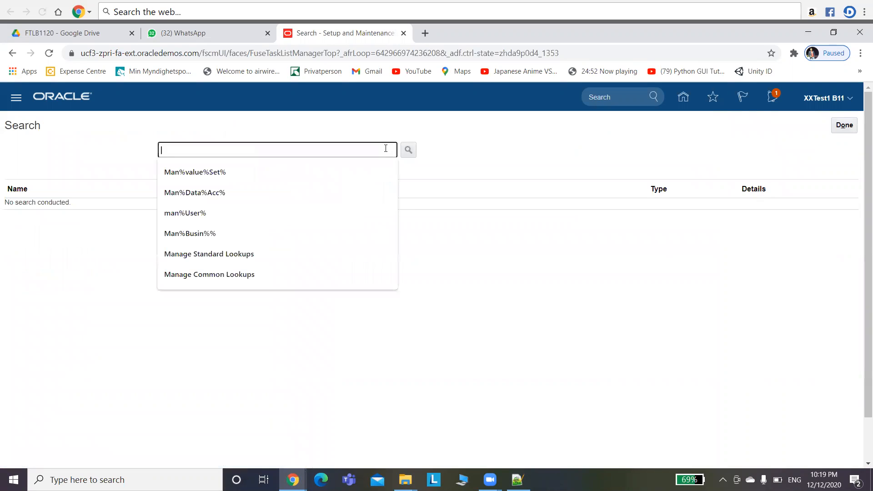
text(Man)
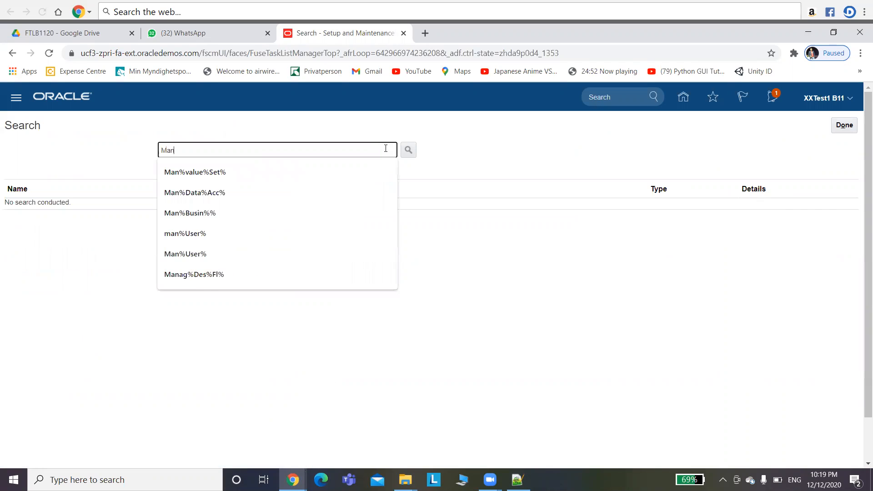
text(%User)
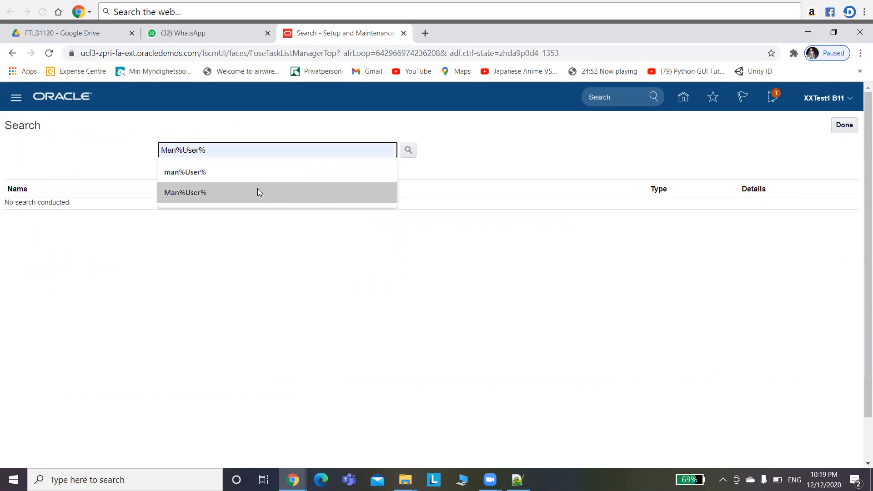
click(409, 150)
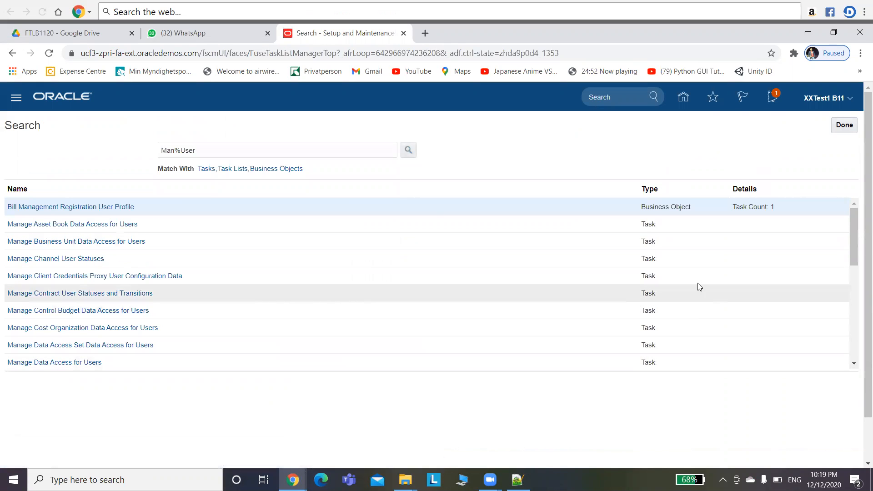
- Scroll through the results and open the Manage Users task
drag(855, 228, 855, 362)
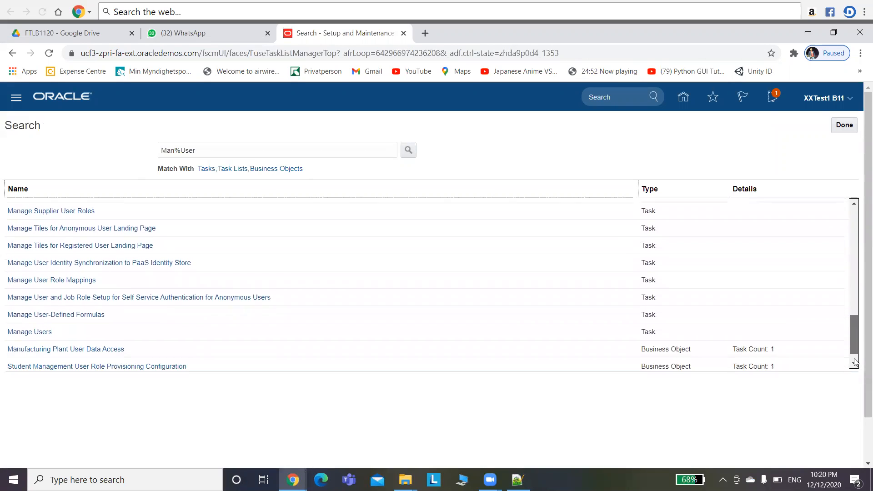
scroll(79, 347, up, 1)
click(36, 346)
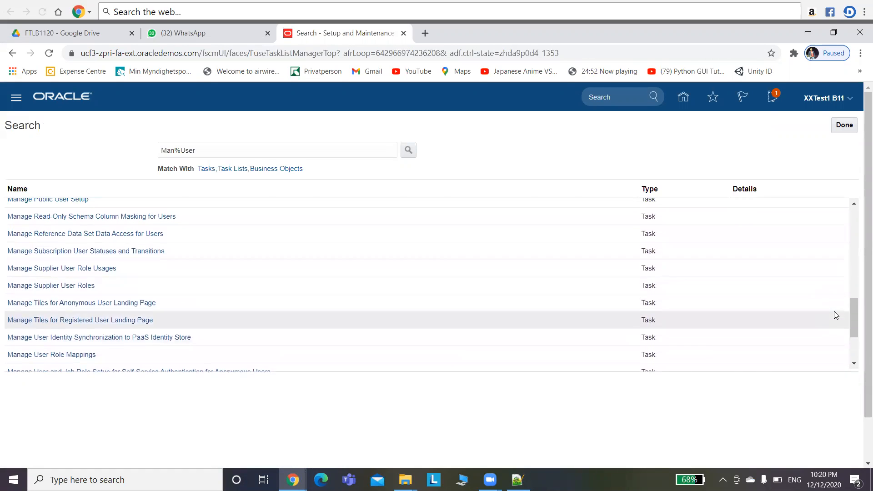
drag(853, 313, 856, 349)
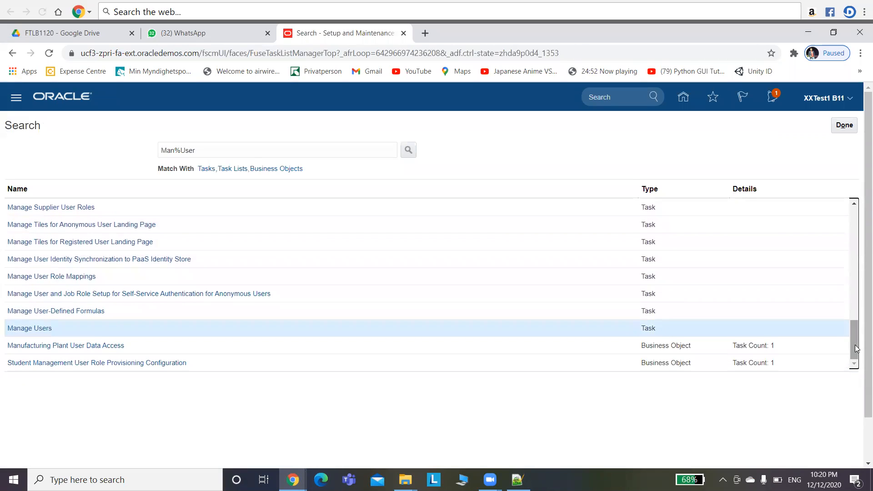
click(46, 330)
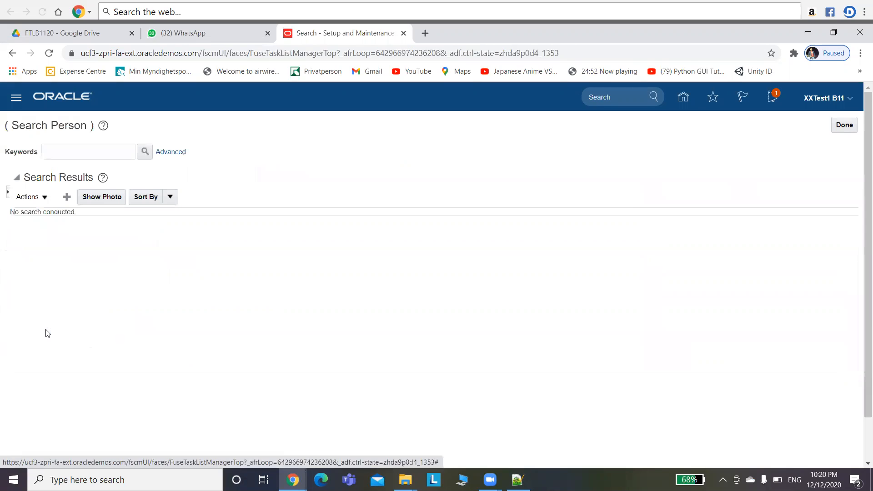
- Start creating a new user and enter the user's last name
click(66, 198)
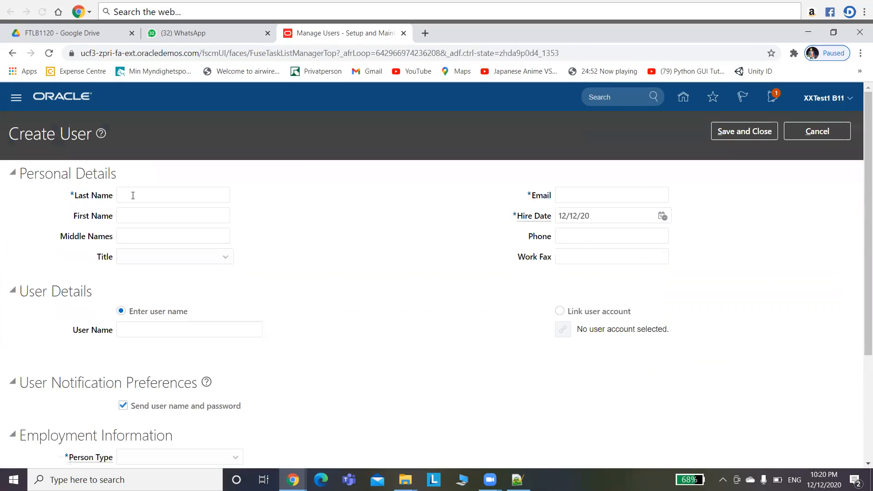
click(133, 195)
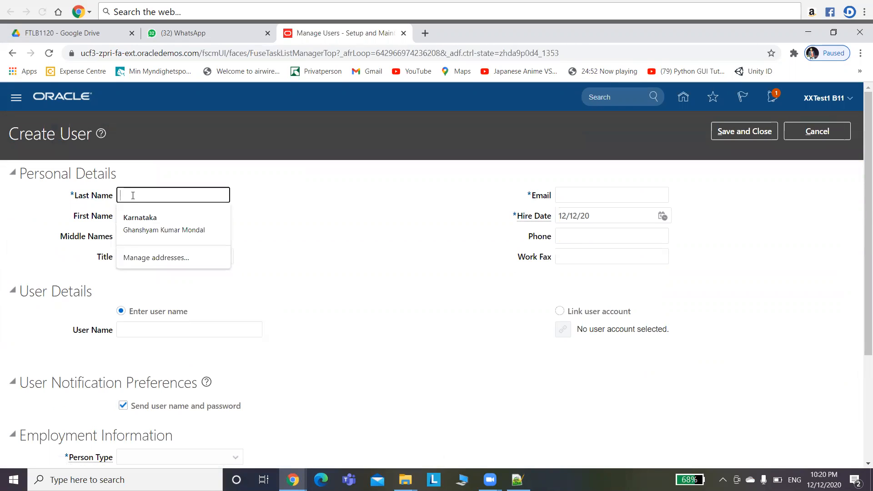
text(M)
key(Tab)
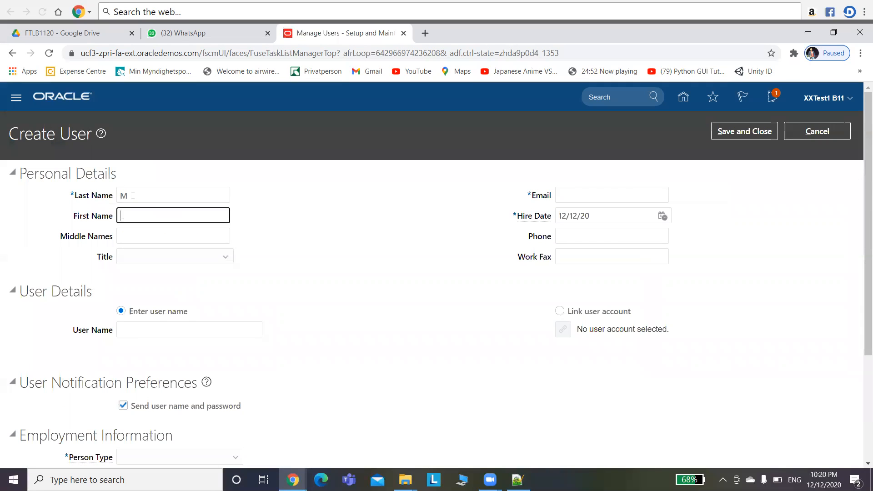
- Enter the user's first name and set the title to Mr
text(Ghanshyam)
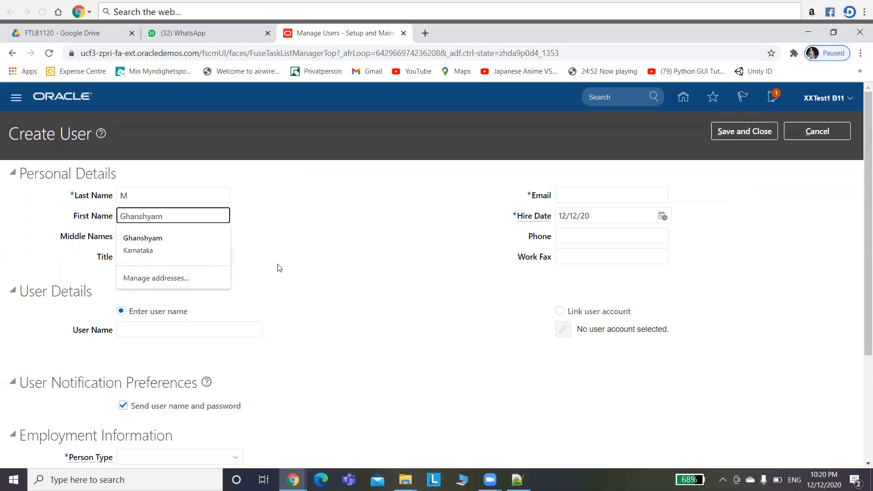
click(278, 266)
click(208, 260)
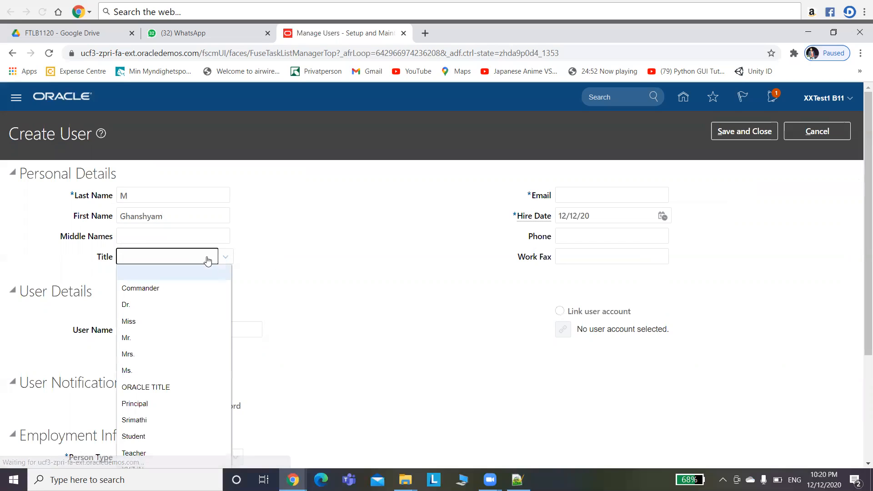
click(147, 338)
- Enter a user name combining the first name and last initial
click(163, 327)
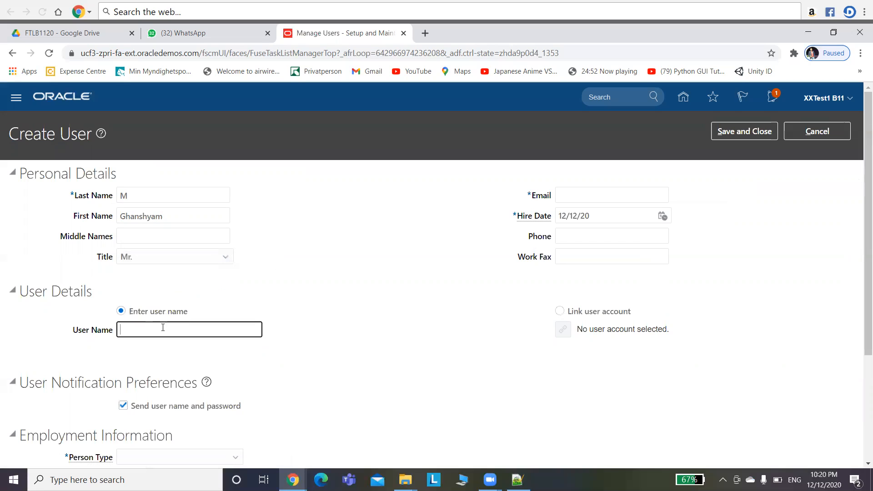
text(Ghanshyam.M)
- Fill in the user's email address and middle name from the saved suggestion
click(607, 193)
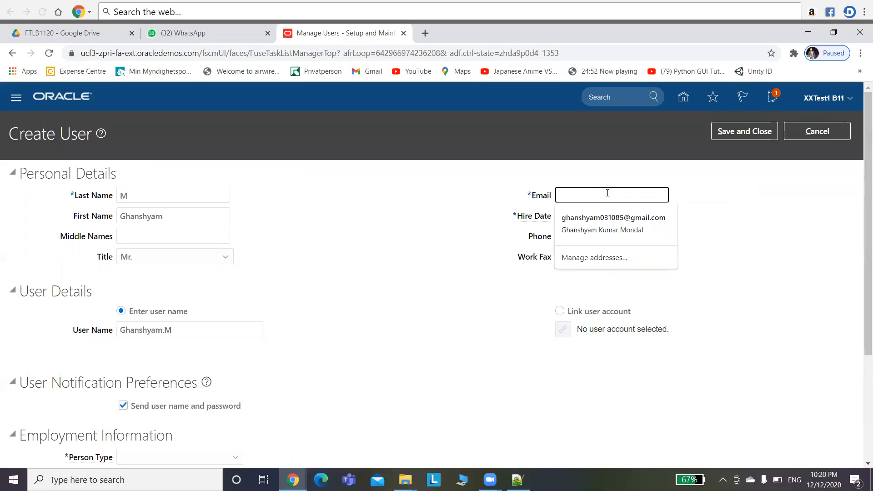
click(611, 218)
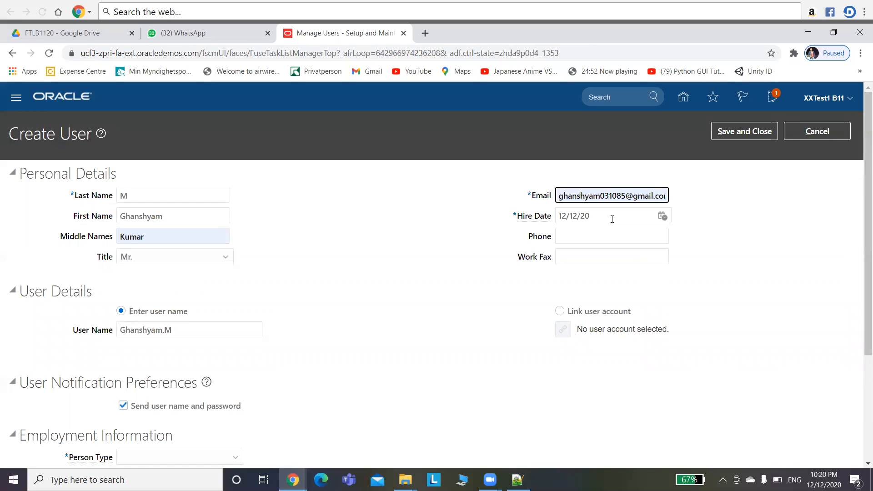
- Set the person type to Employee
scroll(860, 251, down, 1)
scroll(859, 251, down, 2)
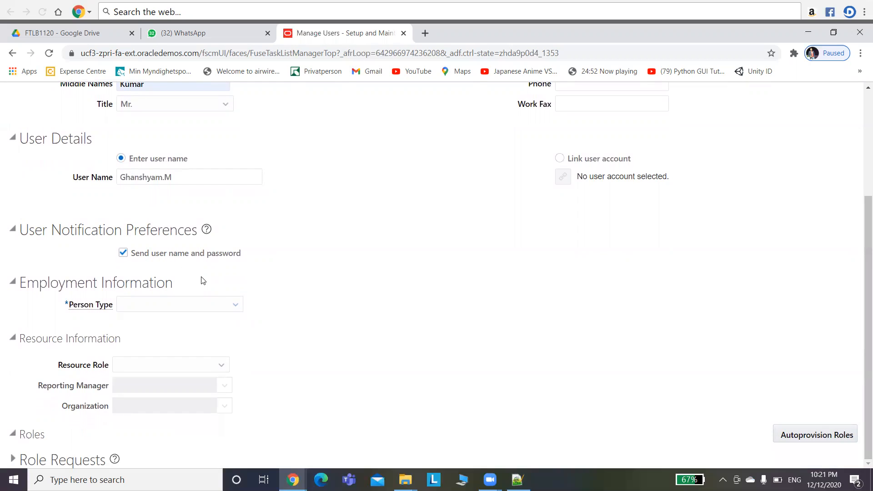
click(233, 307)
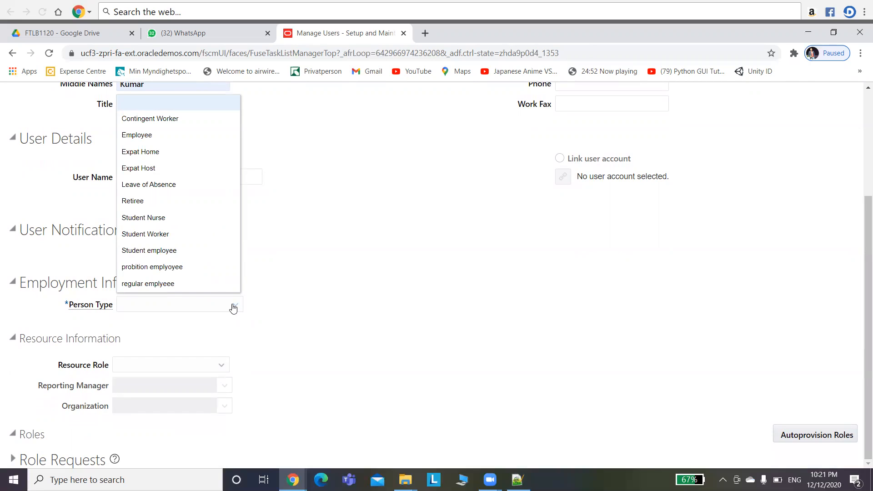
click(154, 136)
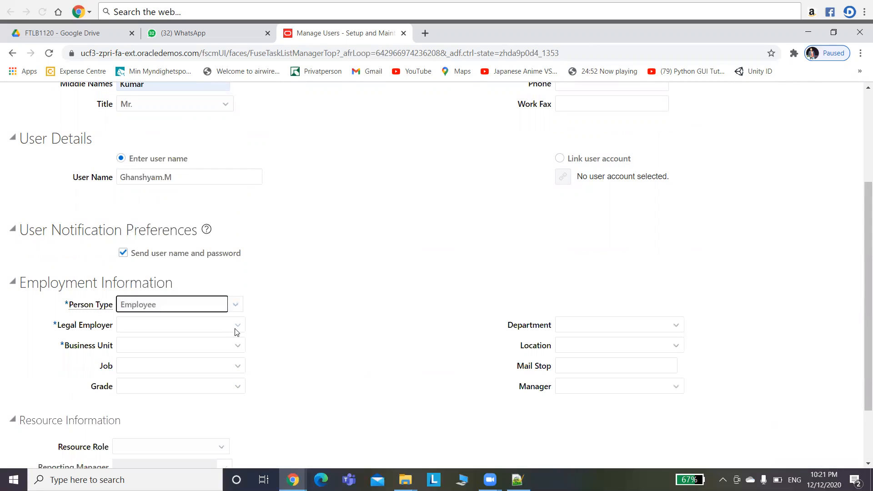
- Set the legal employer to India Legal Entity 01
click(238, 326)
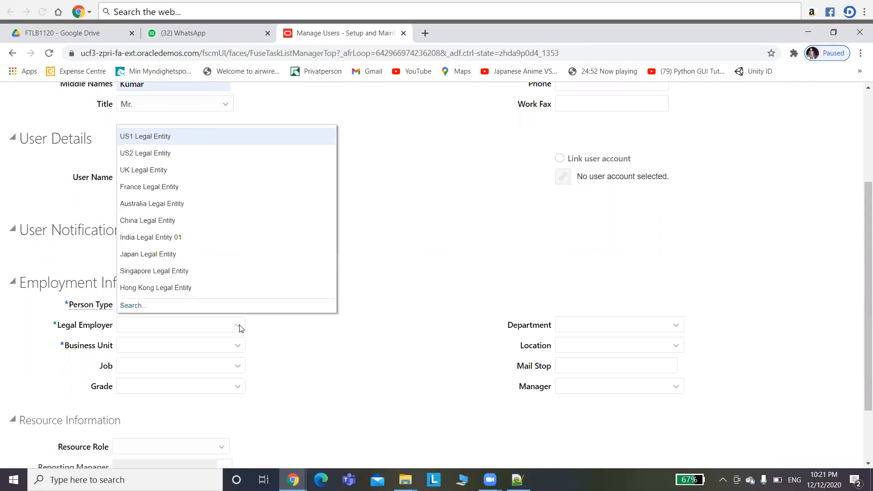
click(157, 237)
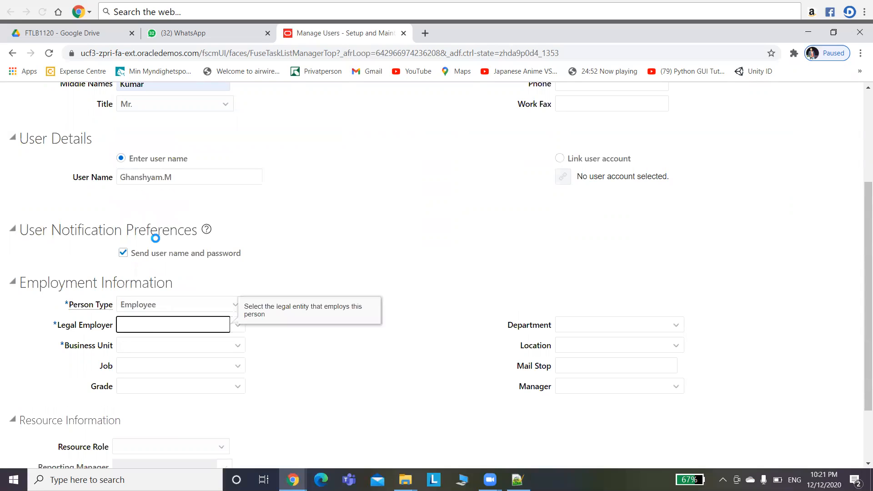
- Search business units by the user's first name and select the matching BU as the business unit
click(236, 346)
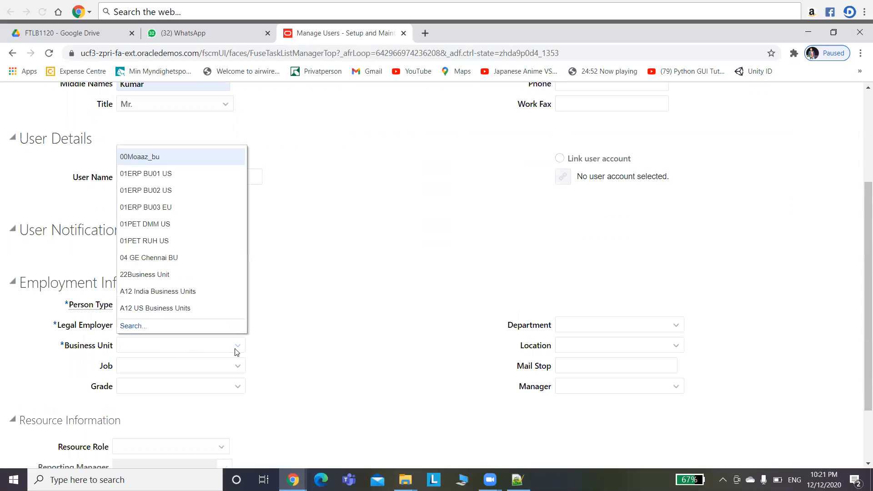
click(131, 327)
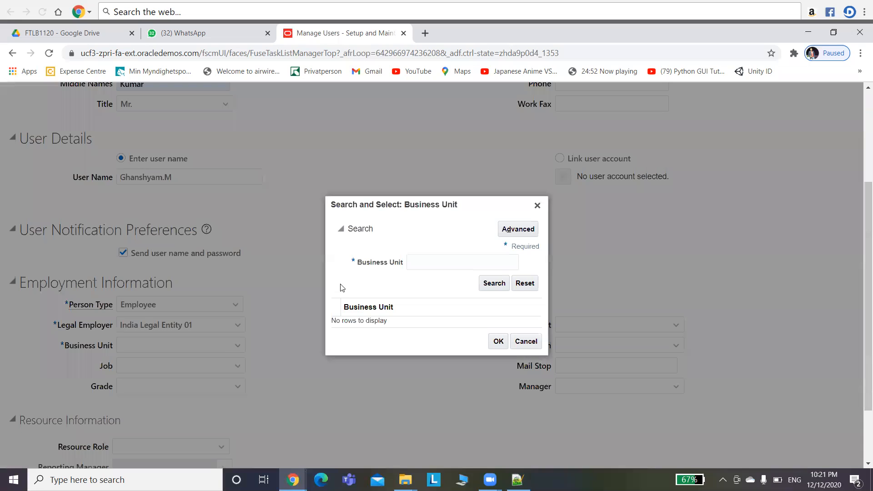
click(419, 267)
text(Ghans)
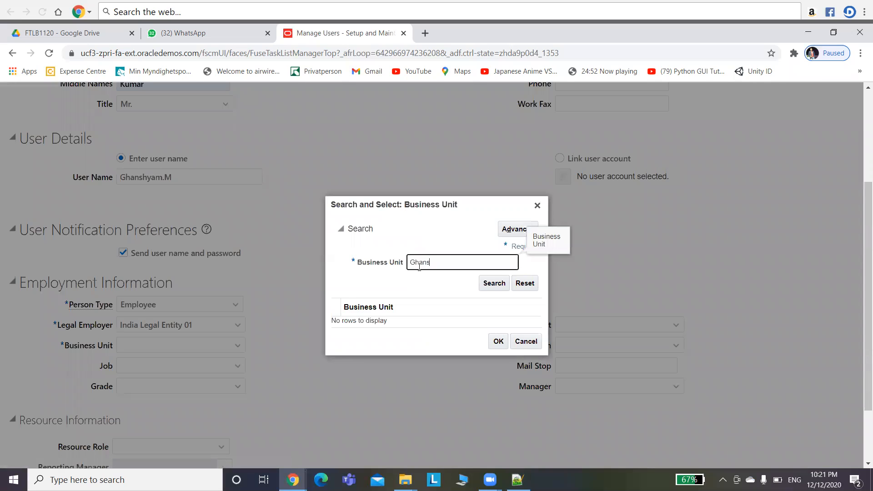
text(hyam)
click(499, 287)
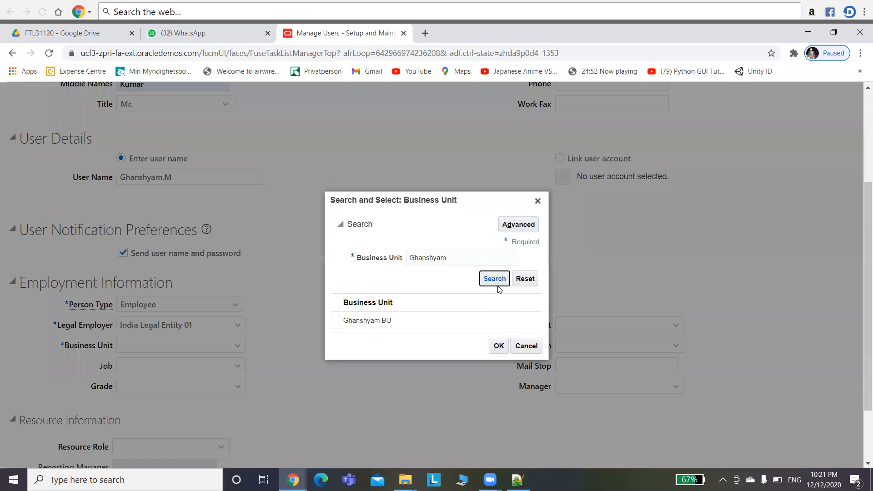
click(390, 319)
click(499, 348)
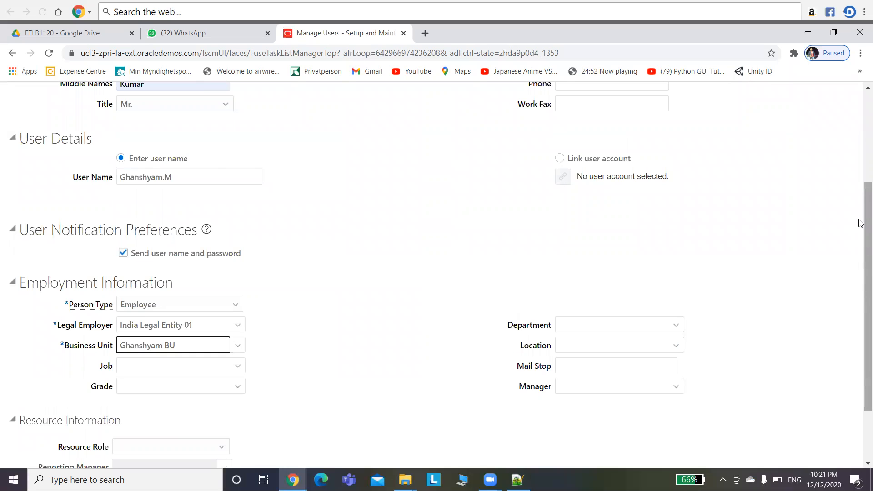
- Save and close the new user
scroll(860, 295, down, 2)
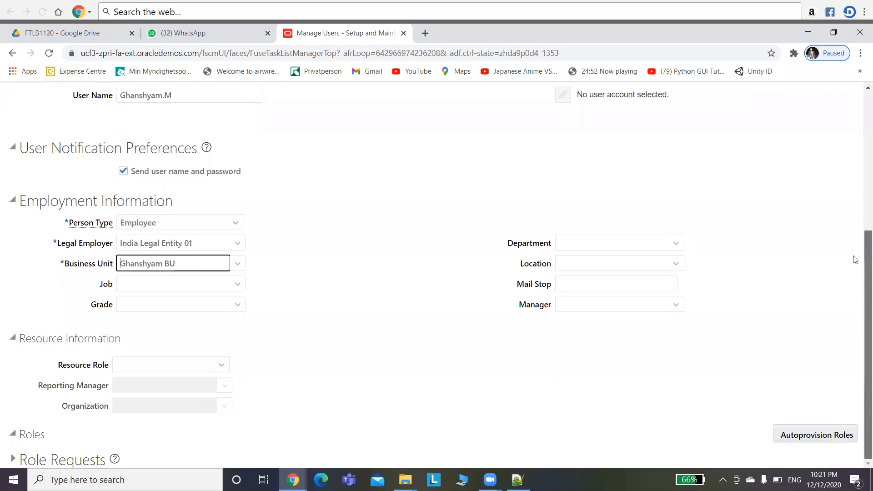
scroll(858, 268, up, 4)
scroll(845, 204, down, 2)
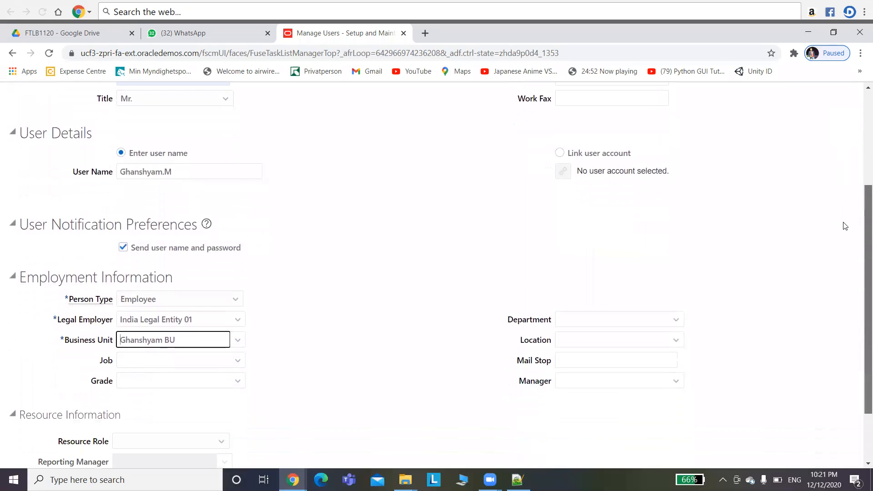
scroll(844, 226, up, 3)
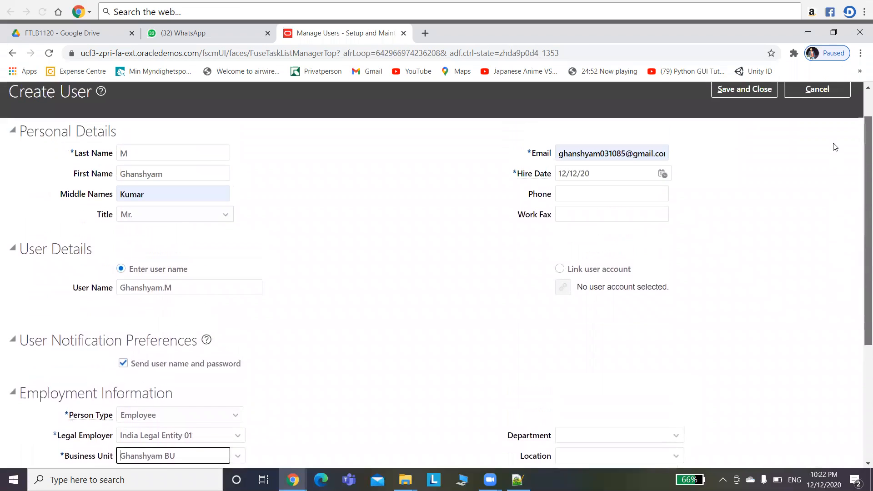
click(747, 128)
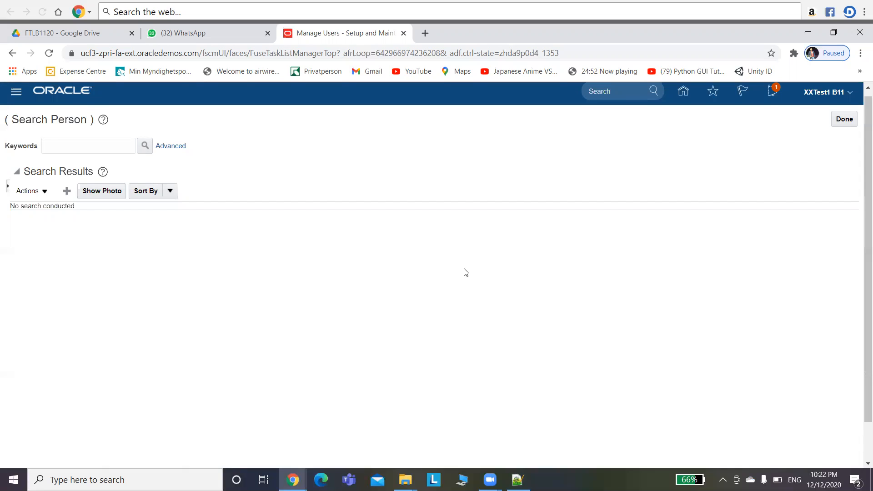
- Open the Security Console from the Navigator
click(15, 94)
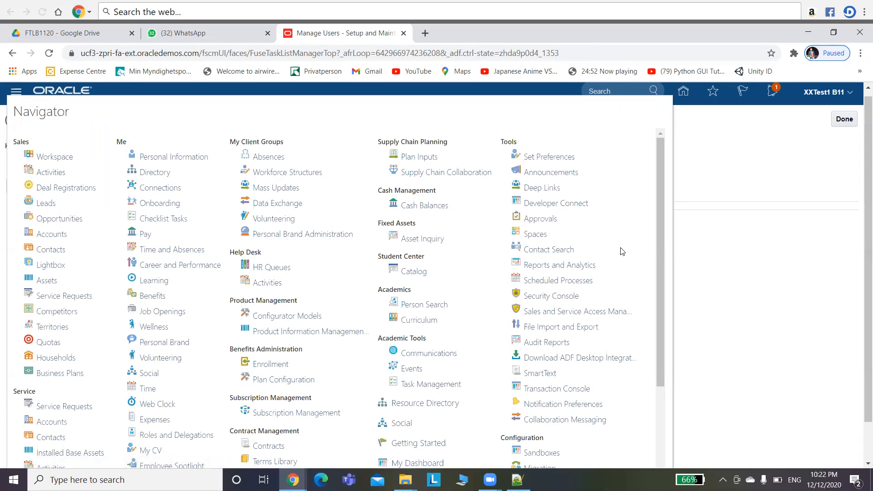
click(564, 298)
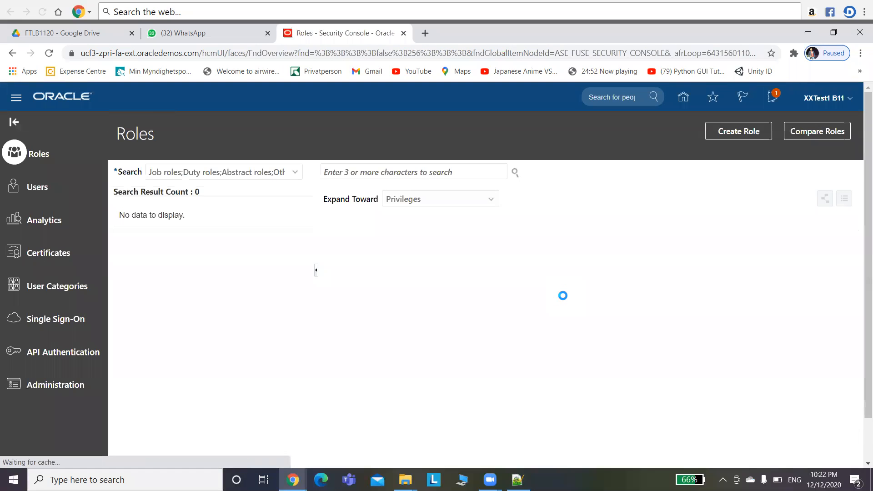
- Search the user accounts by the new user's first name
click(46, 186)
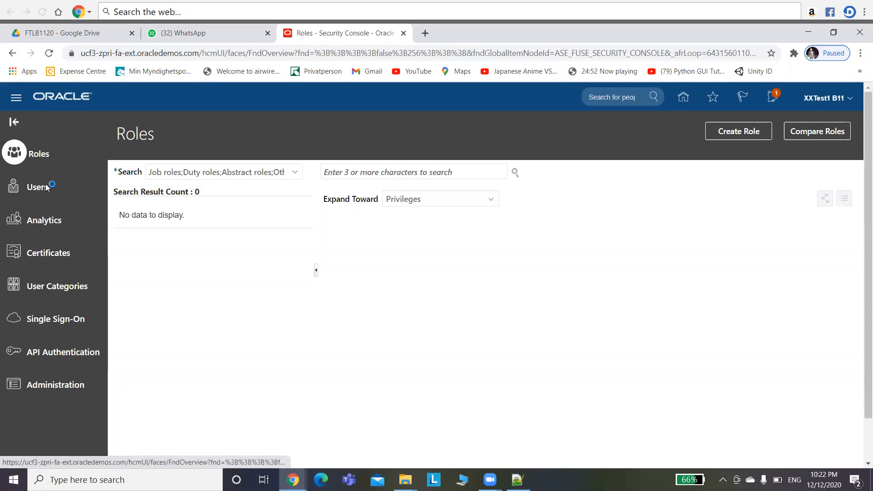
click(296, 172)
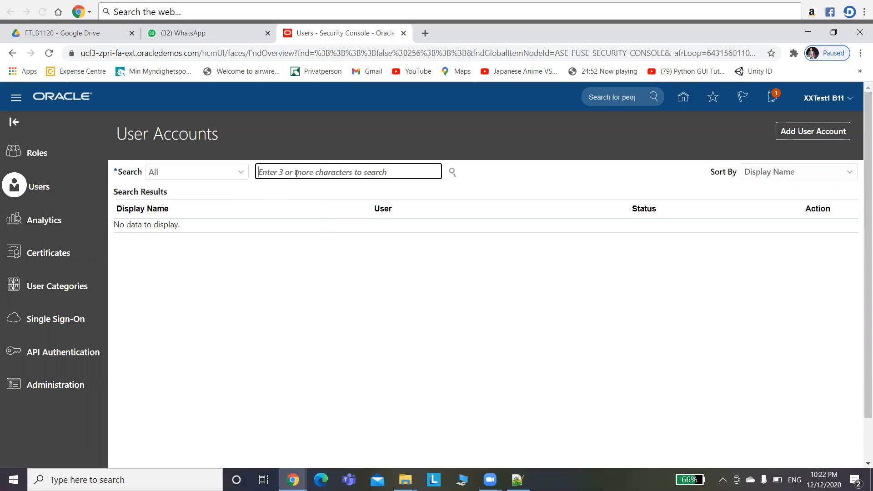
text(Gha)
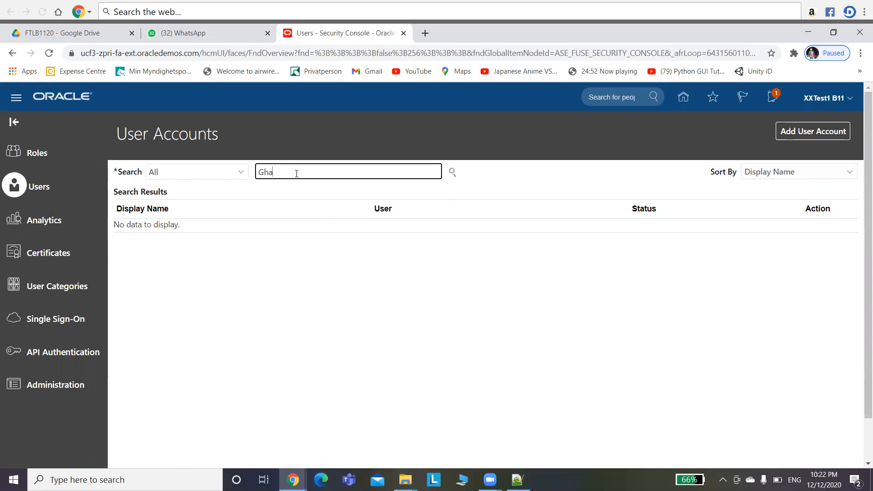
click(450, 172)
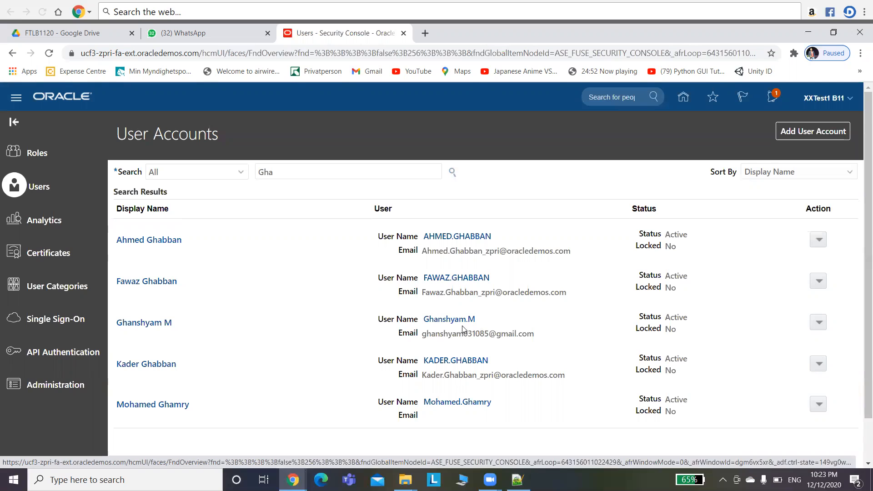
- Open the new user's account details and start editing the account
click(437, 320)
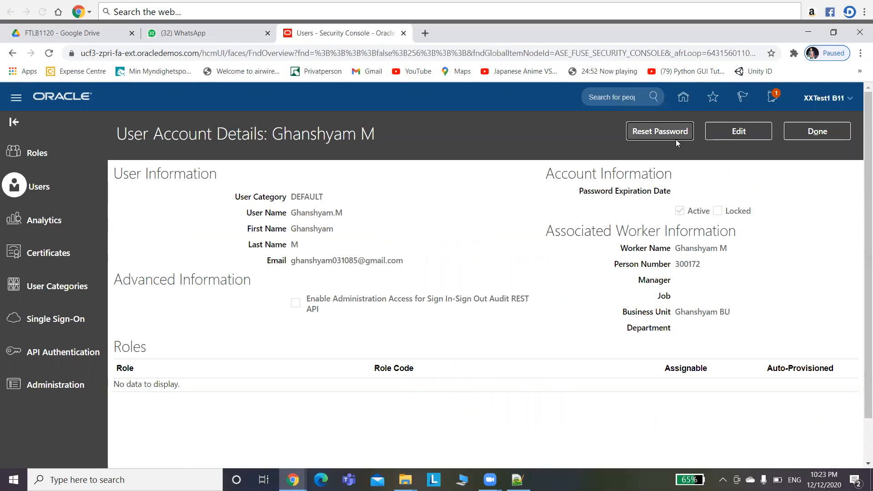
click(730, 133)
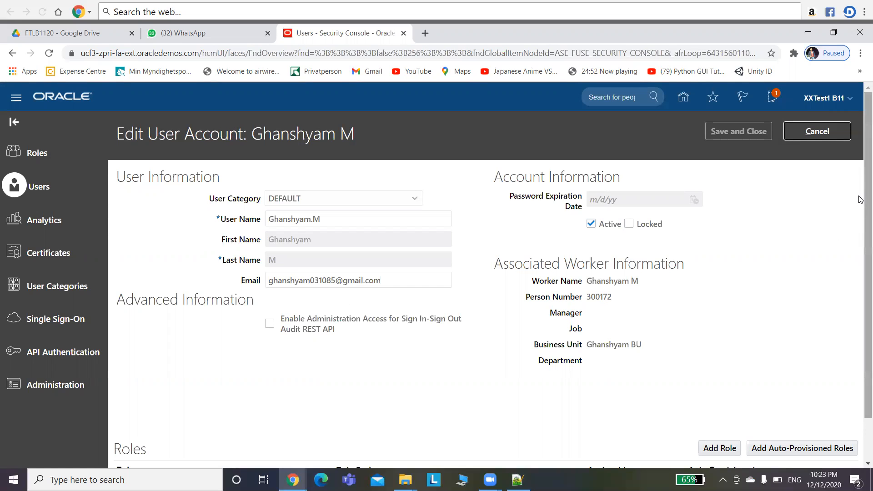
scroll(682, 346, down, 2)
- Add the Procurement Application Administrator role (PO_PROCUREMENT_APPLICATION_ADMIN_JOB) to the user's roles
click(722, 397)
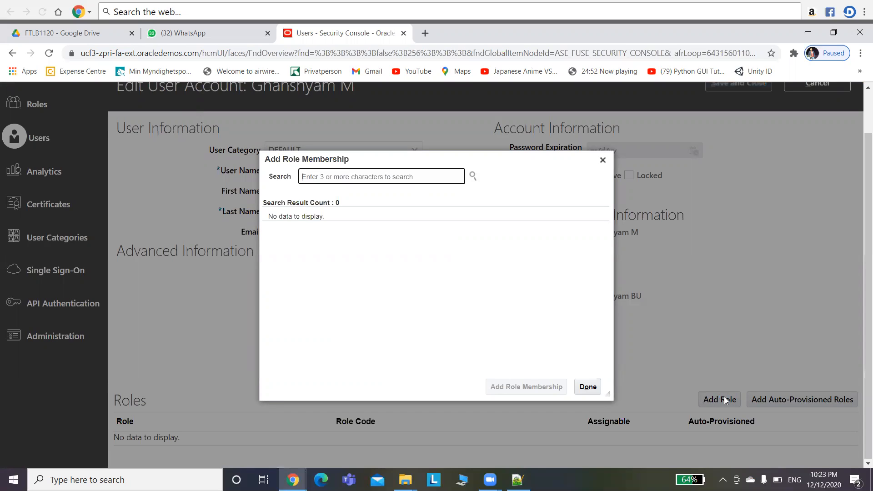
text(p)
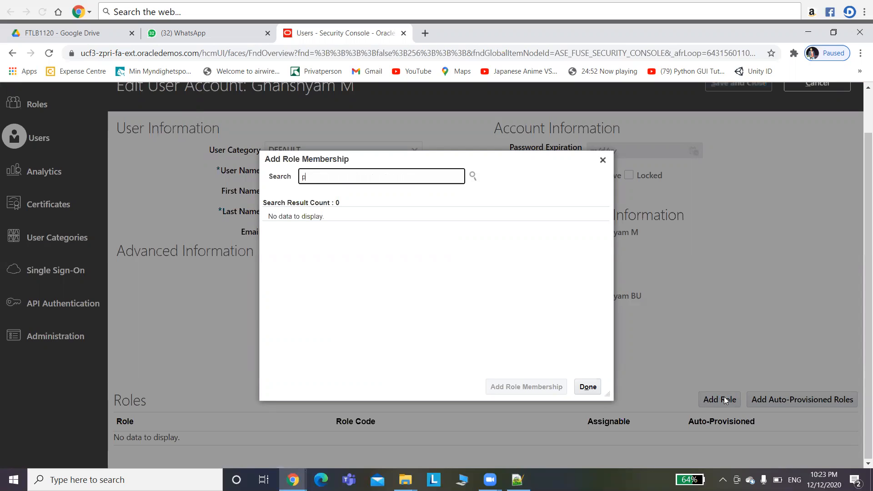
text(rocure)
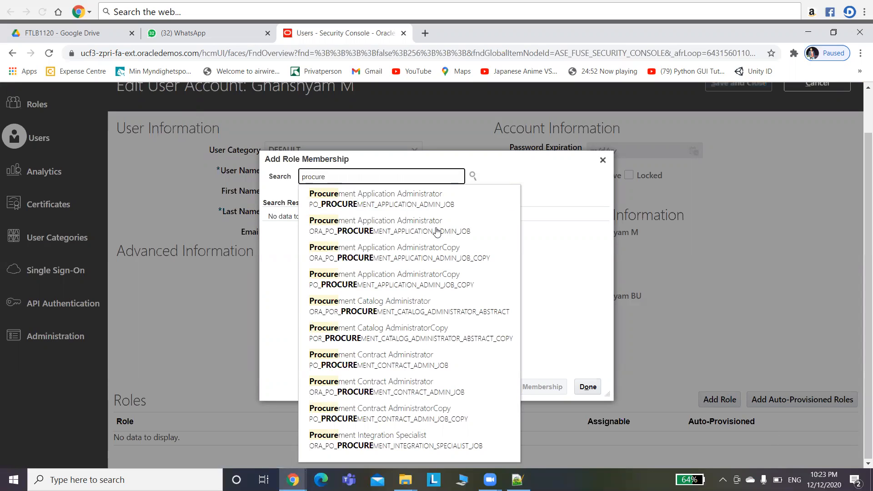
click(394, 204)
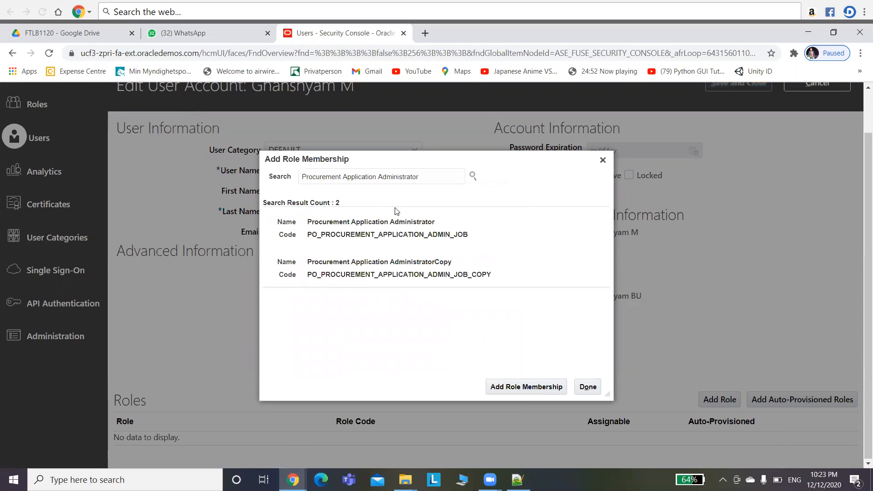
click(396, 221)
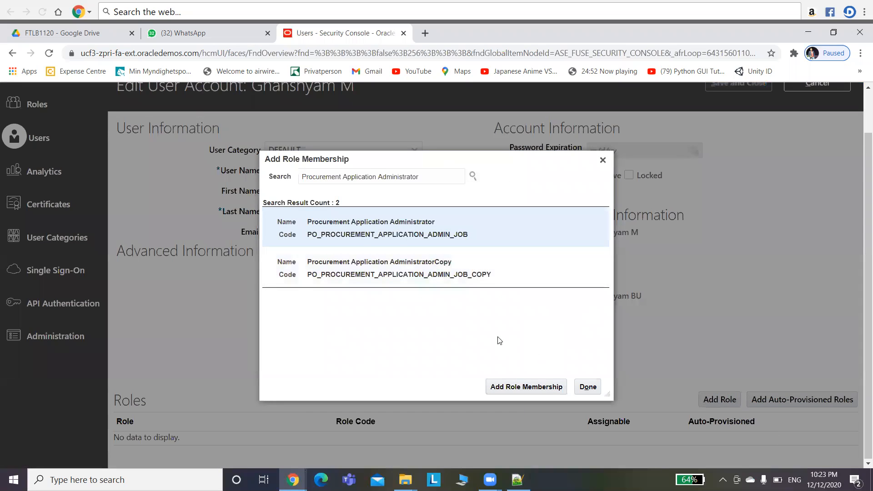
click(541, 392)
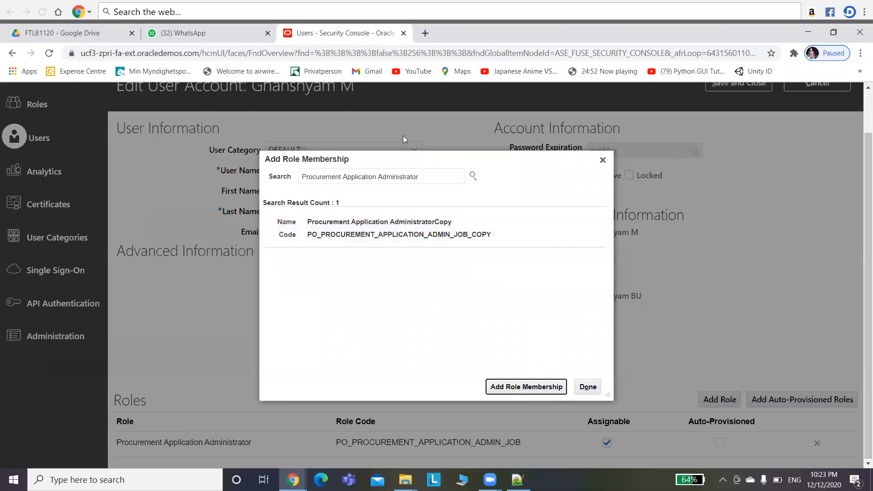
- Add the Procurement Manager role (ORA_PO_PROCUREMENT_MANAGER_JOB) to the user
click(401, 177)
drag(419, 176, 346, 176)
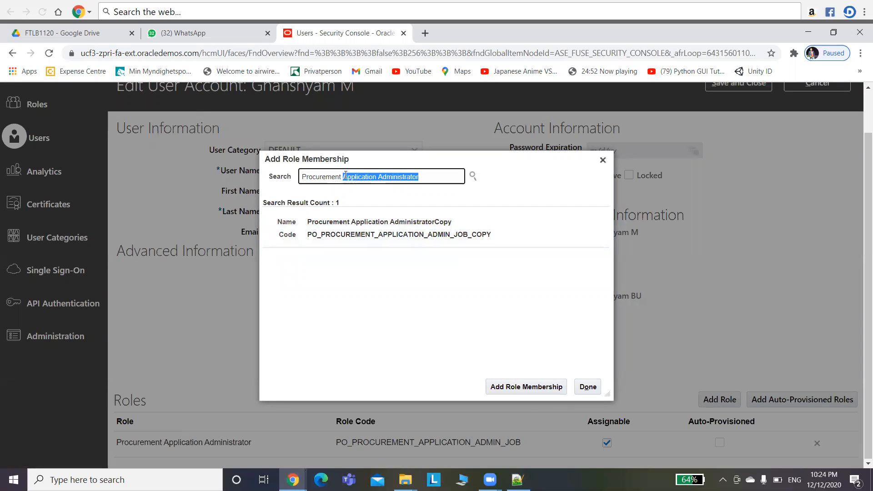
key(BackSpace)
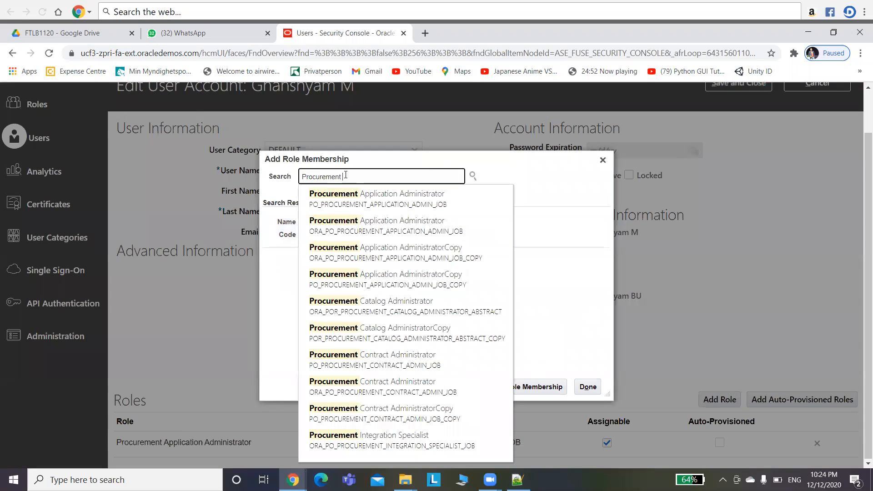
text(Man)
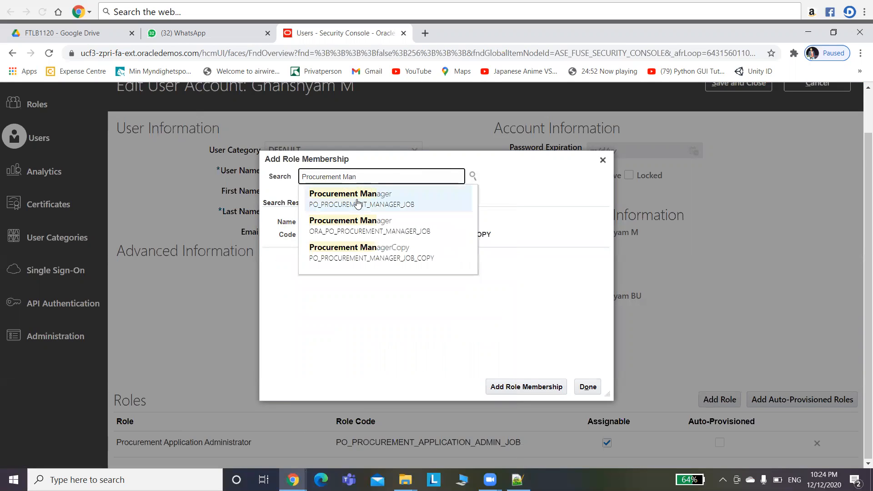
click(362, 233)
click(533, 387)
- Add the Procurement Preparer role (ORA_POR_PROCUREMENT_PREPARER_ABSTRACT) to the user
click(400, 177)
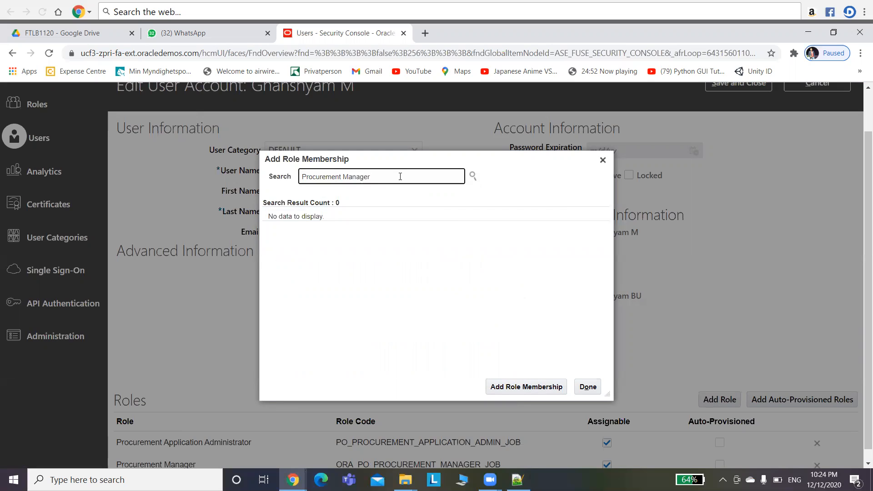
key(BackSpace)
key(BackSpace)
key(BackSpace)
key(BackSpace)
key(BackSpace)
key(BackSpace)
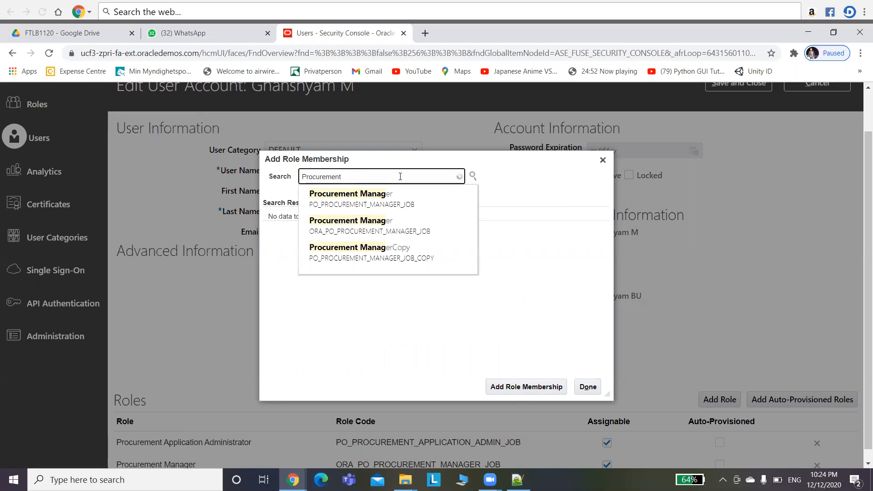
text(Pre)
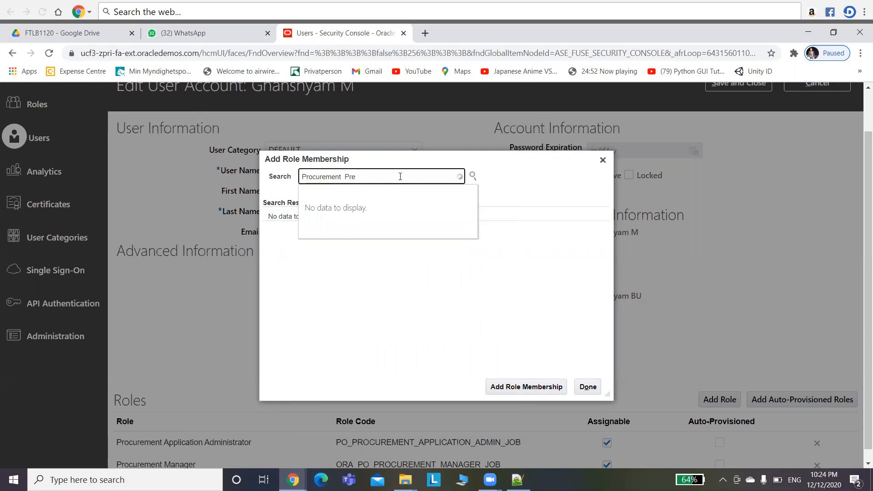
key(BackSpace)
key(BackSpace)
key(BackSpace)
text(p)
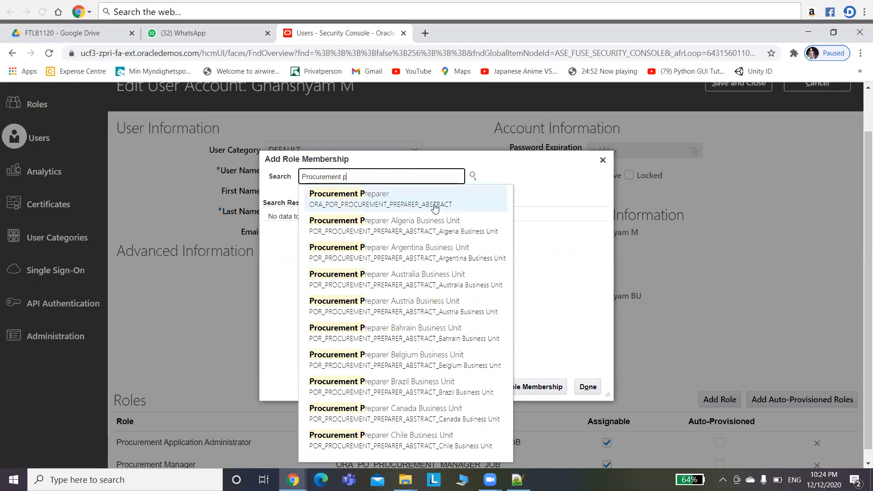
click(417, 202)
click(554, 387)
- Add the Procurement Requester role (ORA_POR_PROCUREMENT_REQUESTER_ABSTRACT) to the user
click(390, 177)
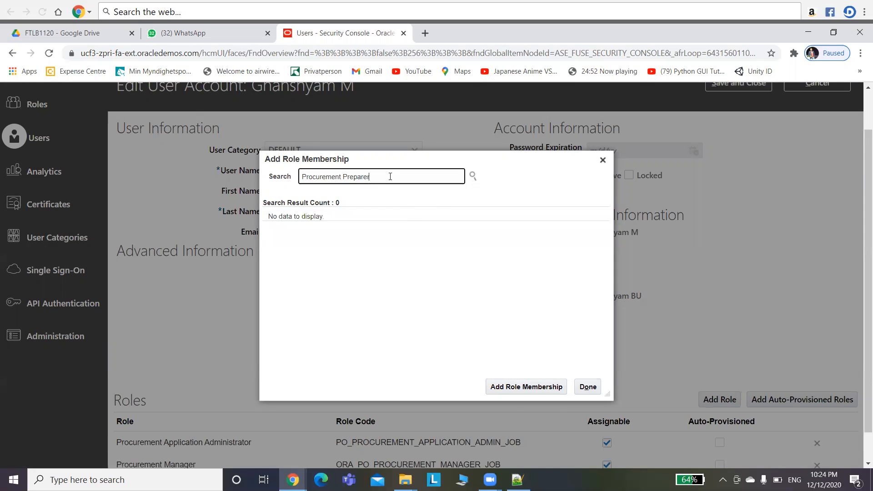
key(BackSpace)
key(BackSpace)
key(BackSpace)
key(BackSpace)
key(BackSpace)
key(BackSpace)
key(BackSpace)
text(Reques)
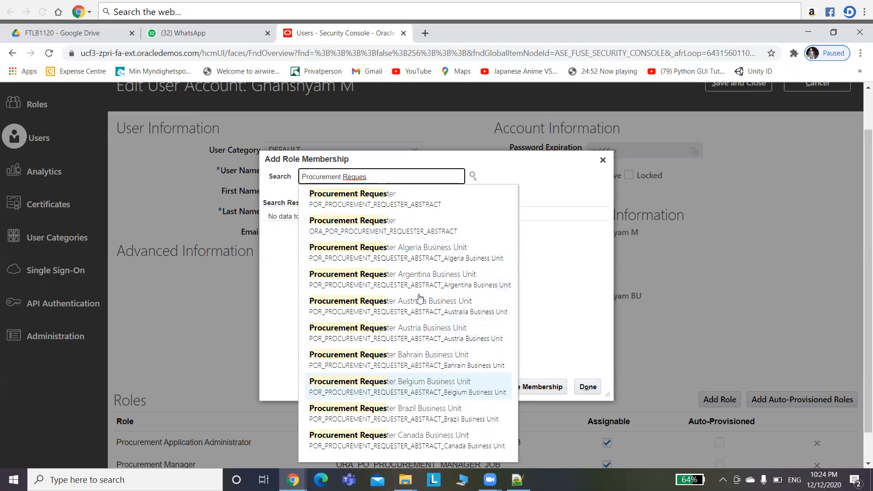
click(397, 226)
click(522, 388)
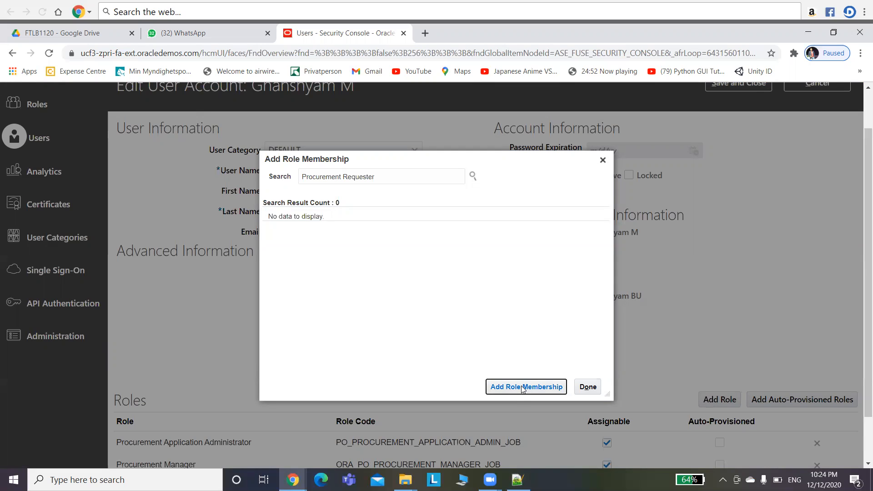
- Add the Procurement Catalog Administrator role to the user
drag(382, 176, 344, 176)
text(Ca)
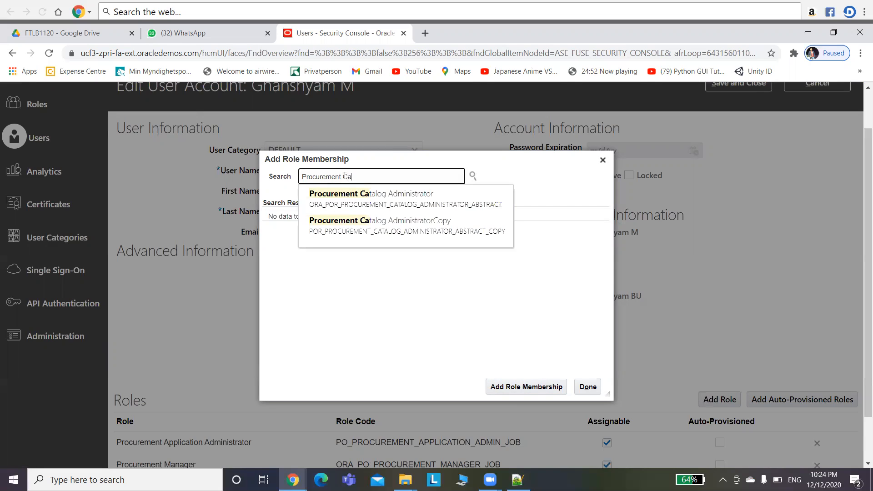
click(387, 199)
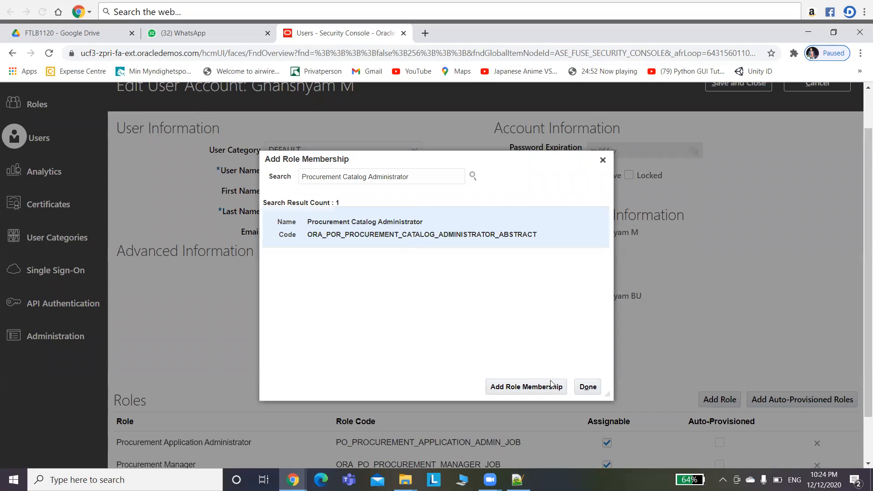
click(509, 385)
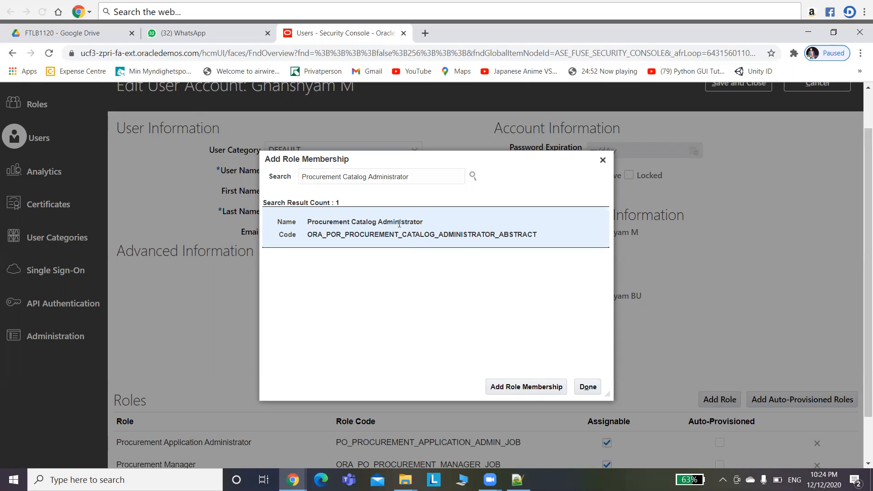
click(510, 385)
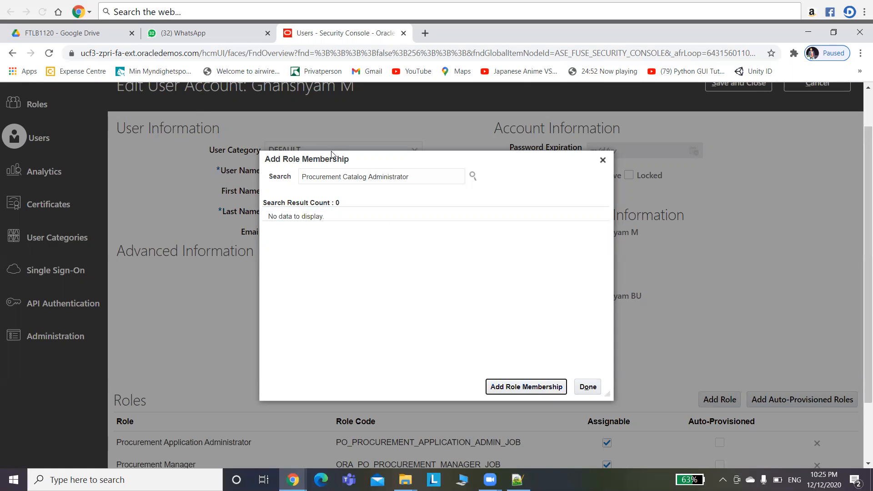
- Search for the Category Manager role and add it to the user
drag(423, 179, 202, 166)
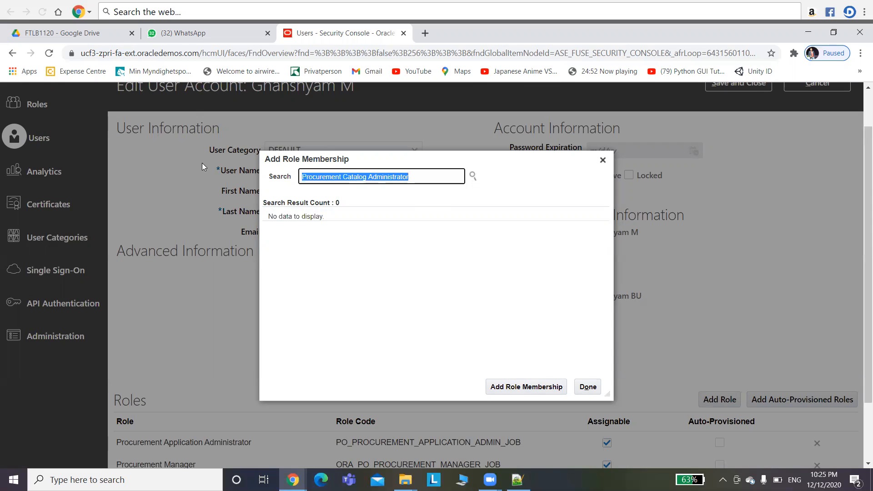
text(Category Manager)
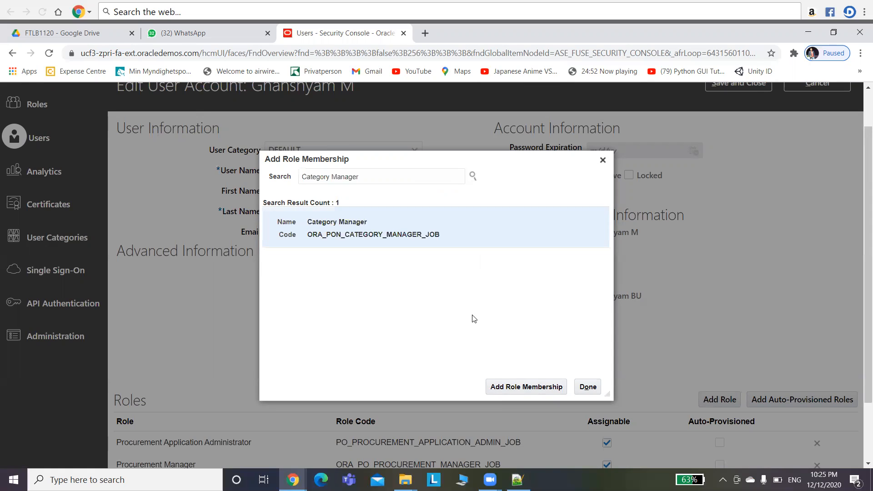
click(537, 385)
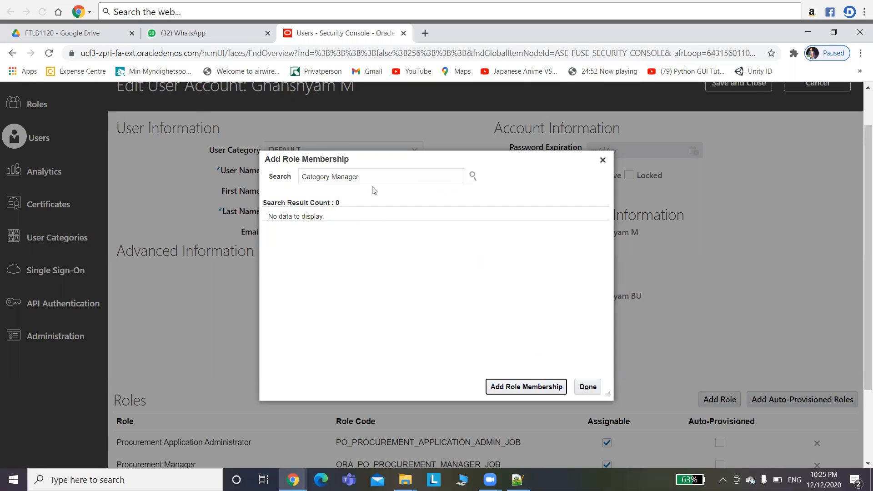
- Search for the Supplier Administrator role and add it to the user
drag(371, 178, 238, 166)
text(Suppl)
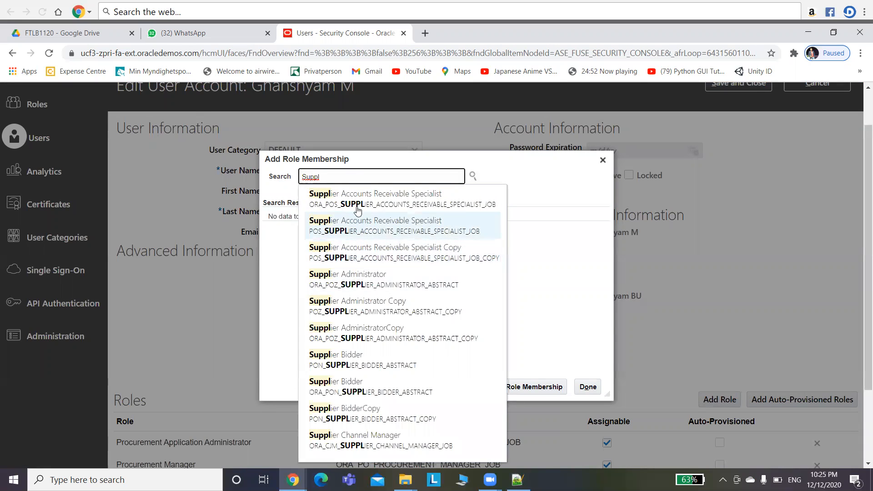
text(ier A)
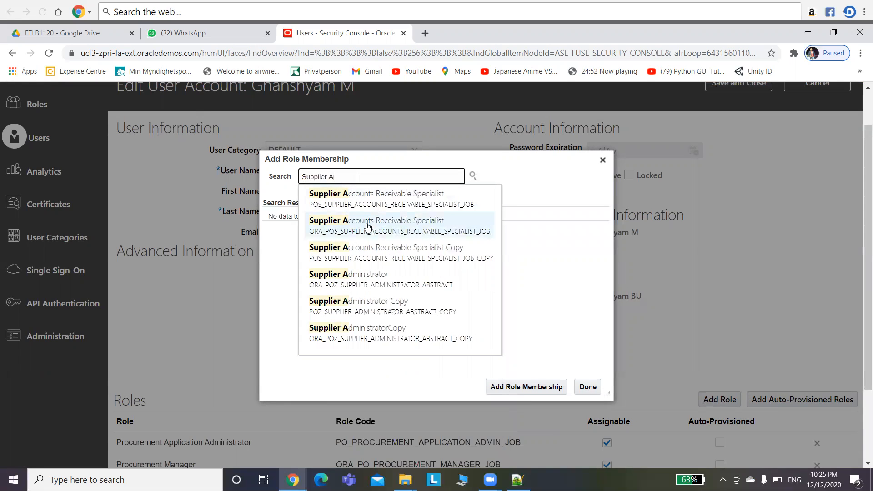
click(380, 284)
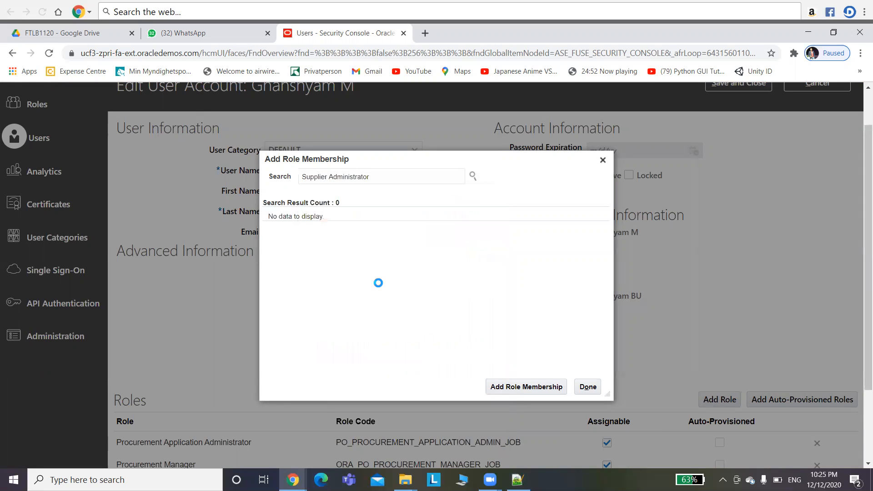
click(362, 229)
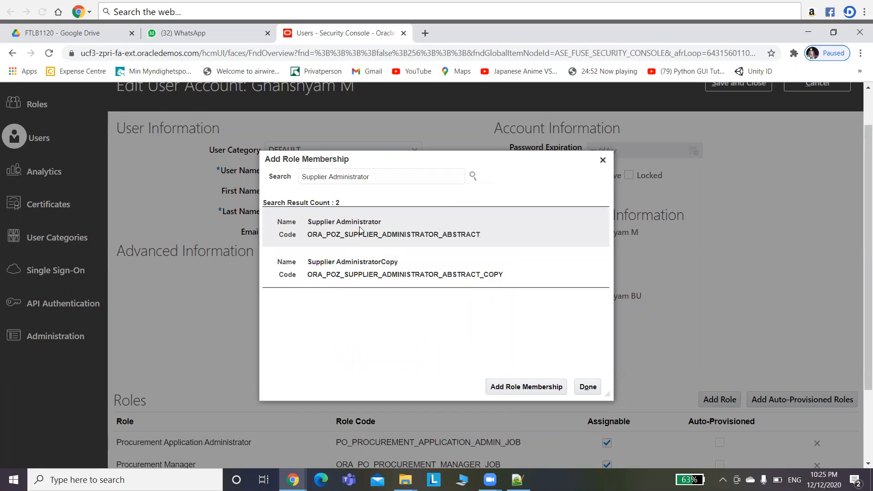
click(527, 392)
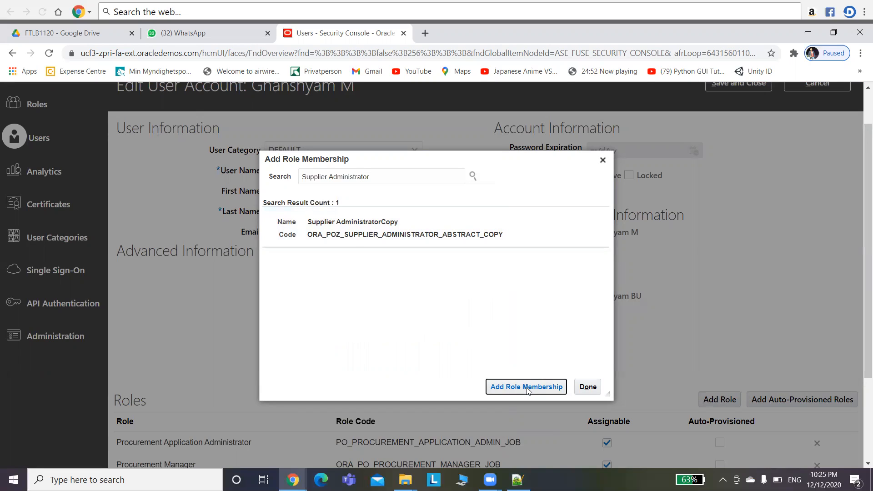
- Search for the Supplier Manager role and add it to the user
drag(382, 176, 330, 175)
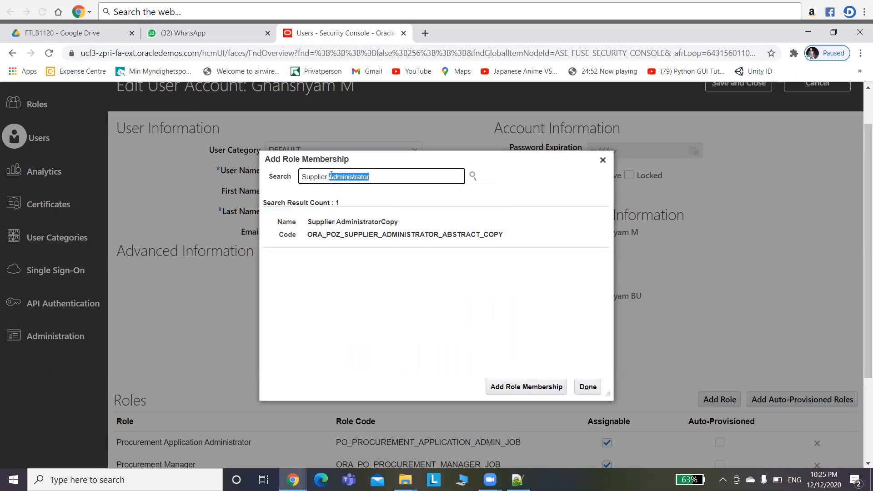
key(BackSpace)
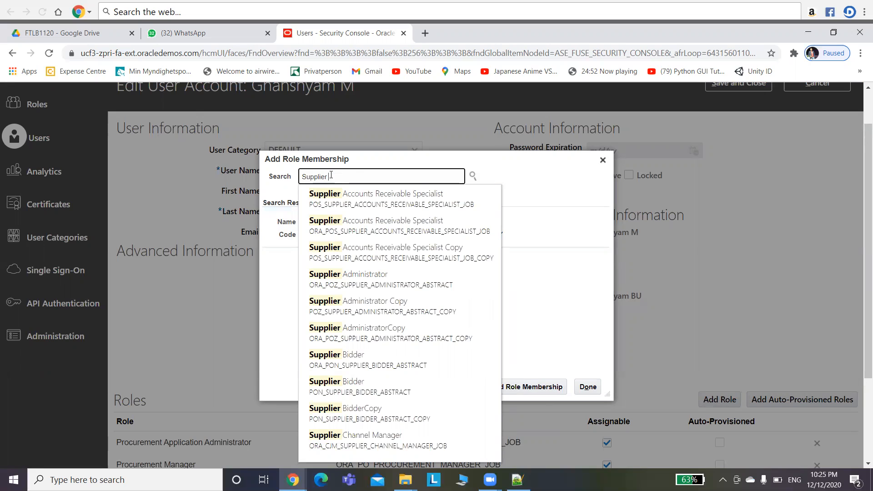
text(man)
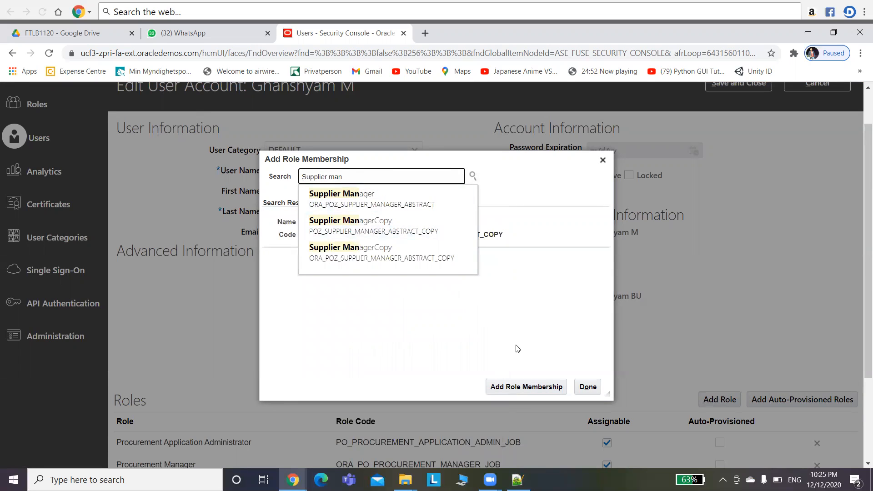
click(389, 193)
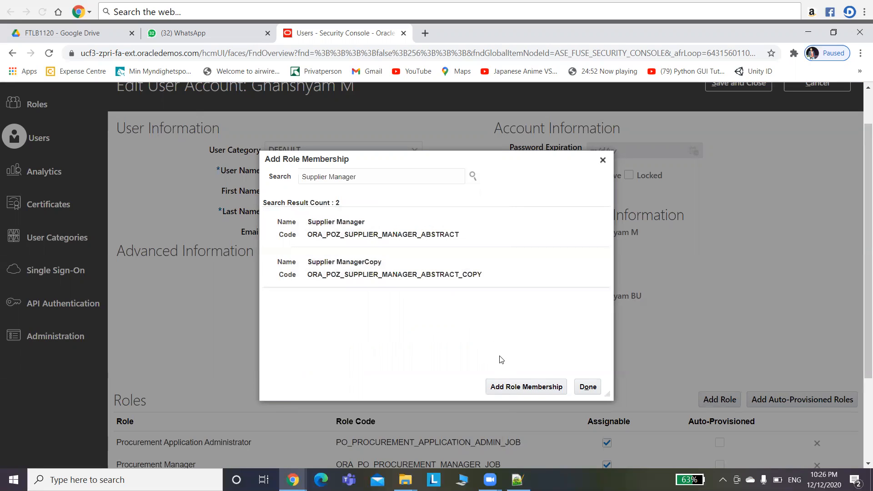
click(416, 241)
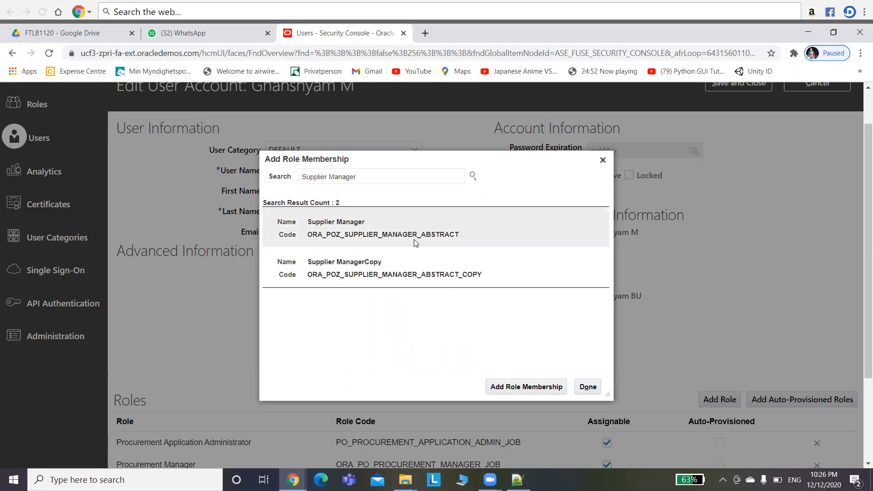
click(529, 392)
- Search for the Supplier Qualification role and add it to the user
click(364, 177)
key(BackSpace)
key(BackSpace)
key(BackSpace)
key(BackSpace)
key(BackSpace)
key(BackSpace)
key(BackSpace)
key(BackSpace)
text(Quali)
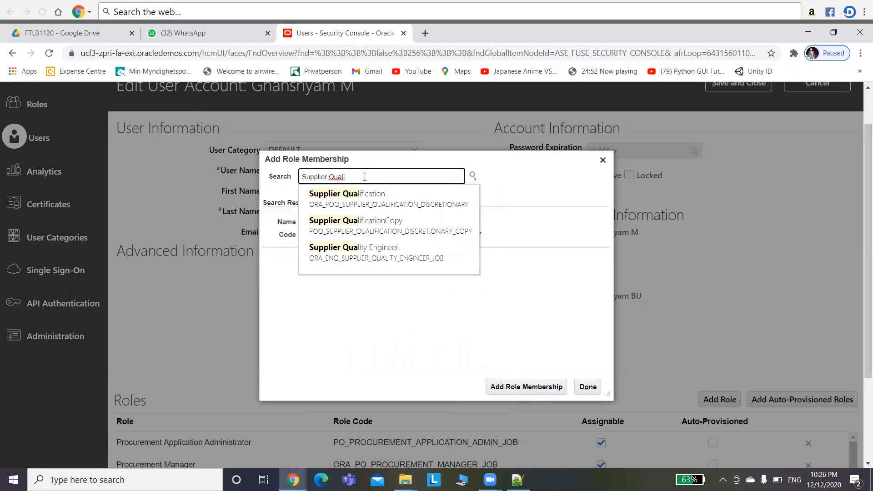
click(392, 200)
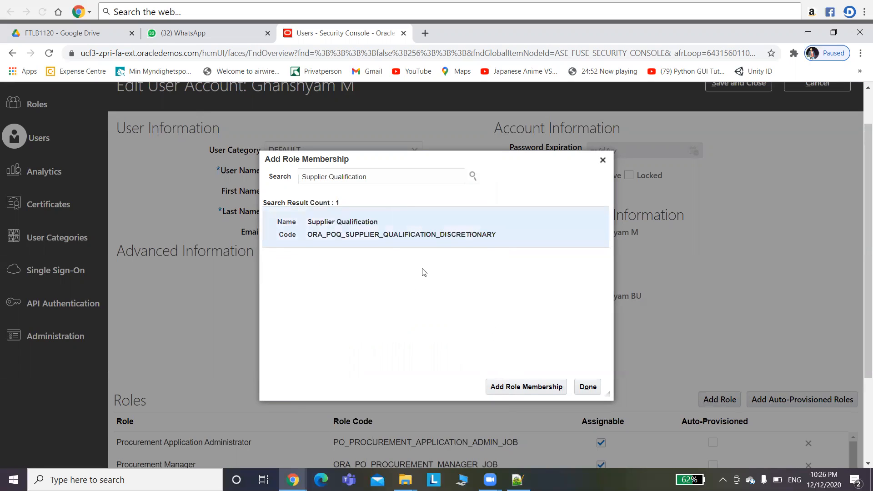
click(528, 390)
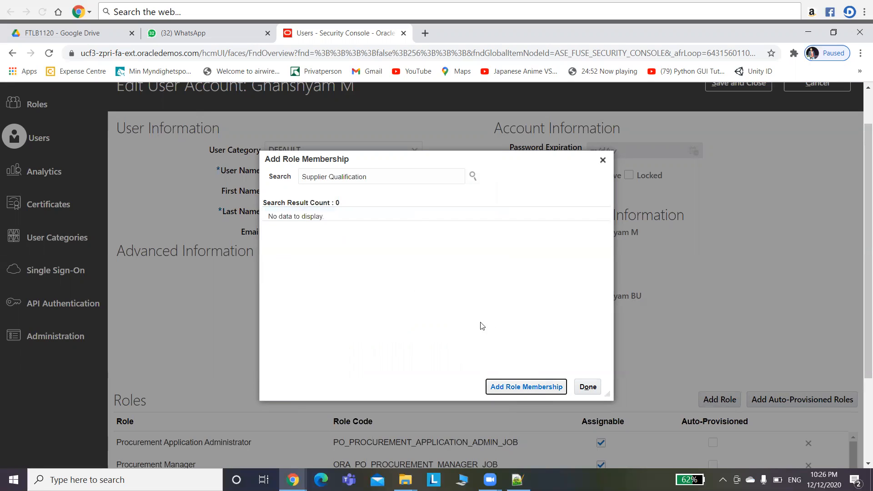
- Search for the Buyer role, add it to the user, and close the role membership dialog
click(383, 175)
key(ctrl+a)
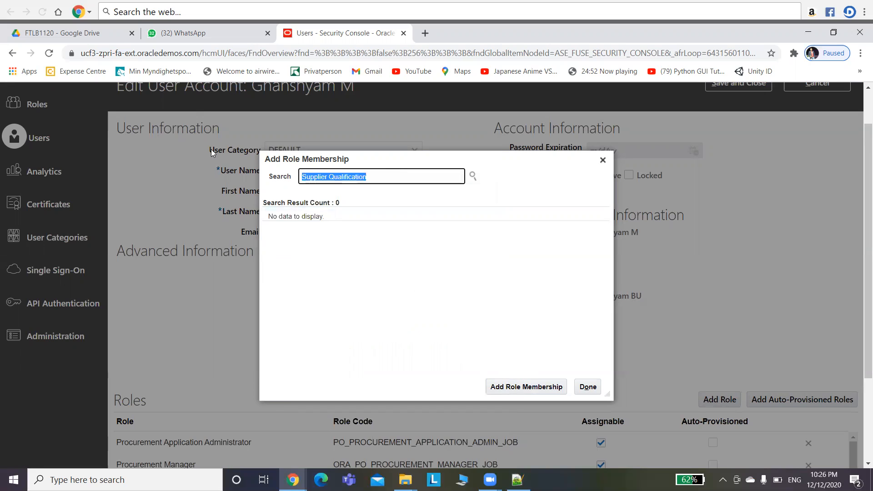
text(Buyer)
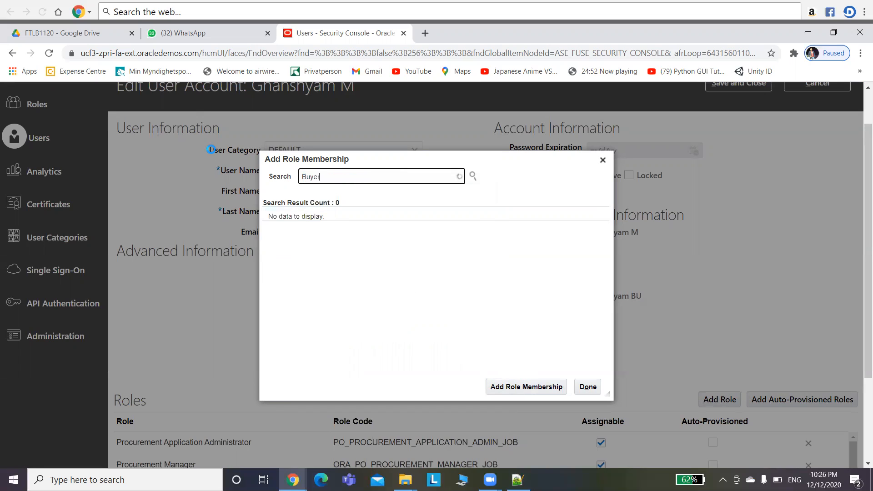
click(318, 207)
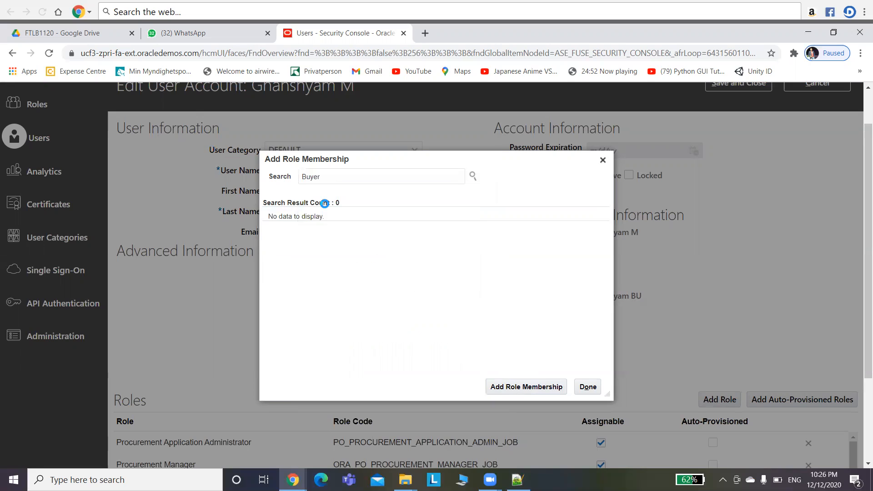
click(381, 232)
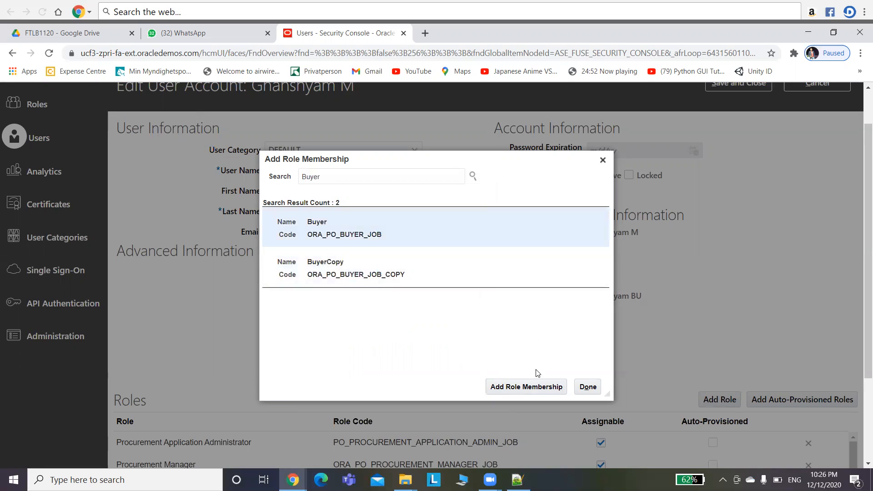
click(537, 386)
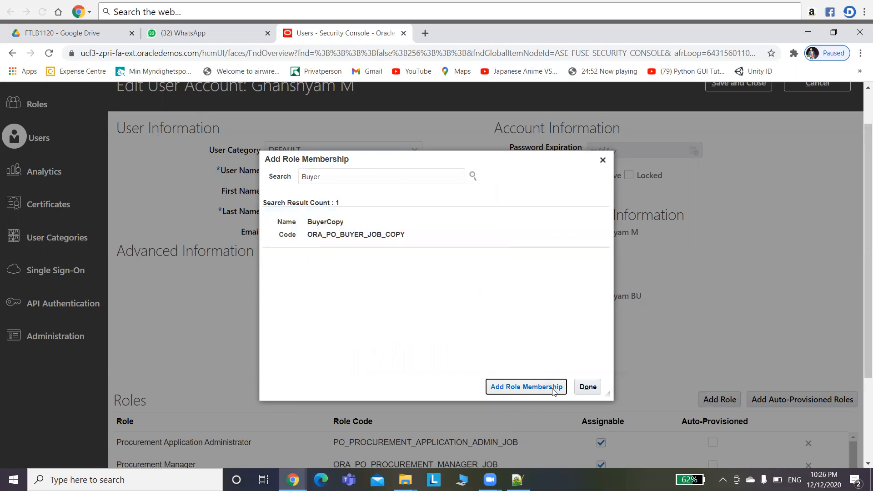
click(593, 392)
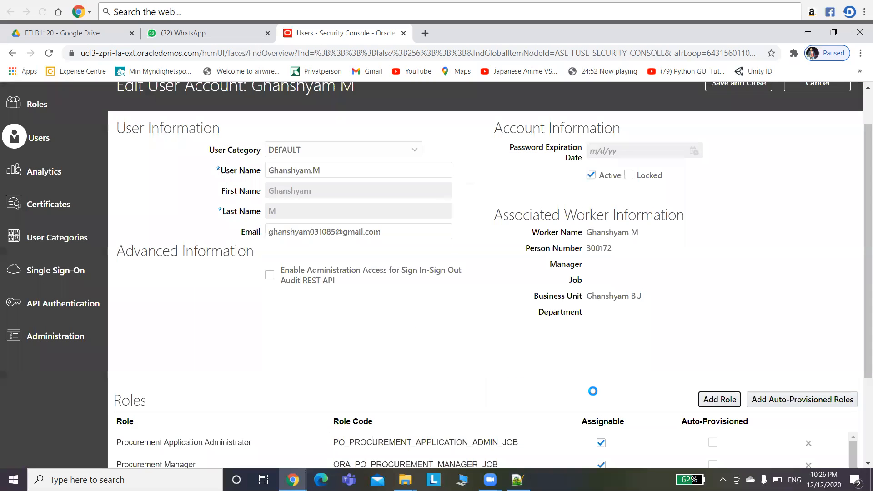
- Save and close the edited user account with its assigned roles
scroll(860, 252, down, 3)
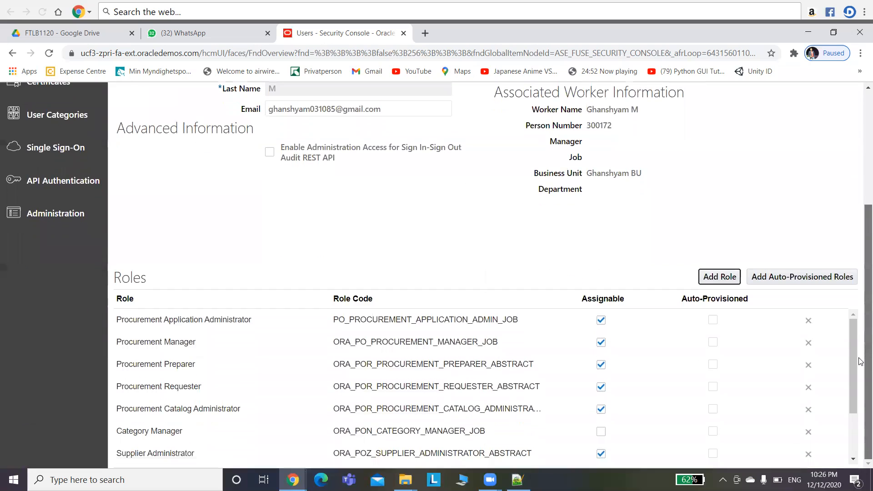
drag(852, 349, 848, 318)
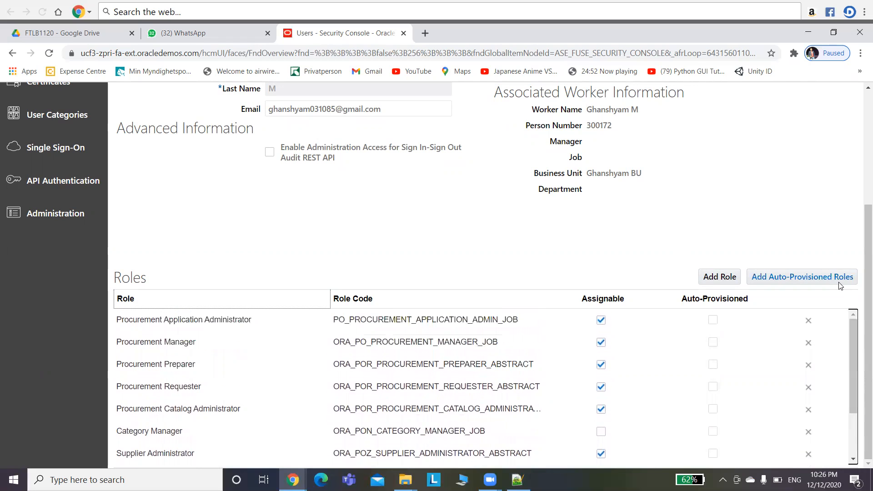
scroll(861, 203, up, 1)
scroll(861, 204, up, 4)
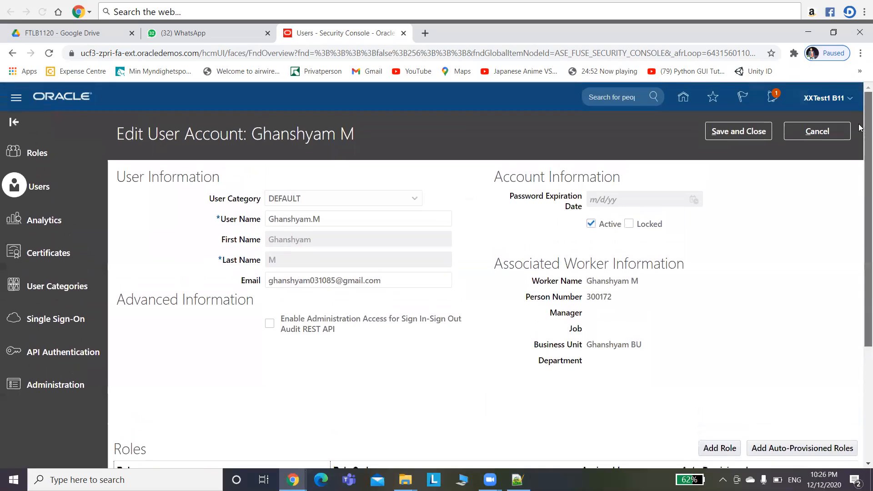
click(751, 135)
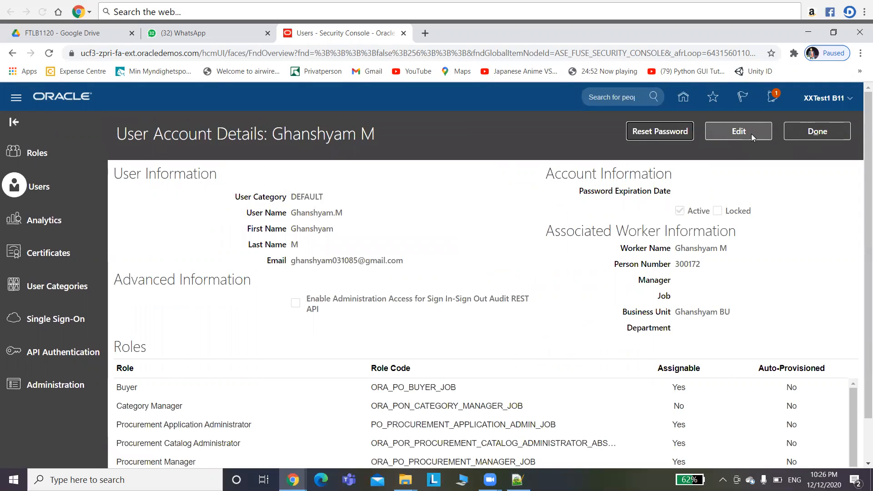
- Reset the user's password manually, entering the new password and its confirmation
click(673, 128)
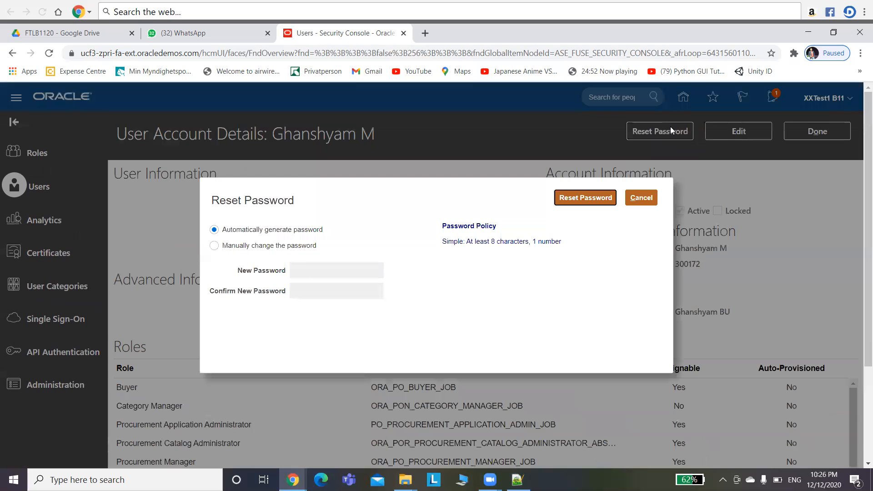
click(279, 248)
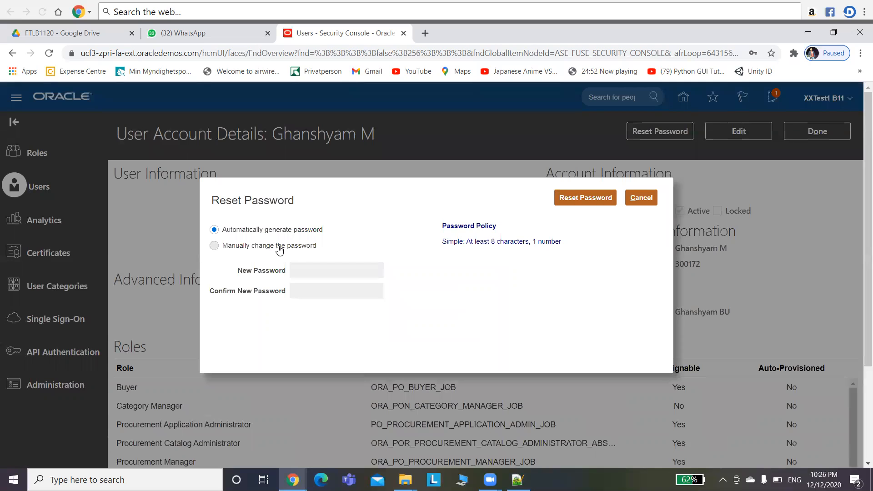
click(311, 270)
double_click(311, 270)
key(BackSpace)
text(W)
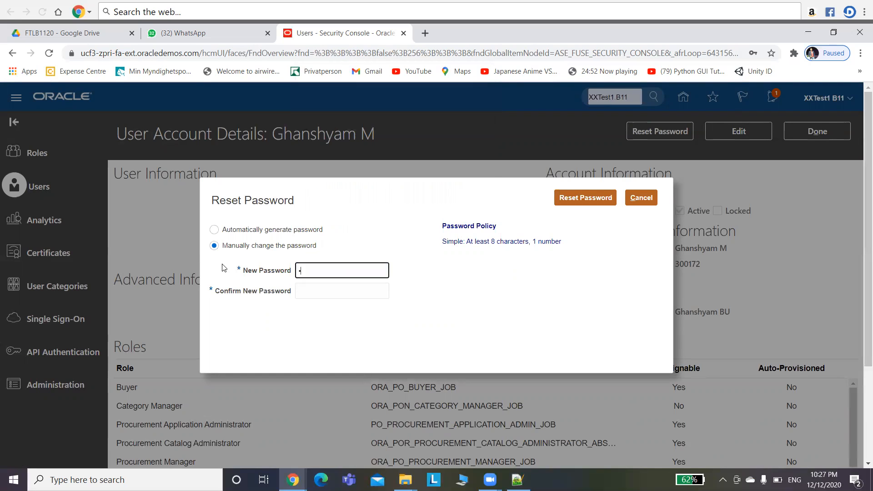
text(•••••••••)
key(Tab)
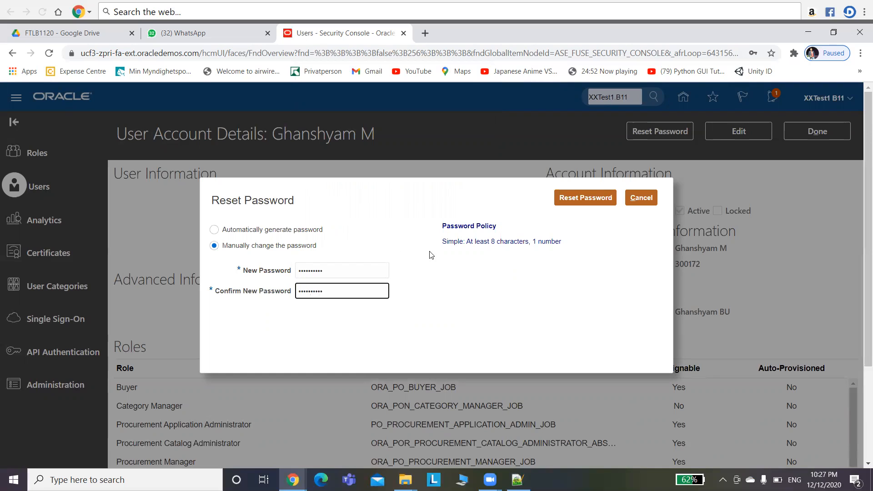
click(589, 198)
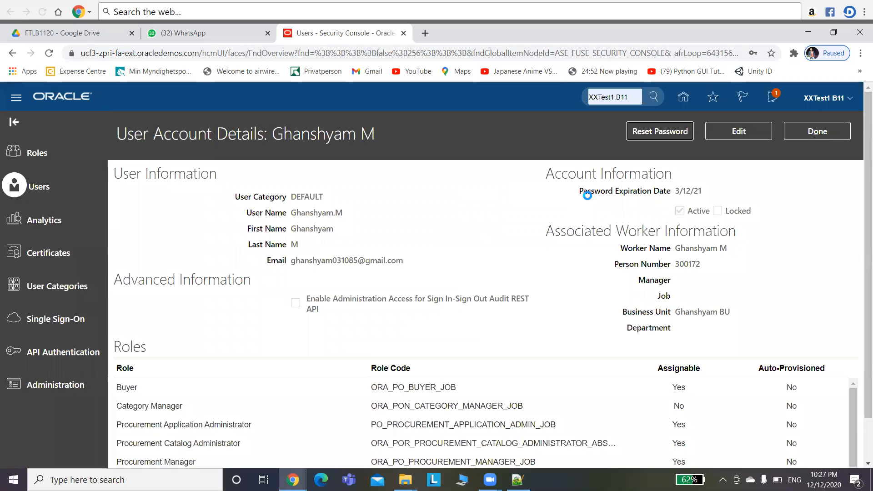
- Leave the user account details and open Setup and Maintenance
click(818, 131)
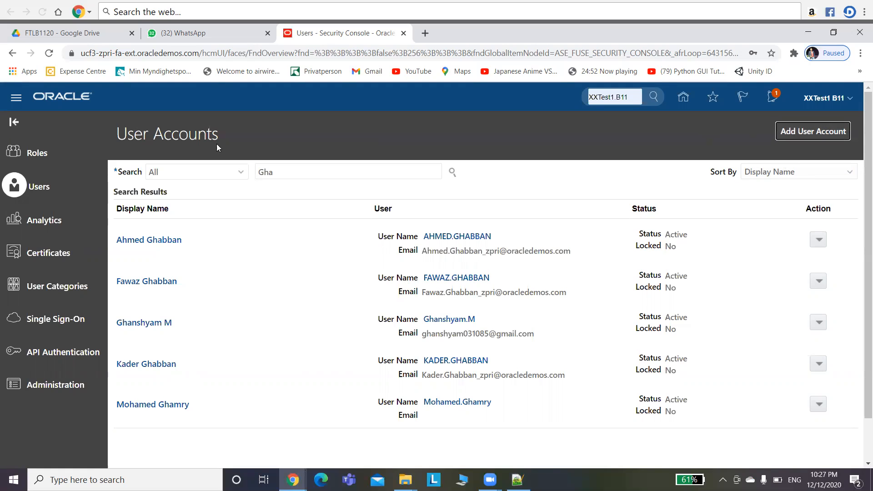
click(849, 99)
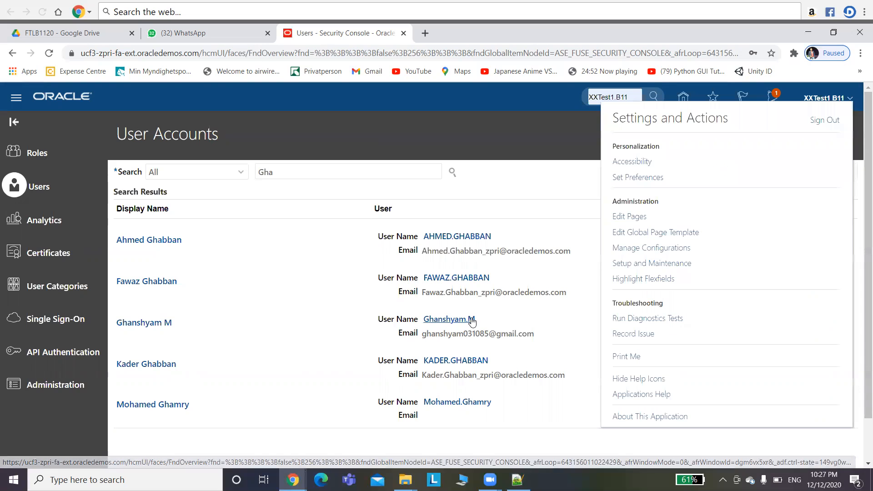
click(641, 264)
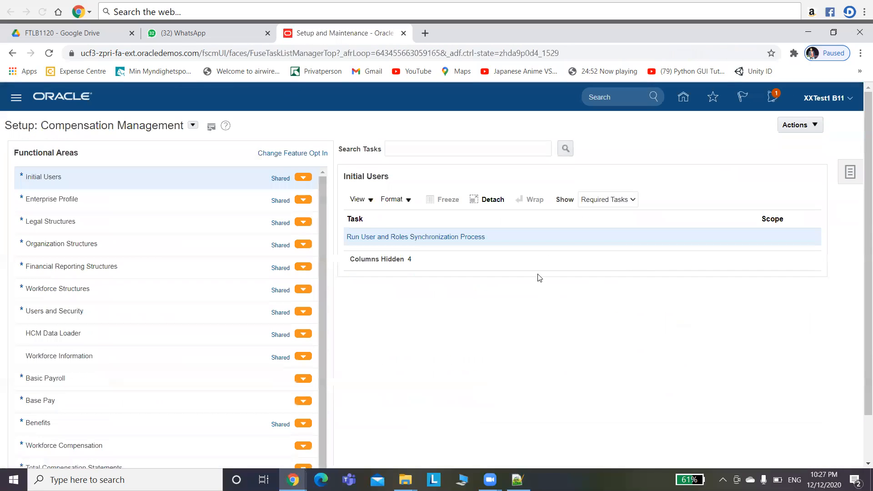
- Search the setup tasks for Man%Data%Acc%
click(854, 173)
click(747, 201)
click(351, 147)
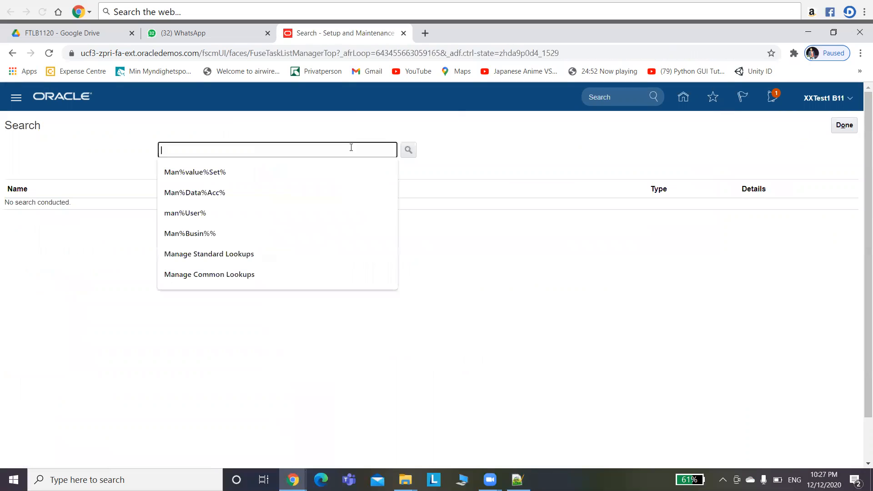
text(Man)
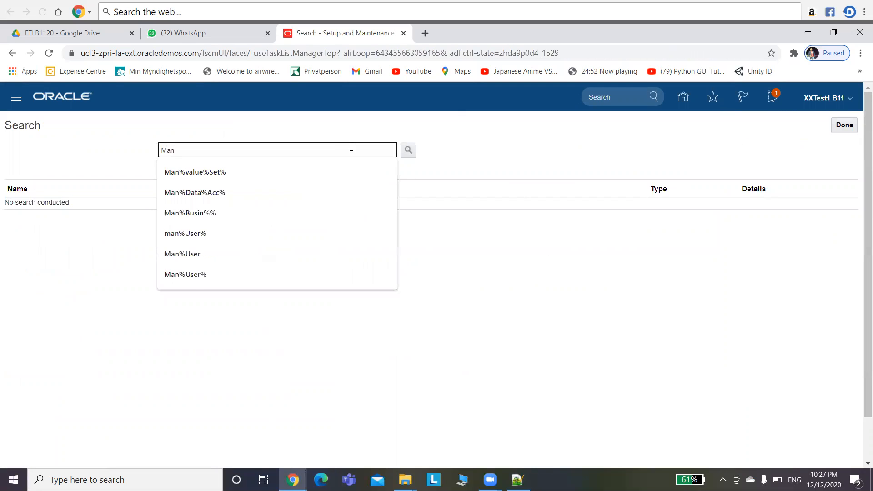
text(%Dat)
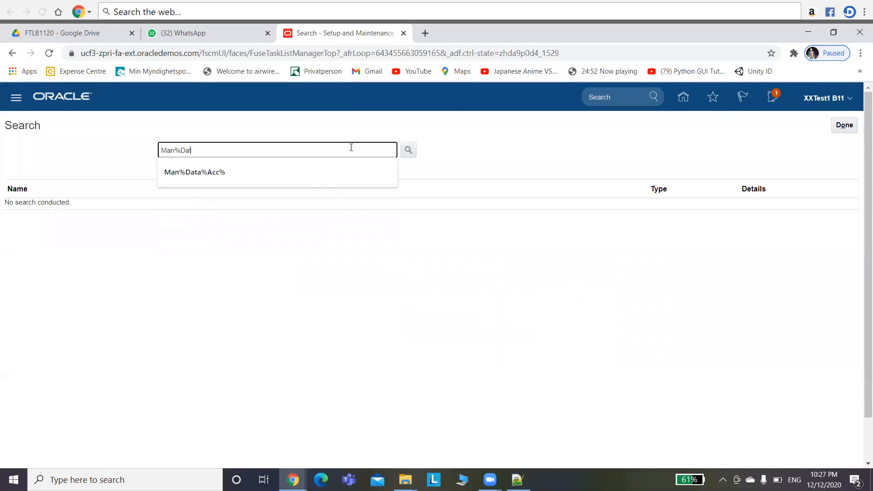
text(a)
key(Down)
key(Return)
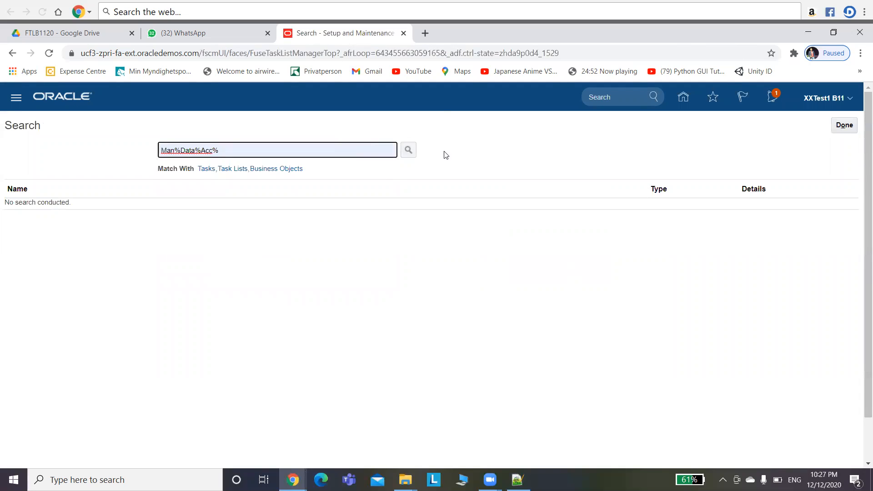
click(411, 156)
click(408, 150)
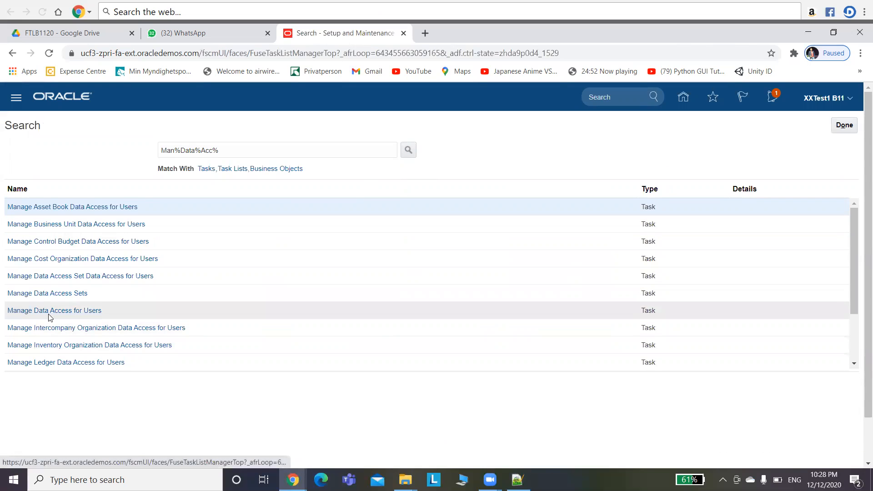
- Open the Manage Data Access for Users task and add a new data access row
click(76, 313)
click(76, 313)
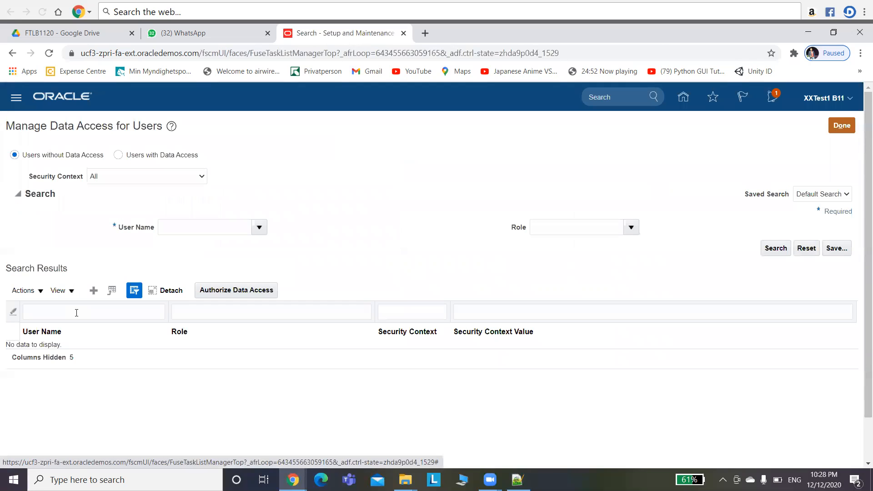
click(95, 290)
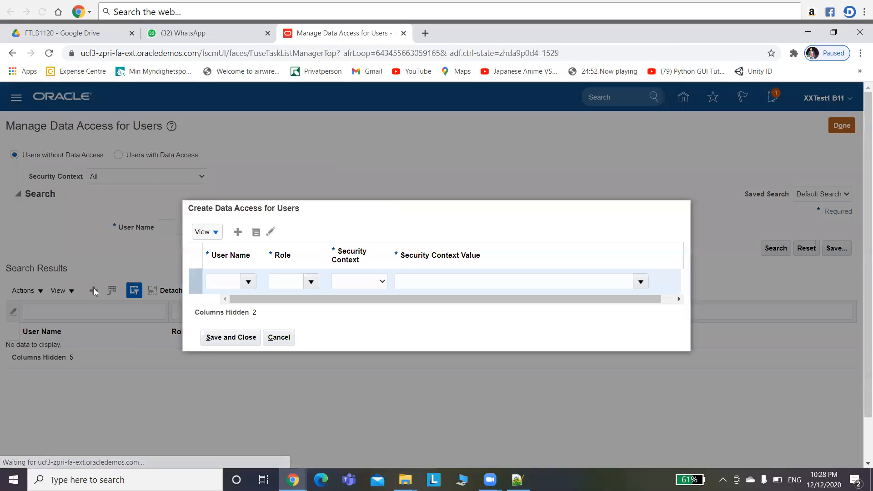
- Fill the new data access row with the new user's user name, role Buyer, and security context Business unit
click(220, 282)
text(Ghan)
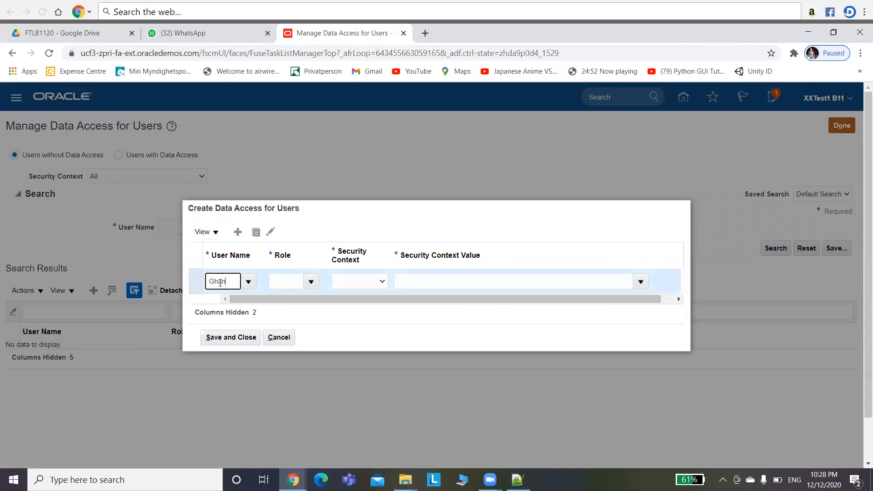
click(233, 300)
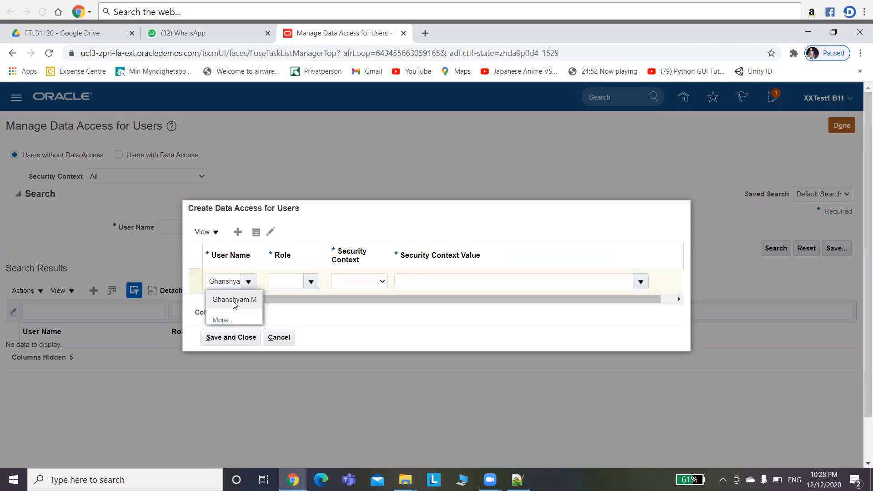
click(289, 281)
text(Buyer)
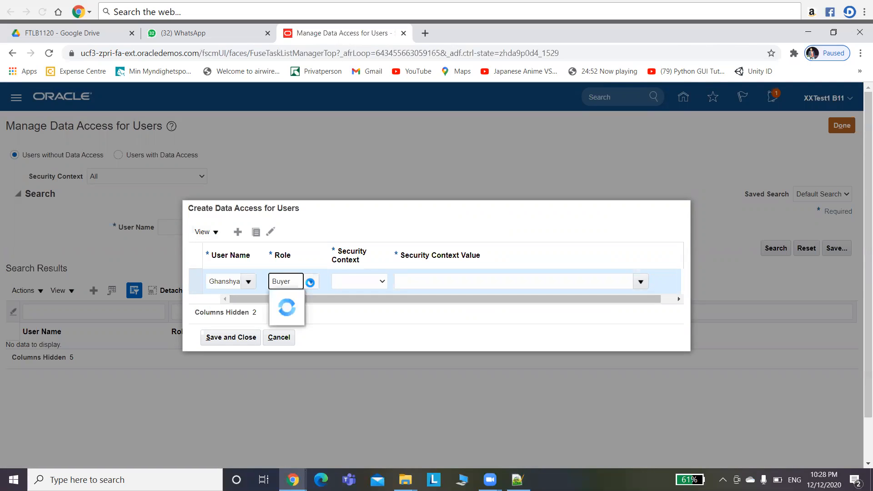
click(284, 299)
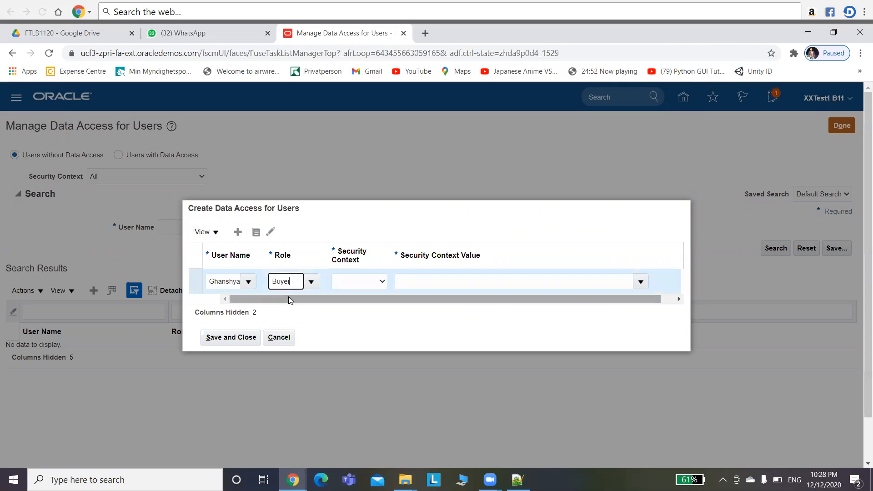
click(382, 282)
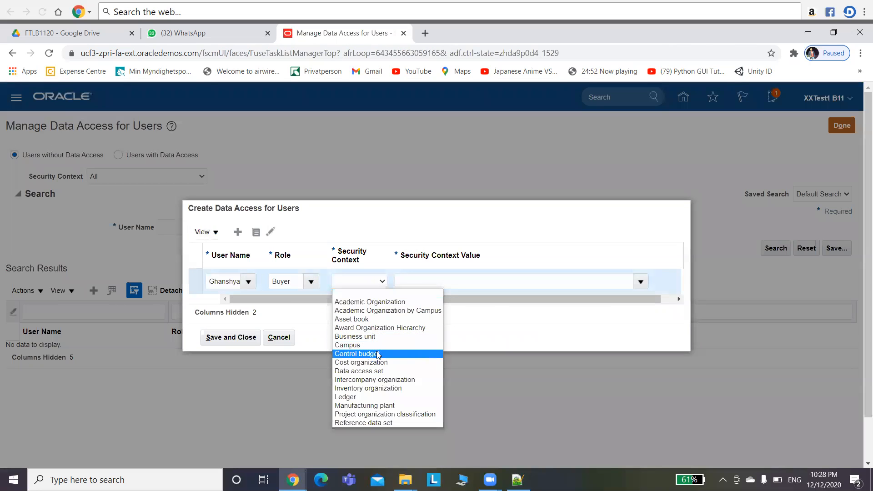
click(376, 337)
- Set the row's security context value to the new user's business unit
click(438, 283)
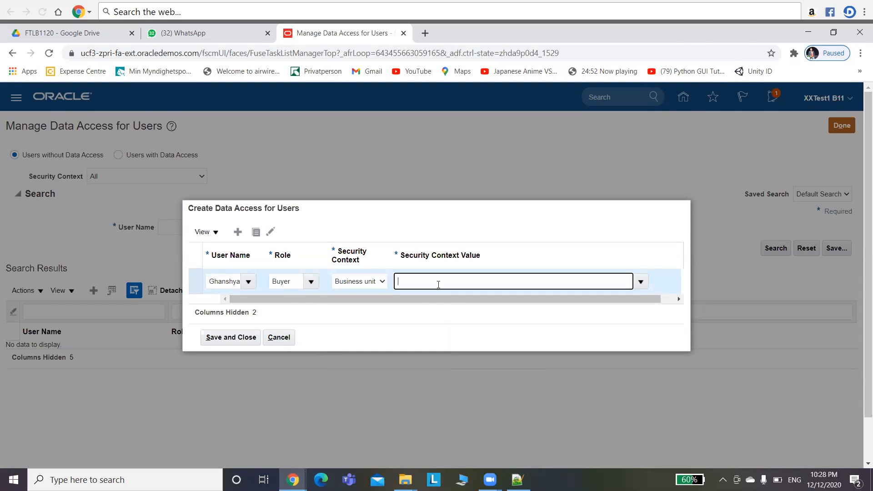
text(Ghasn)
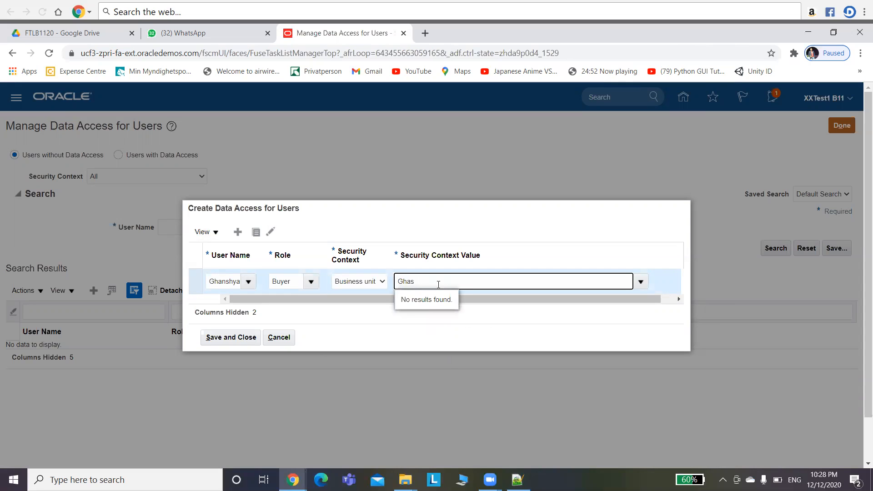
text(hysa)
key(BackSpace)
key(BackSpace)
text(yas)
key(BackSpace)
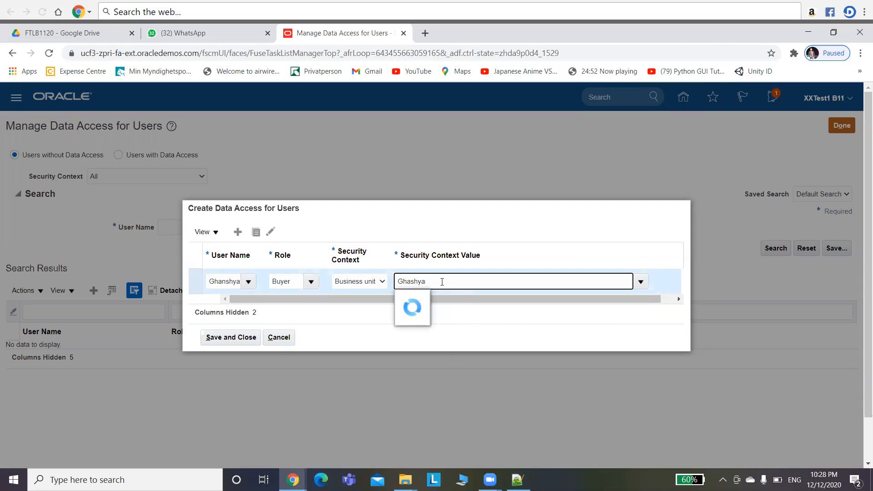
text(m)
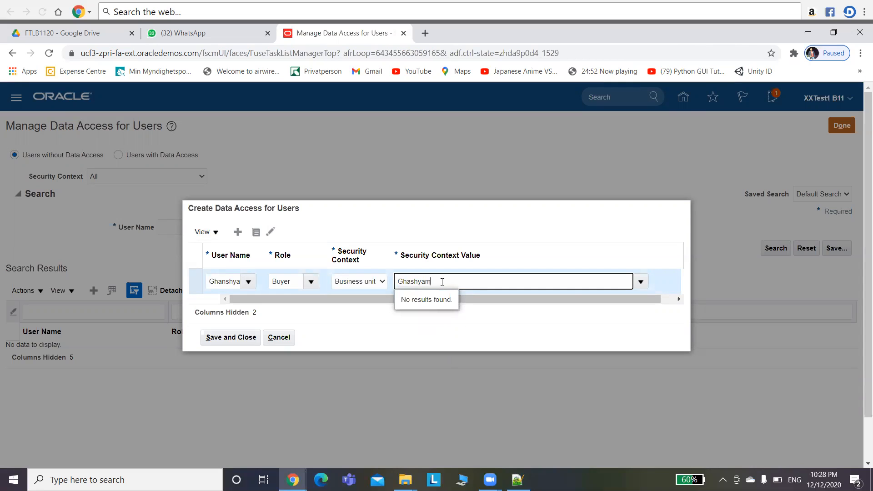
click(640, 283)
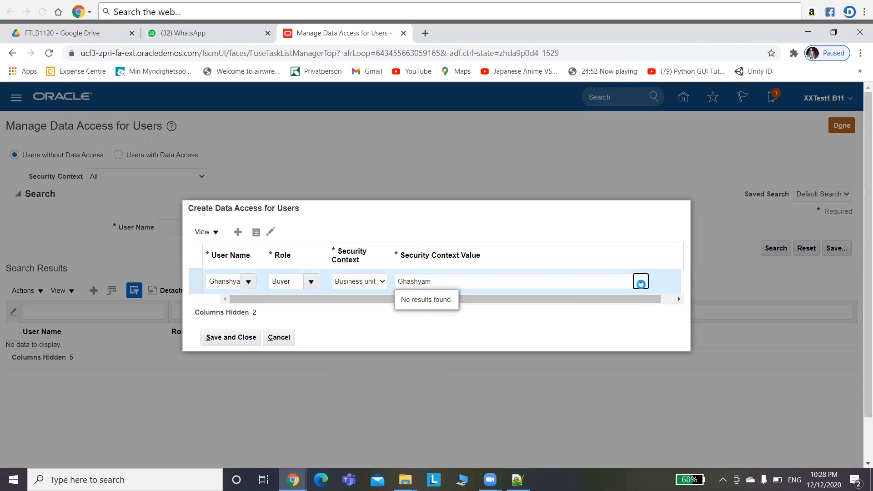
click(411, 282)
text(n)
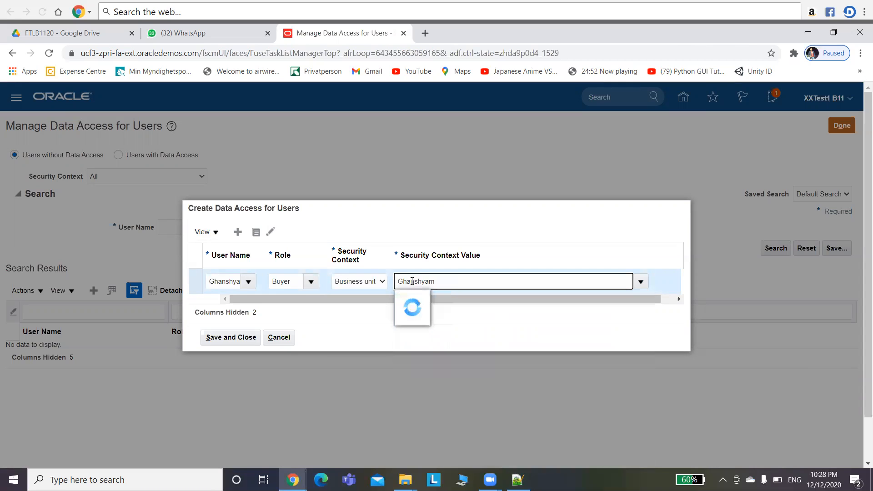
click(437, 302)
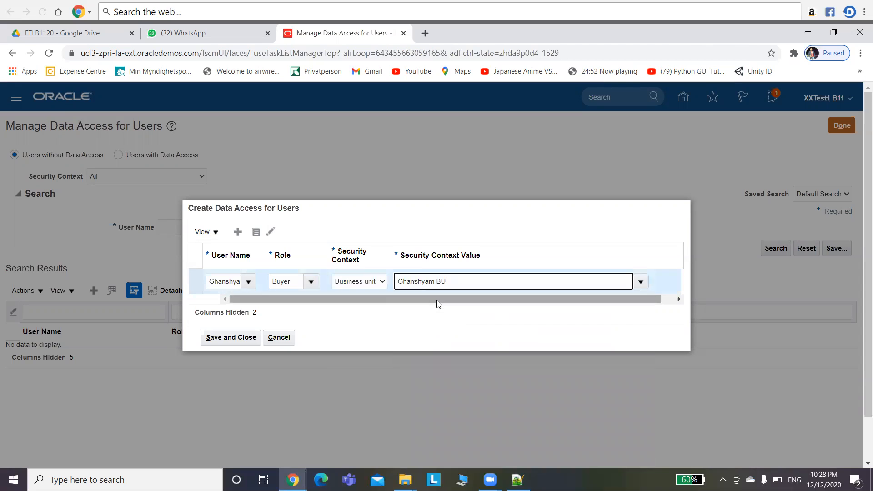
- Duplicate the row and change its role to Procurement Manager with security context Business unit
click(256, 233)
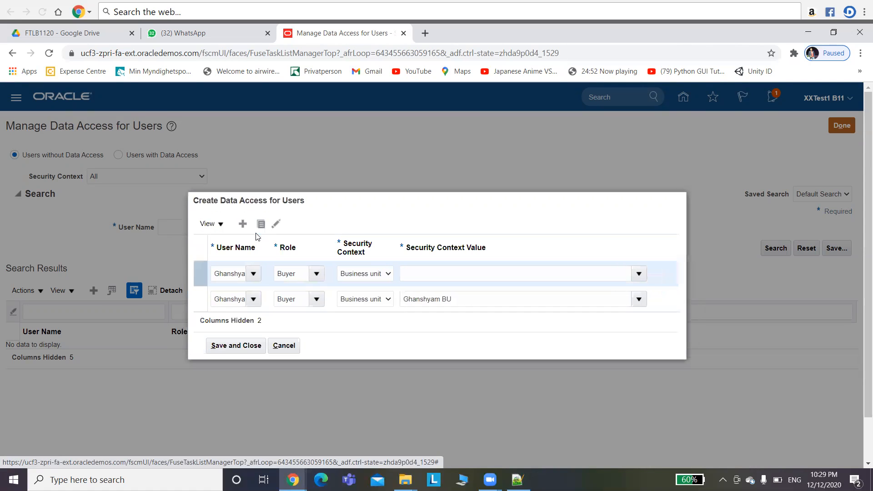
drag(302, 274, 256, 273)
key(BackSpace)
text(Pr)
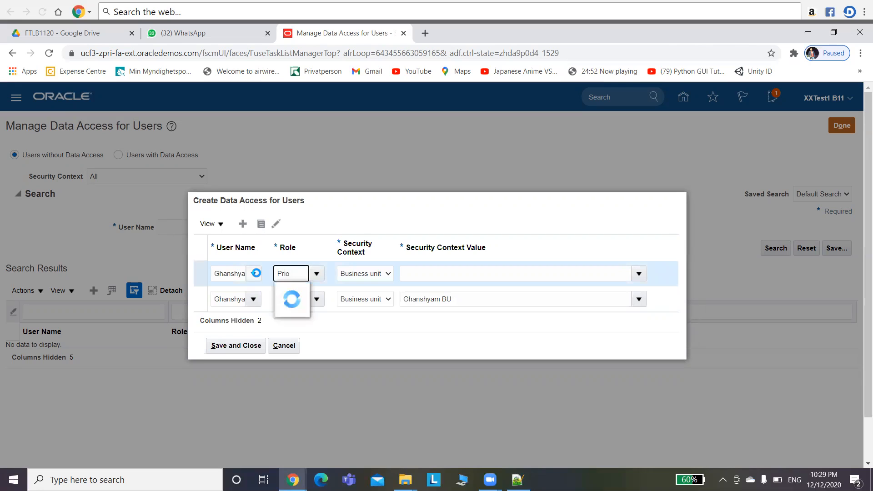
text(o)
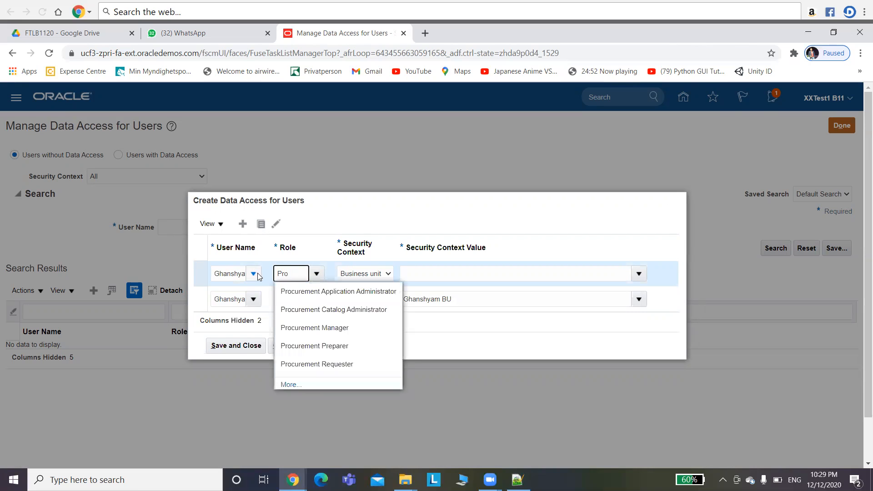
click(315, 327)
click(422, 274)
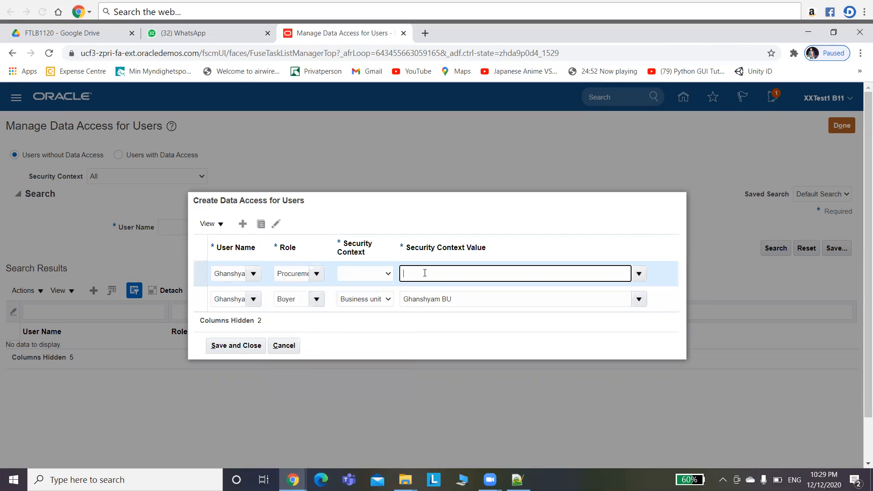
click(389, 274)
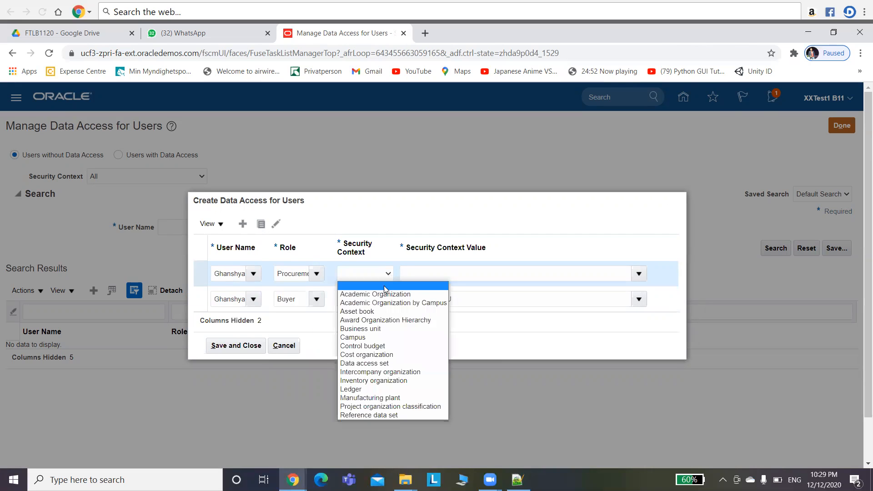
click(368, 332)
- Set the duplicated row's security context value to the same business unit and save the data access
click(448, 273)
text(Ghanshya)
key(BackSpace)
key(BackSpace)
key(BackSpace)
key(BackSpace)
key(BackSpace)
key(BackSpace)
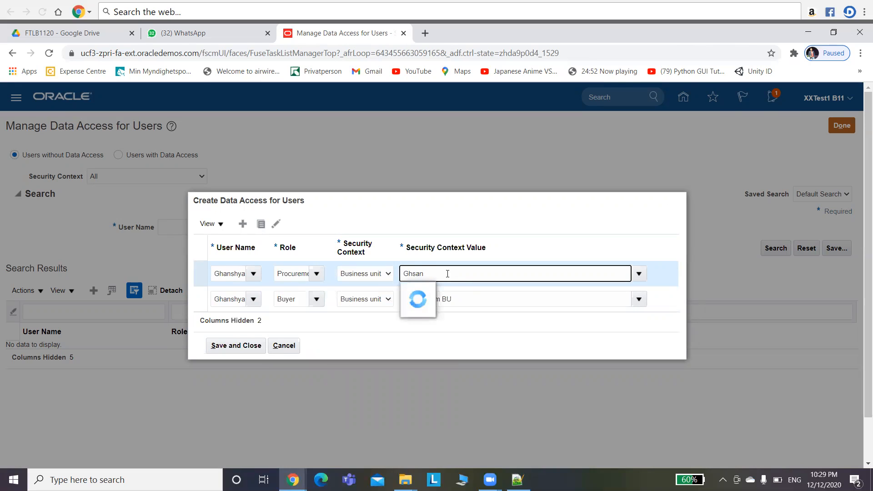
text(ans)
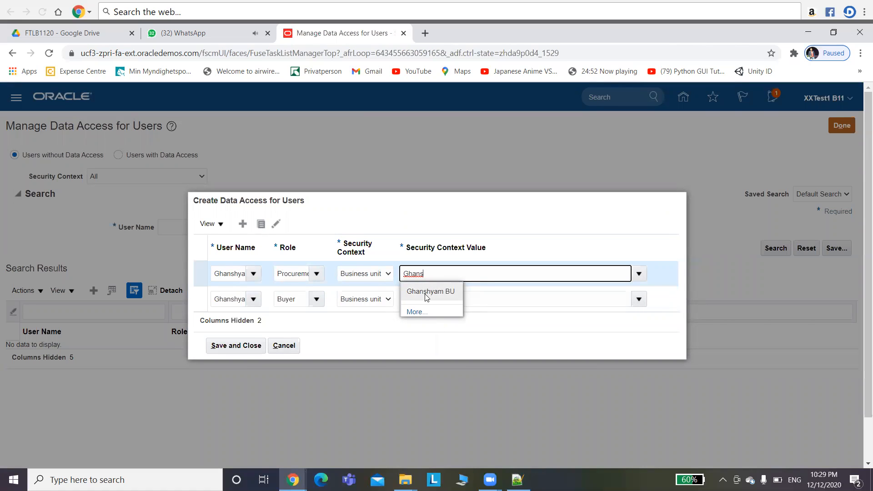
click(447, 302)
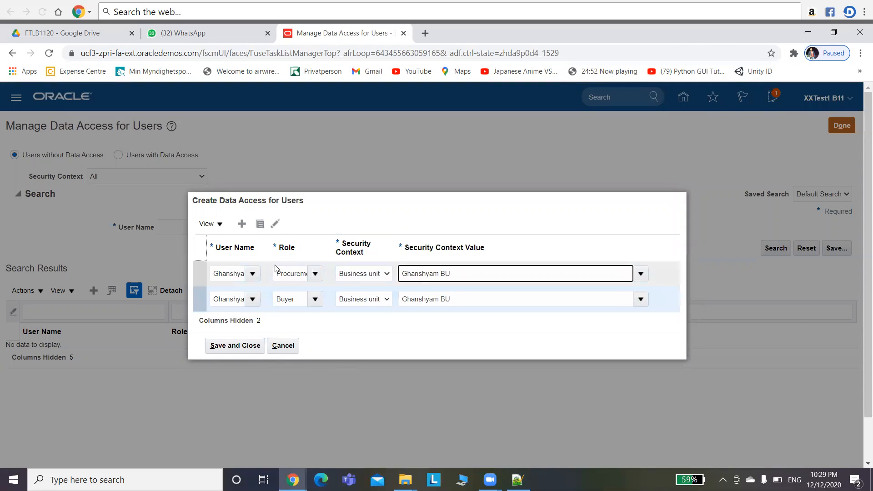
click(242, 350)
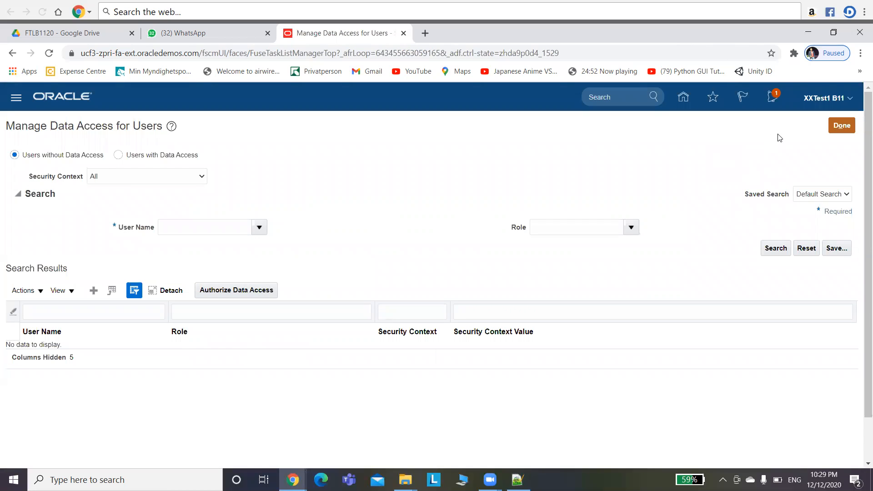
- Leave the data access task and open the setup task search
click(843, 125)
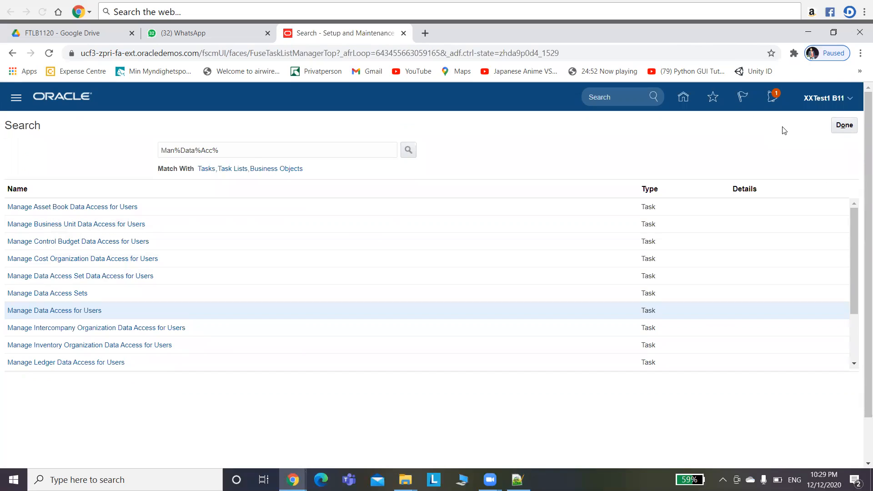
click(843, 126)
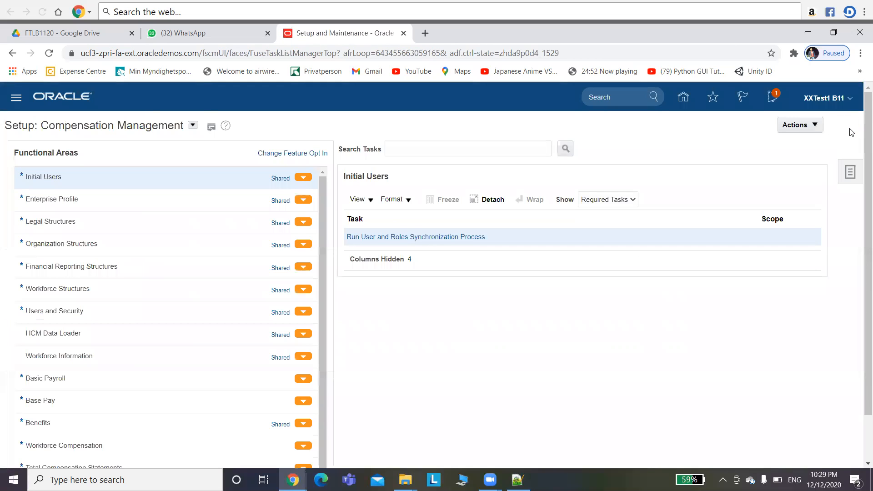
click(848, 177)
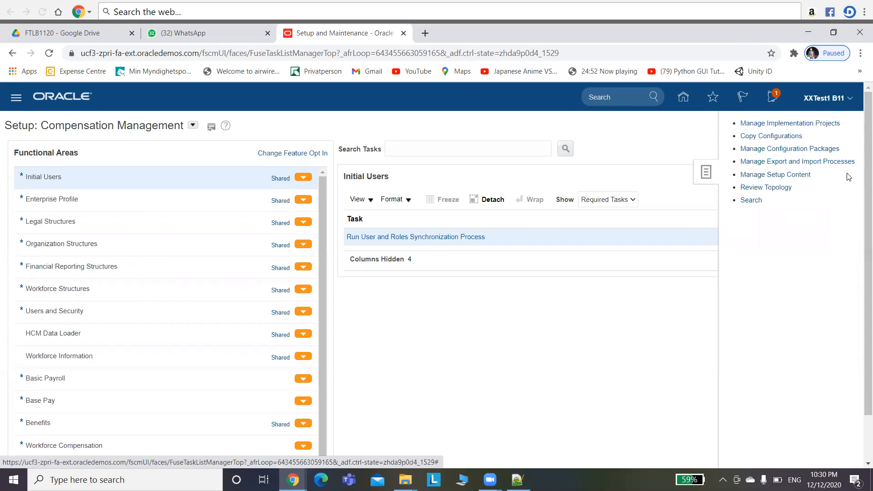
click(747, 201)
- Search the setup tasks for Man%Procurement%Agent
click(391, 145)
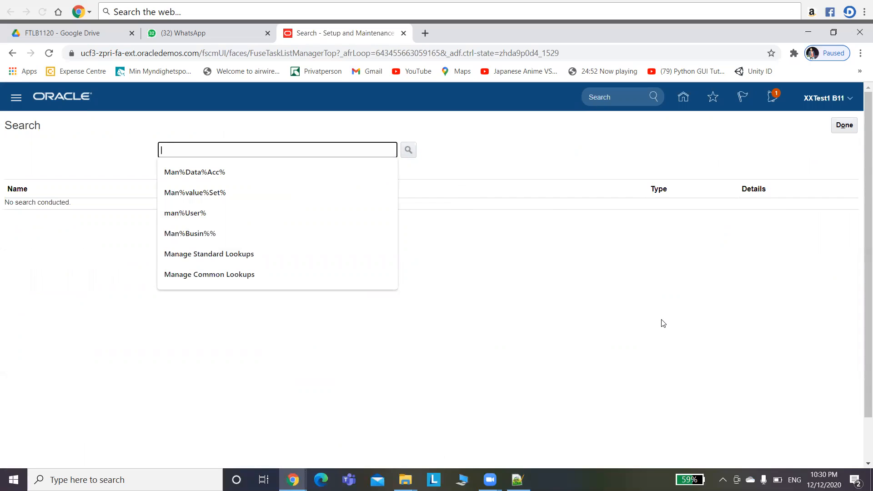
text(Man)
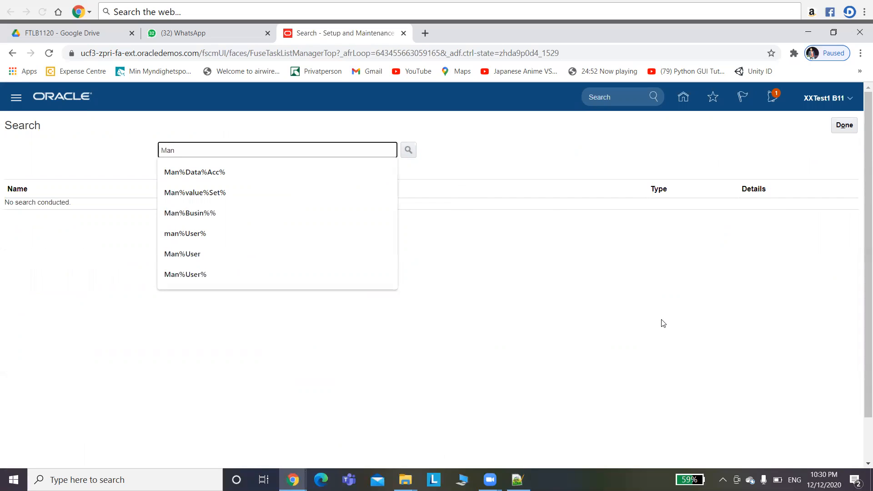
text(%Progr)
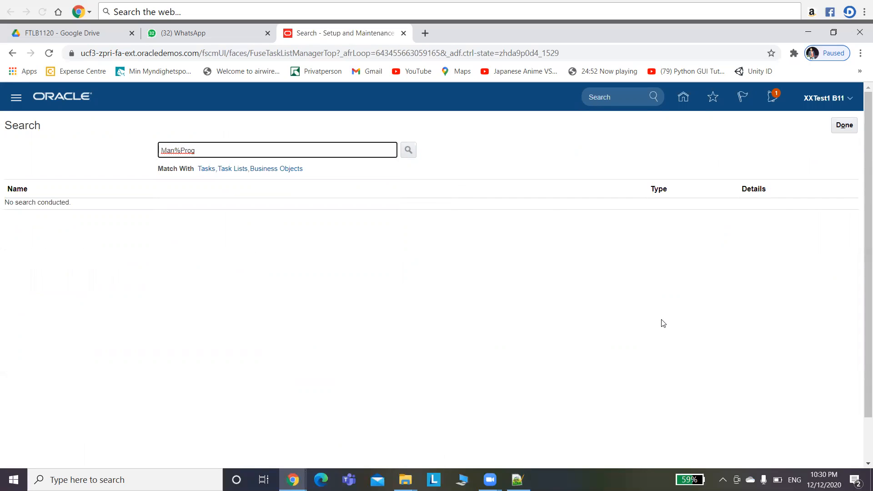
key(BackSpace)
text(curement%Agent)
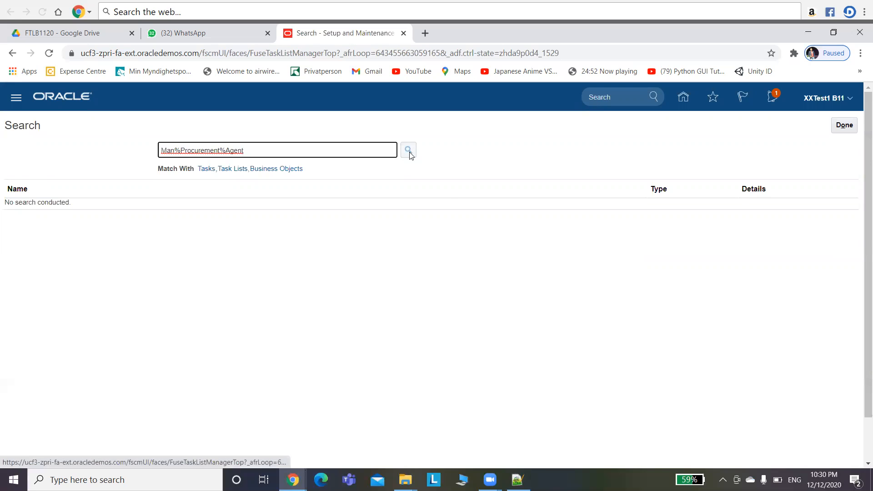
click(409, 151)
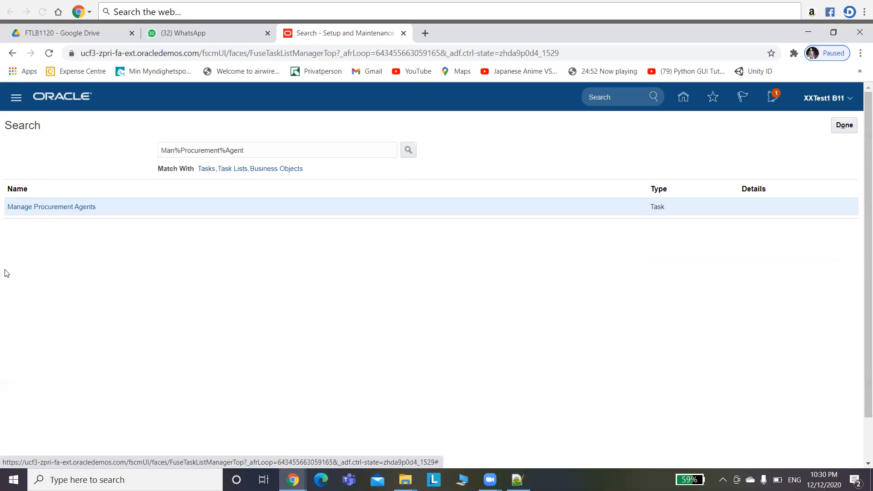
- Open the Manage Procurement Agents task, start creating an agent and set its Procurement BU to India Business Unit 01
click(44, 208)
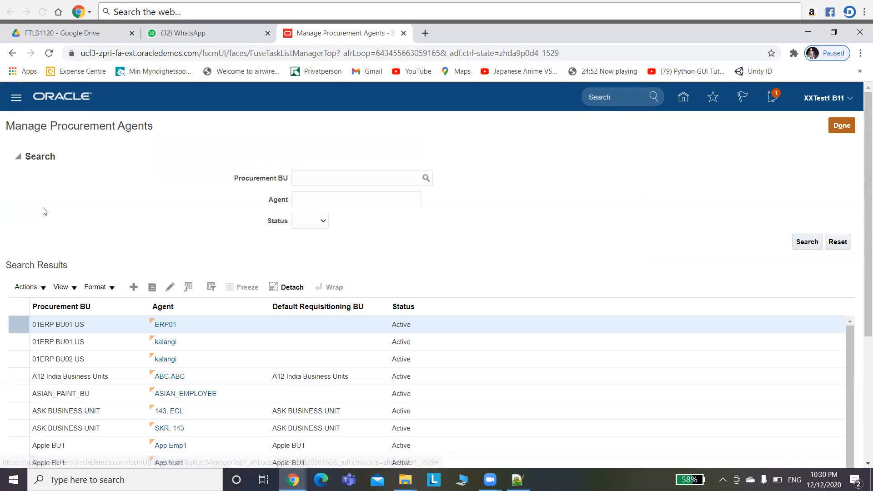
click(130, 287)
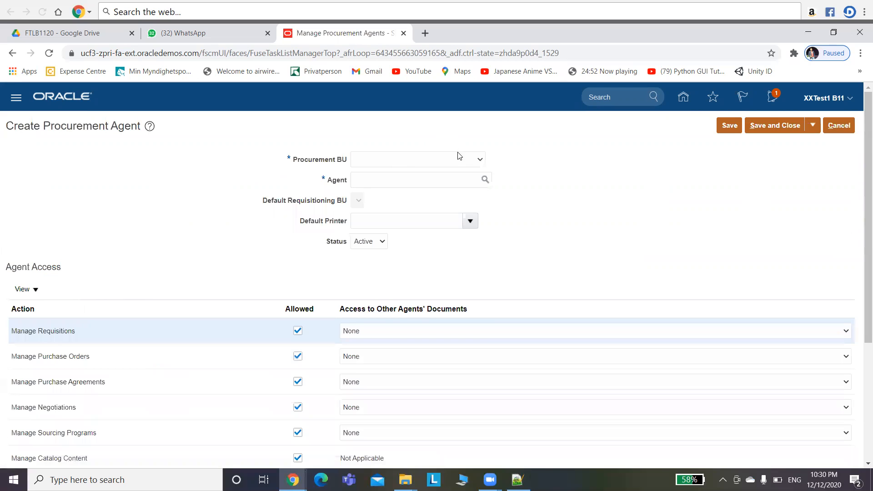
click(463, 161)
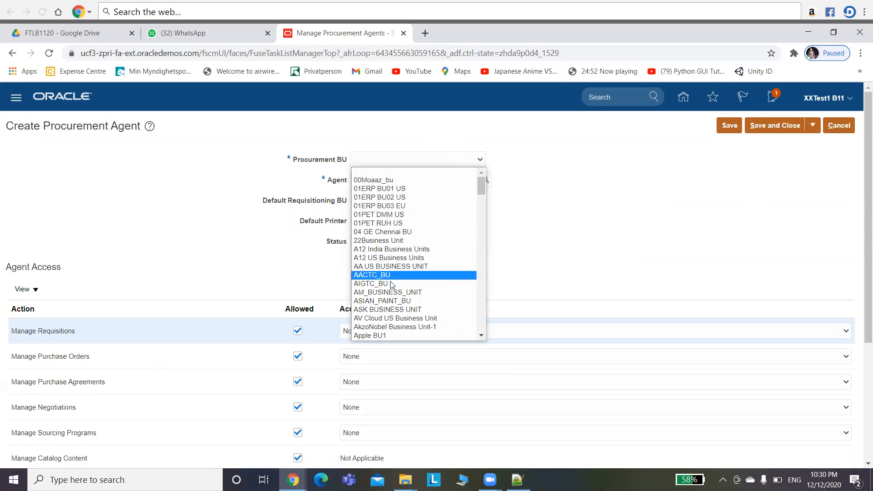
drag(482, 181, 484, 212)
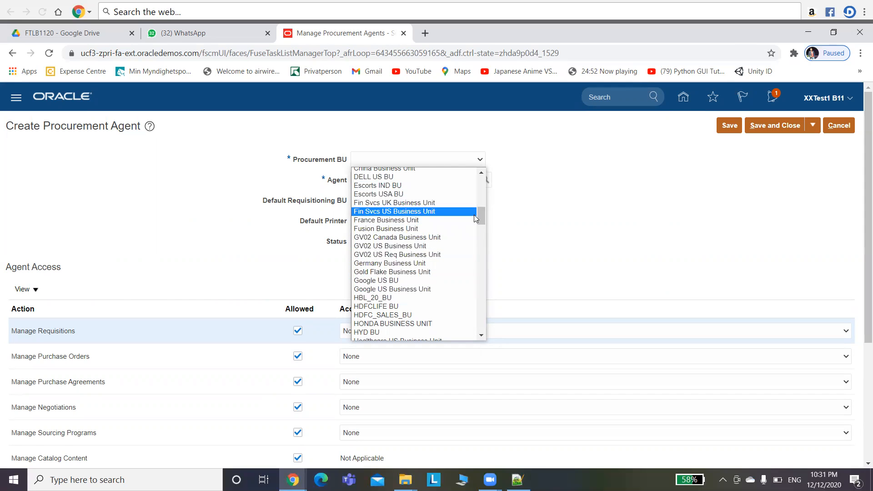
drag(481, 215, 459, 216)
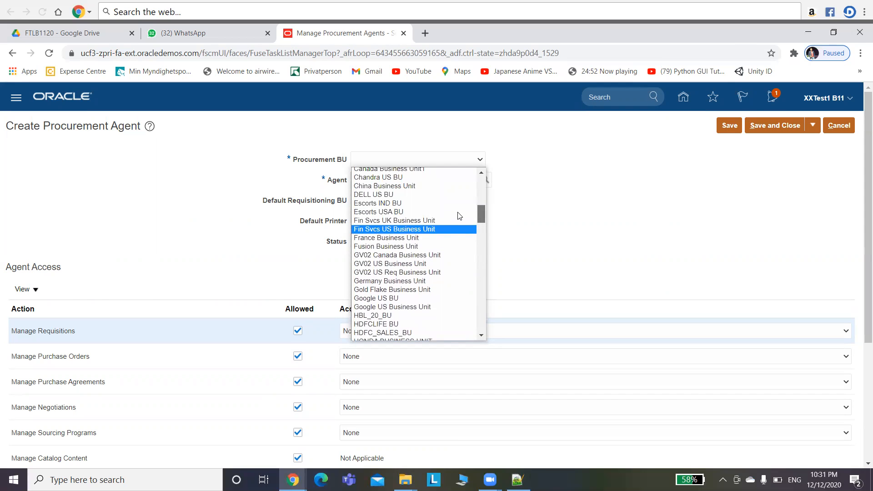
drag(459, 216, 457, 220)
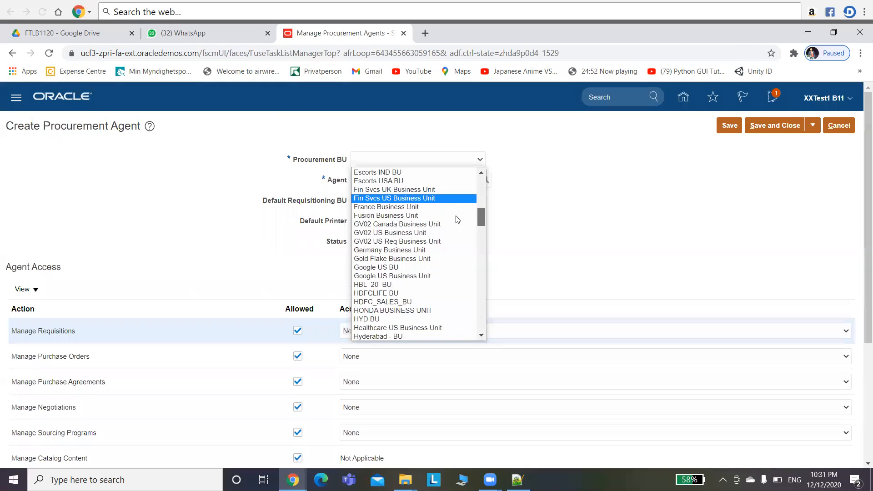
scroll(457, 218, up, 10)
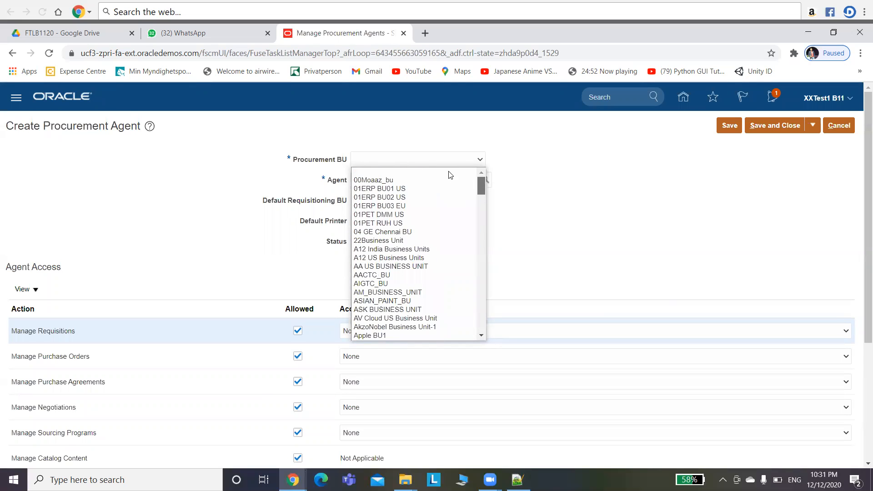
scroll(452, 190, down, 1)
scroll(453, 190, down, 4)
scroll(453, 200, down, 3)
scroll(453, 209, down, 4)
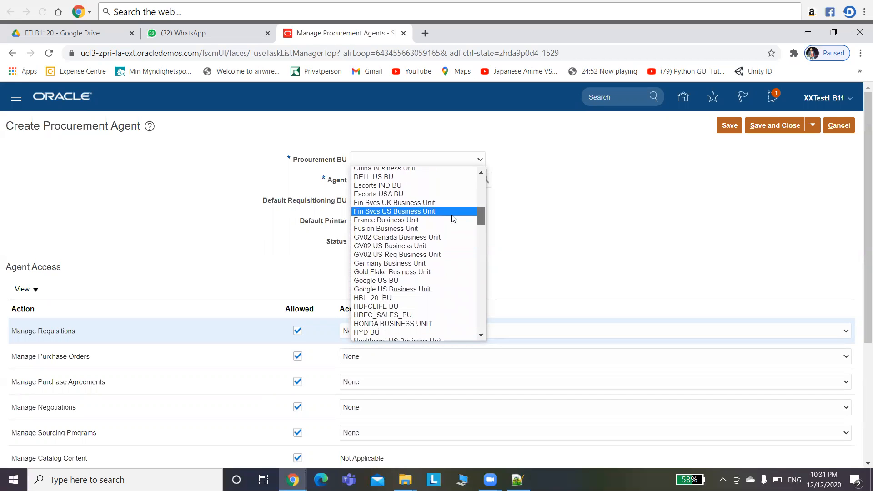
click(452, 215)
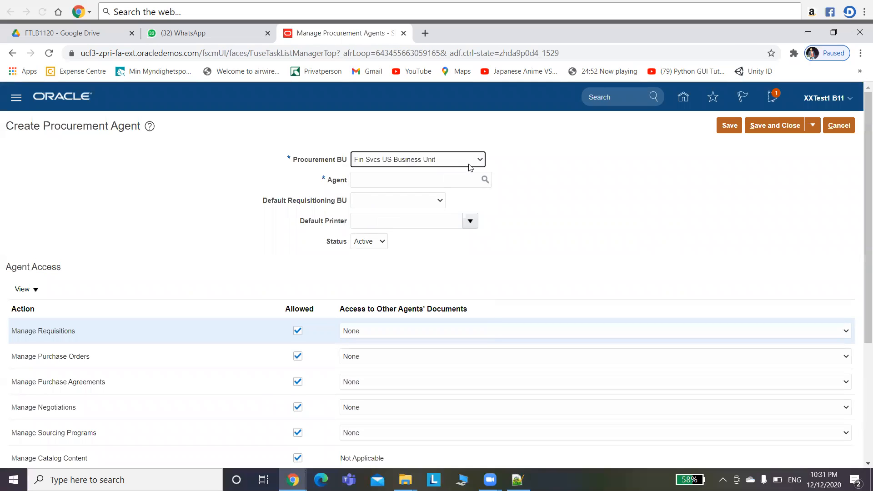
click(475, 161)
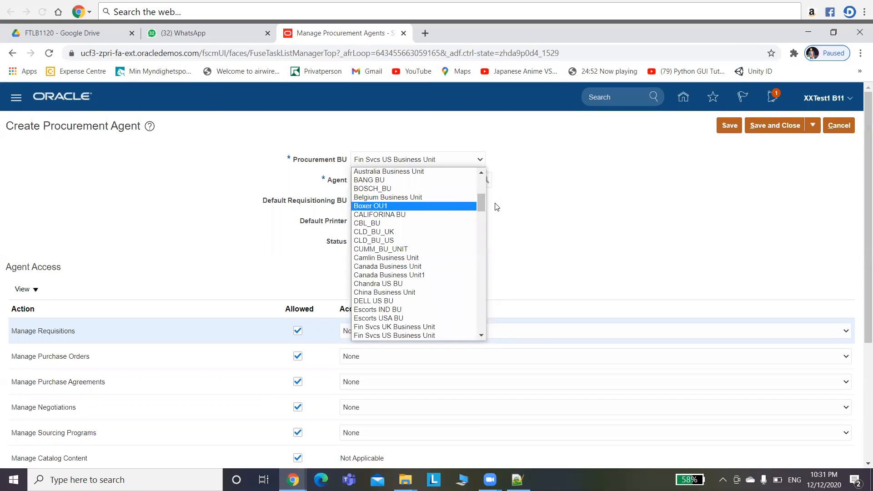
mouse_move(481, 205)
mouse_down()
mouse_move(484, 235)
mouse_move(487, 222)
mouse_up()
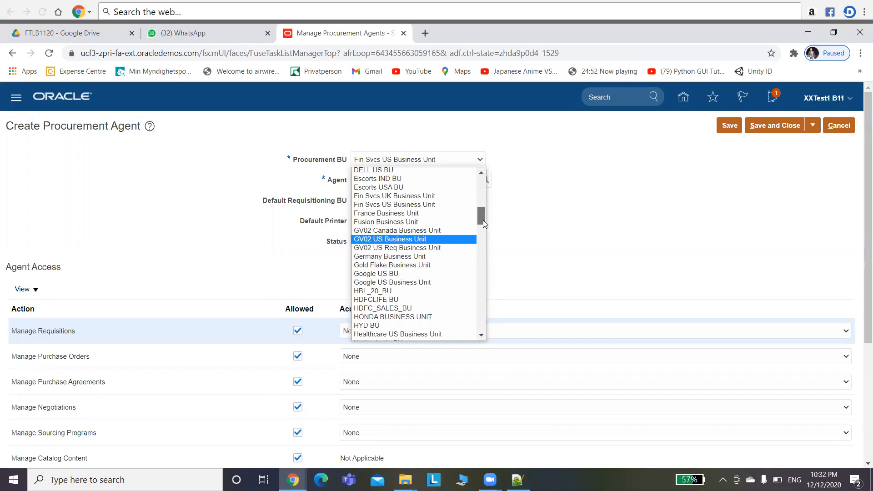
drag(483, 219, 481, 227)
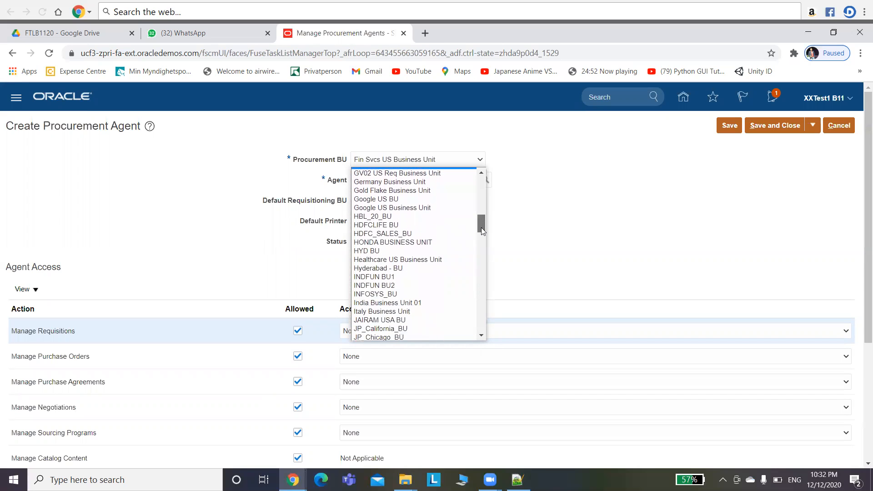
click(401, 304)
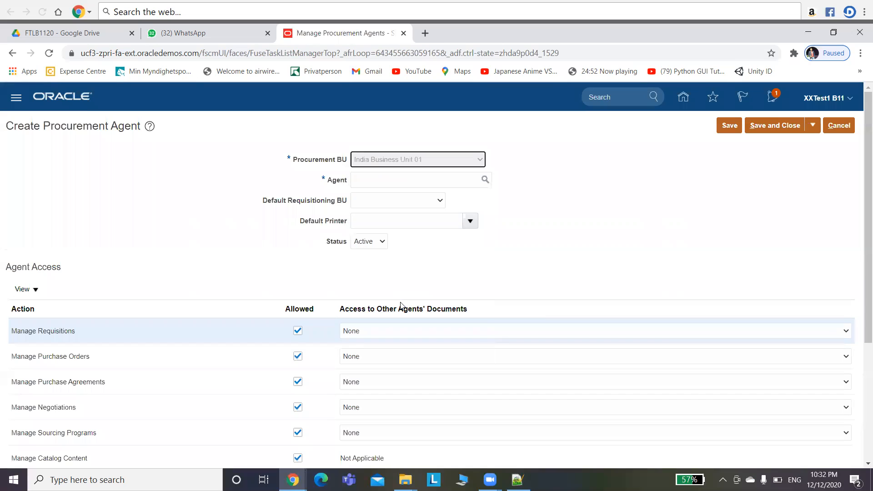
- Search for the new employee by name as the agent, then cancel the agent creation and close the task
click(485, 180)
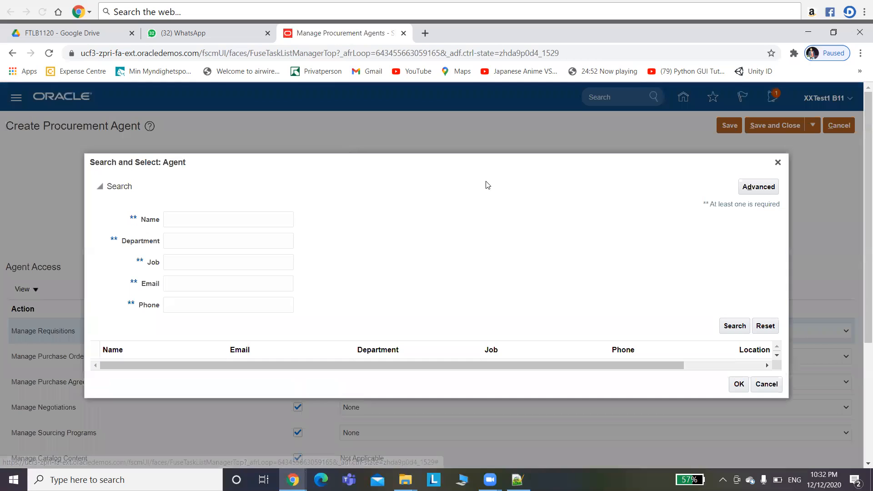
click(207, 225)
text(G)
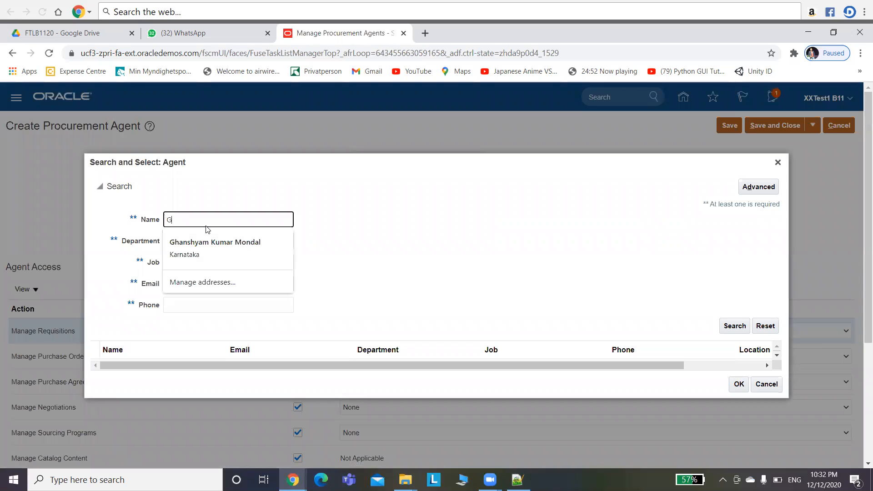
text(hanshyam)
click(735, 325)
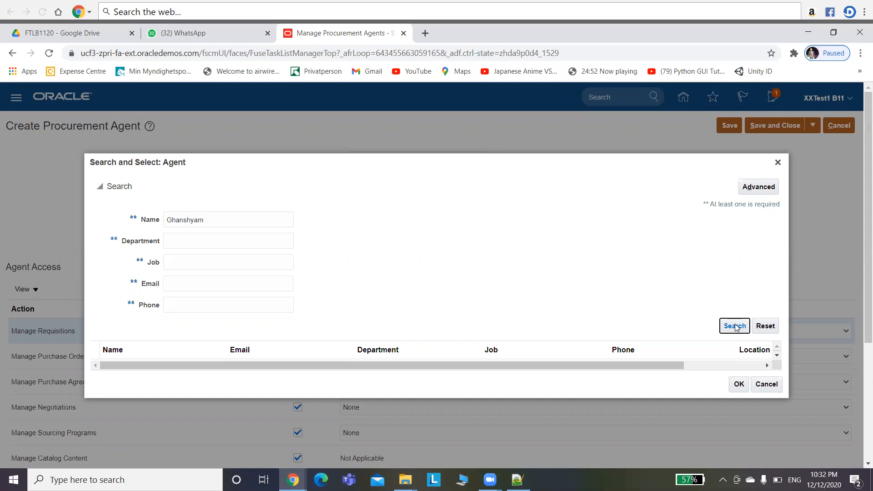
click(737, 327)
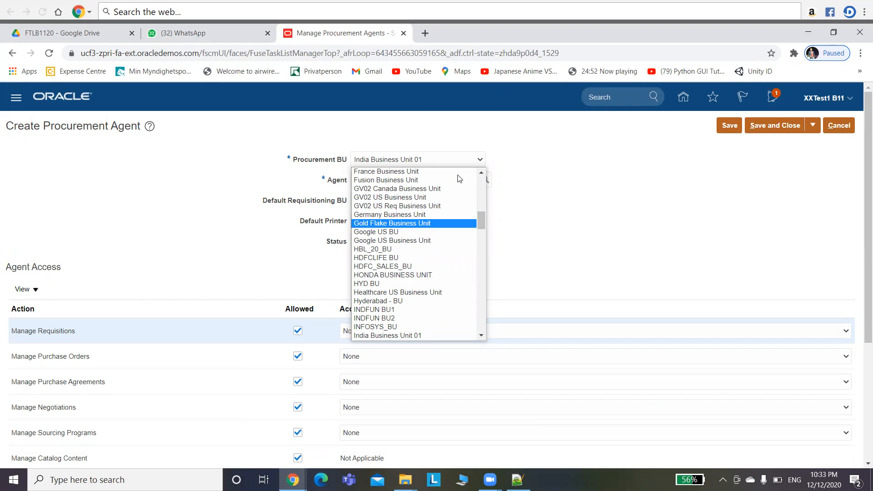
click(839, 126)
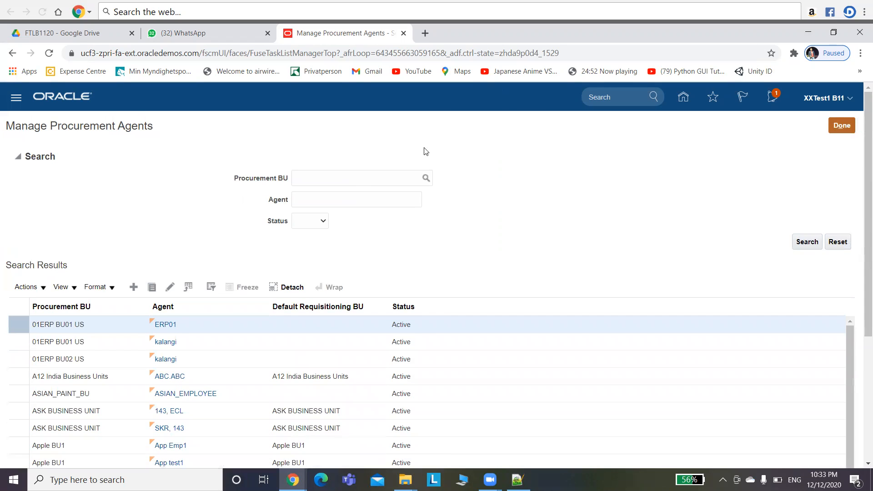
click(846, 123)
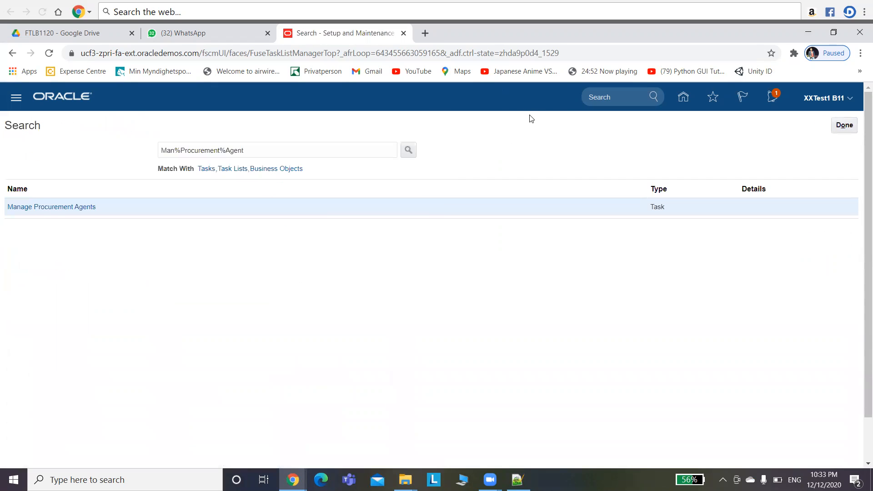
- Search the setup tasks for Man%Data%Acc% and open Manage Data Access for Users
drag(255, 152, 182, 152)
key(BackSpace)
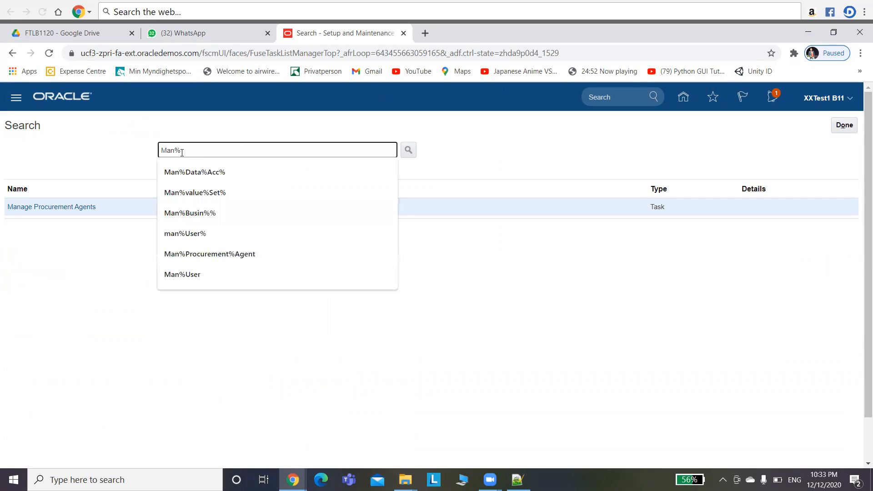
text(Data)
key(Down)
key(Return)
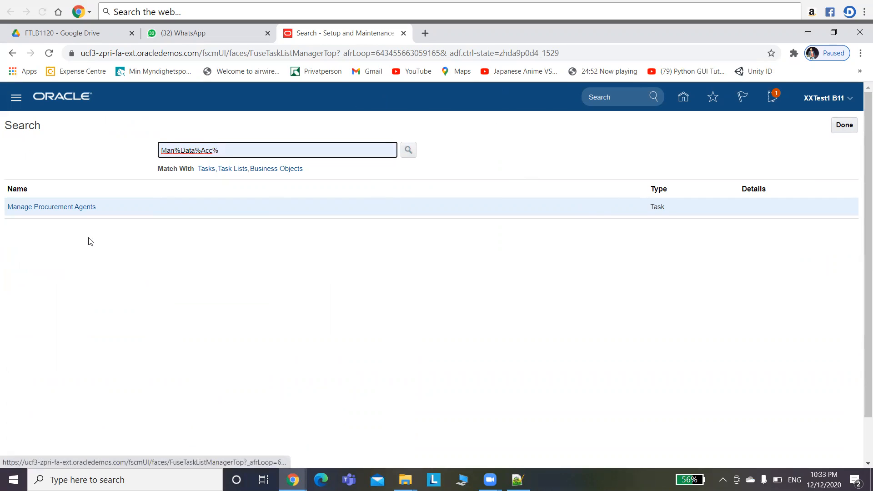
click(415, 150)
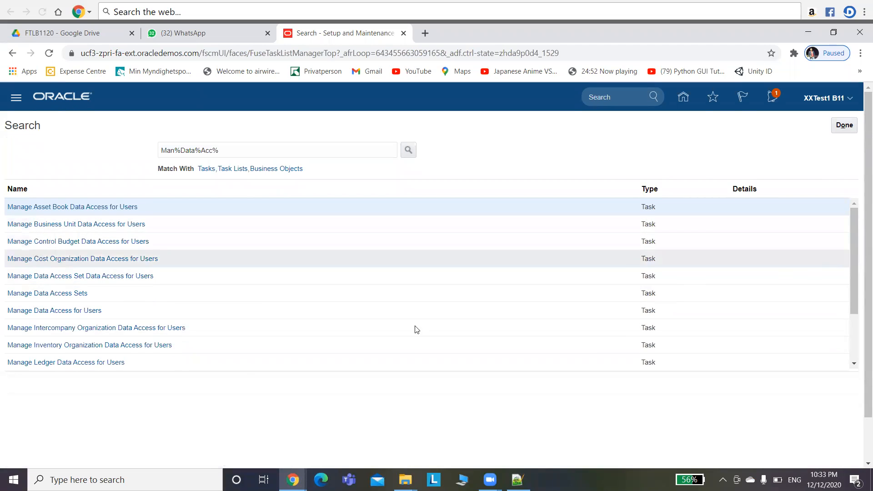
click(89, 311)
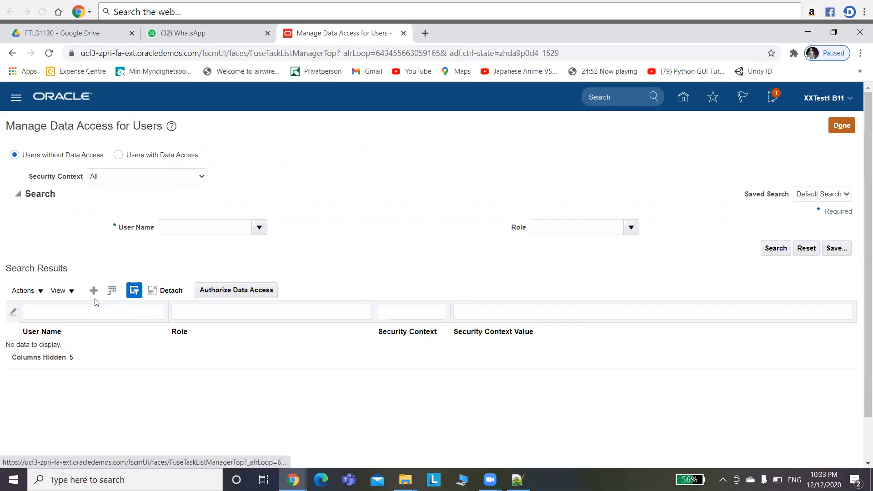
- Add a data access row for the new employee's user name with the role Buyer
click(94, 292)
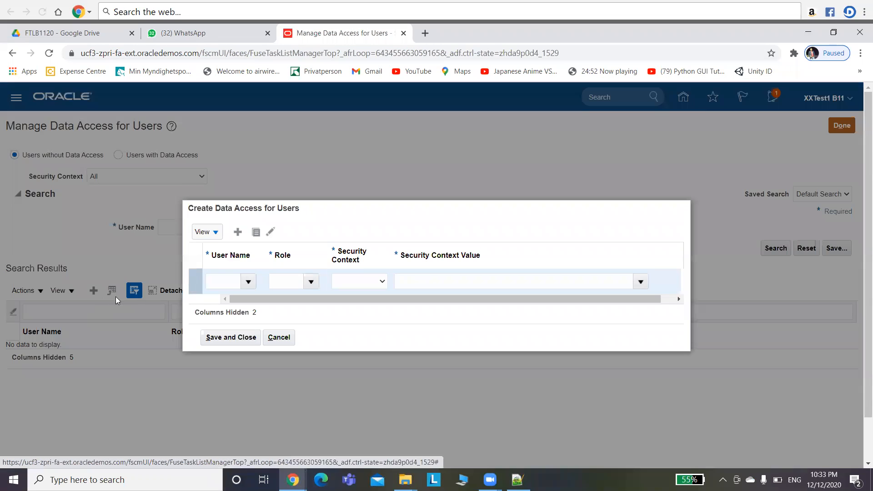
click(229, 282)
text(Ghanshy)
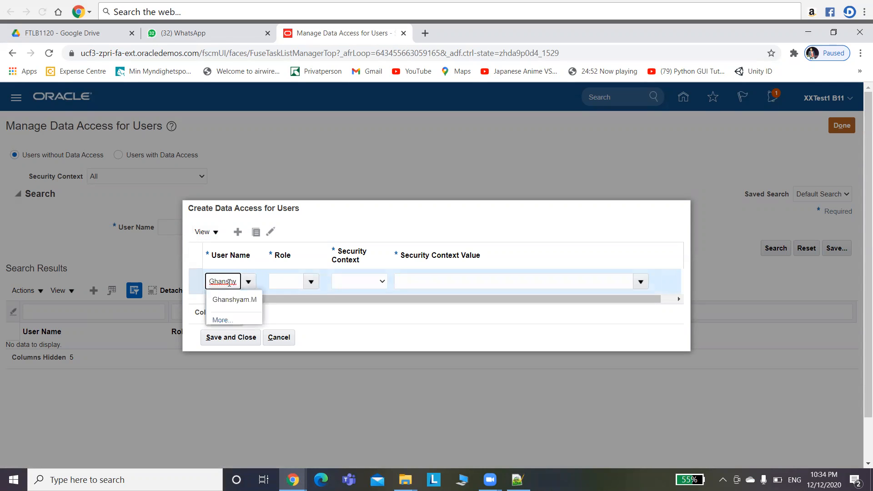
click(241, 300)
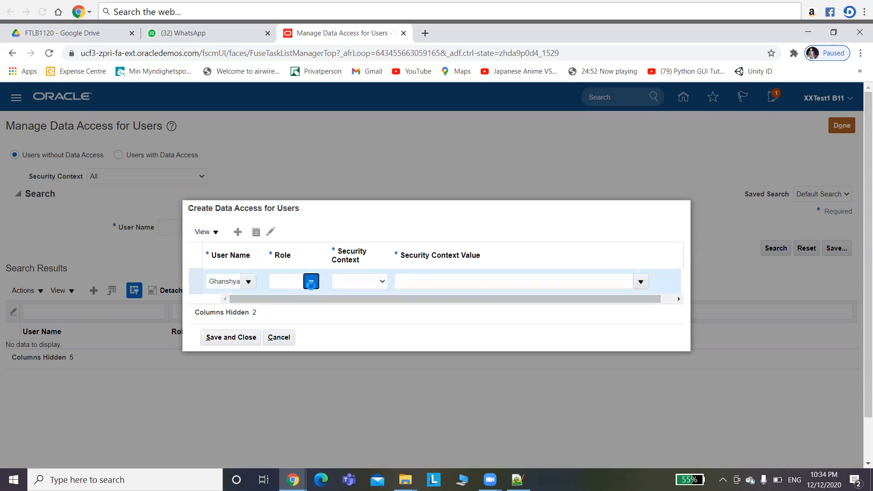
click(311, 282)
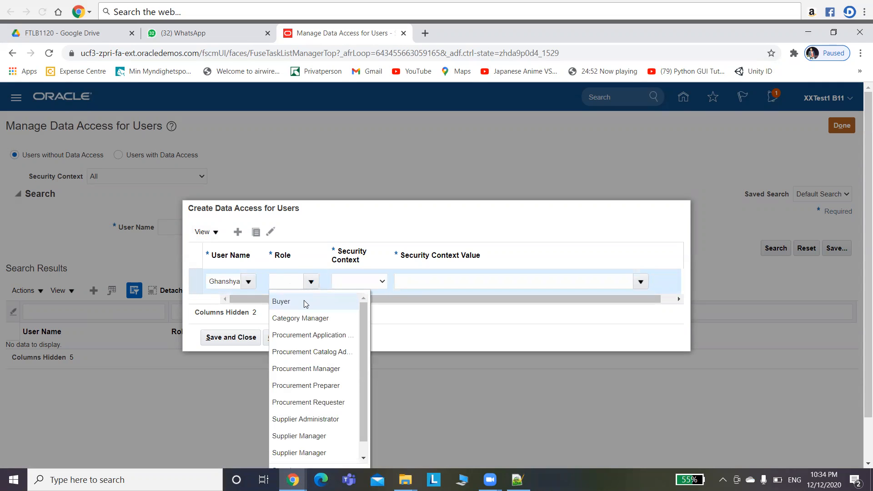
click(311, 301)
- Set the row's security context to Business unit with the value 01ERP BU01 US
click(381, 282)
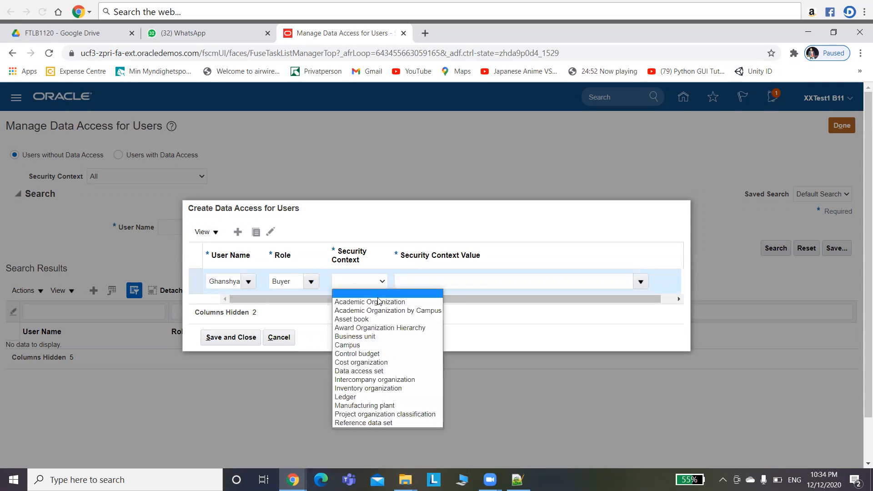
click(376, 337)
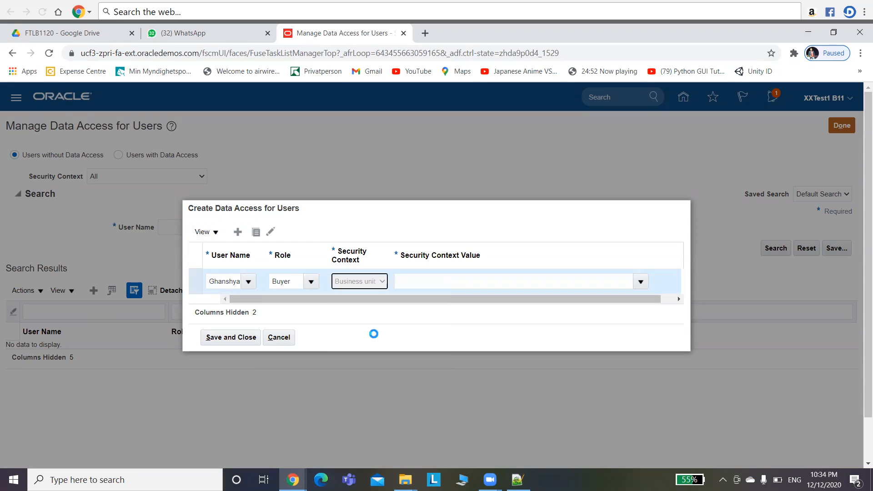
click(459, 285)
click(641, 281)
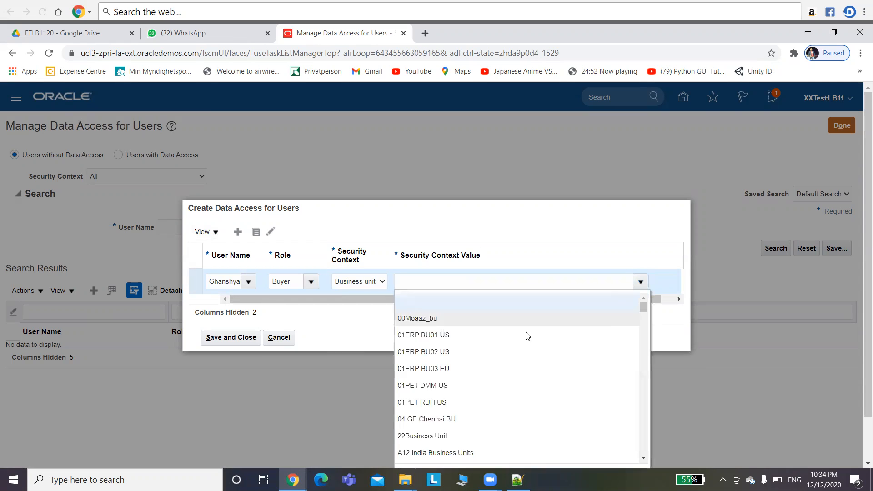
click(462, 339)
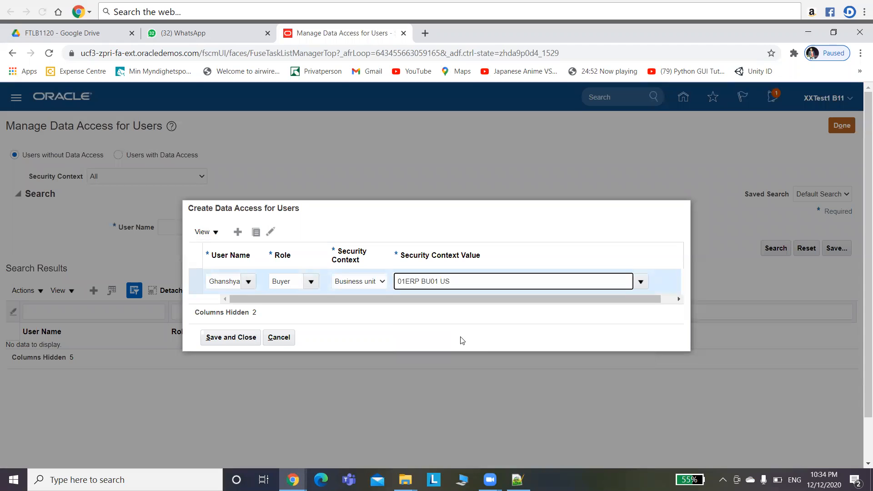
- Add another data access row for the new employee with role Procurement Manager and security context Business unit
click(256, 233)
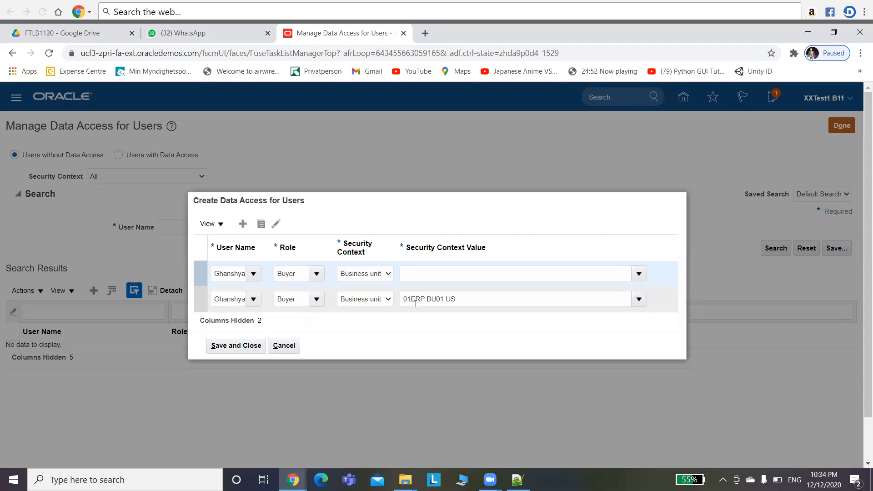
click(317, 273)
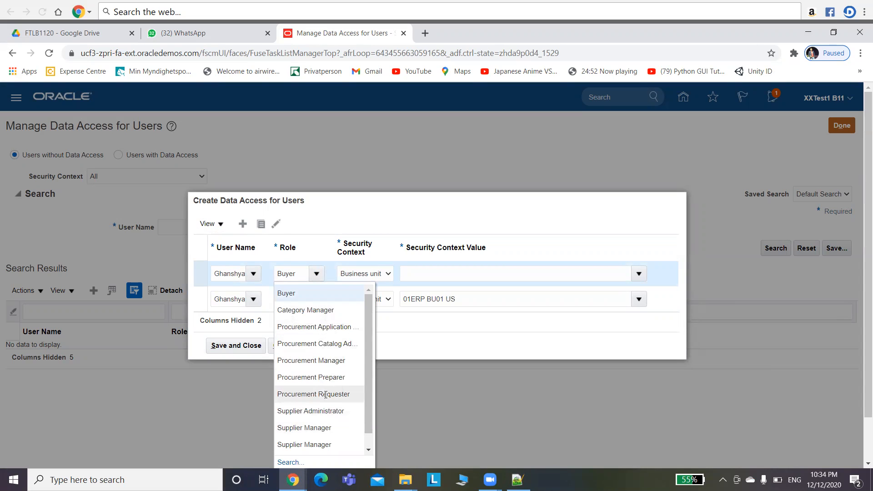
click(325, 364)
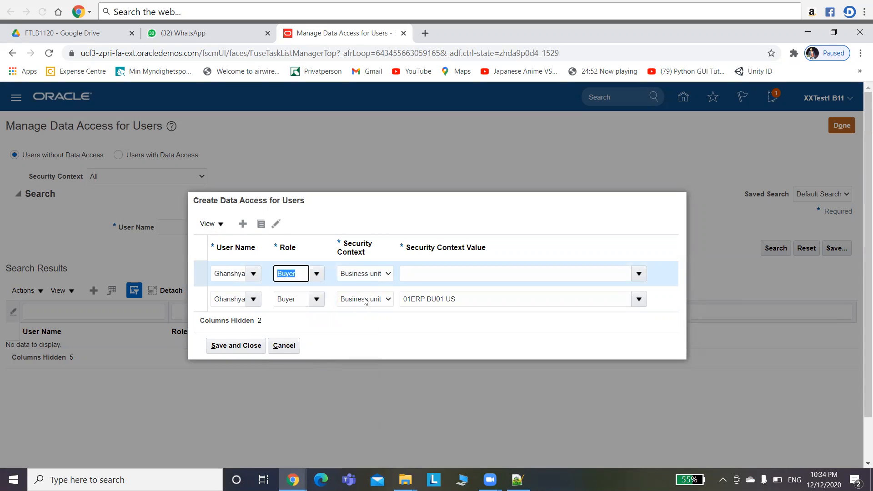
click(385, 275)
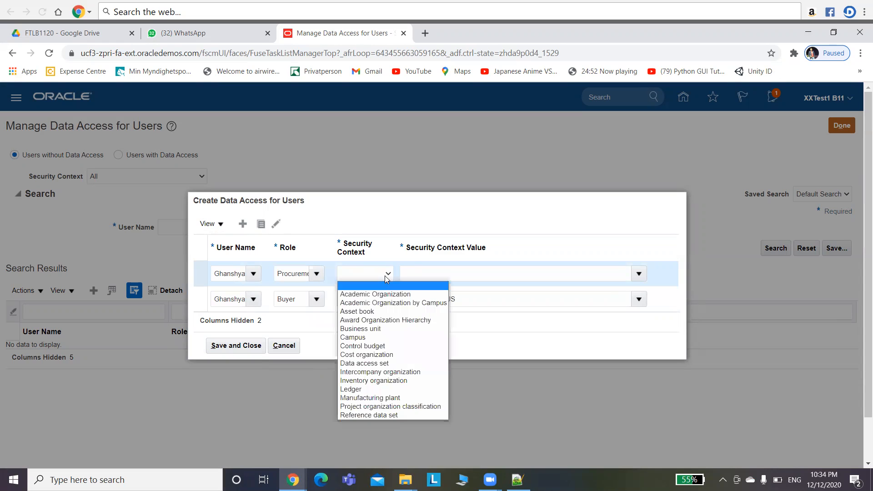
click(376, 333)
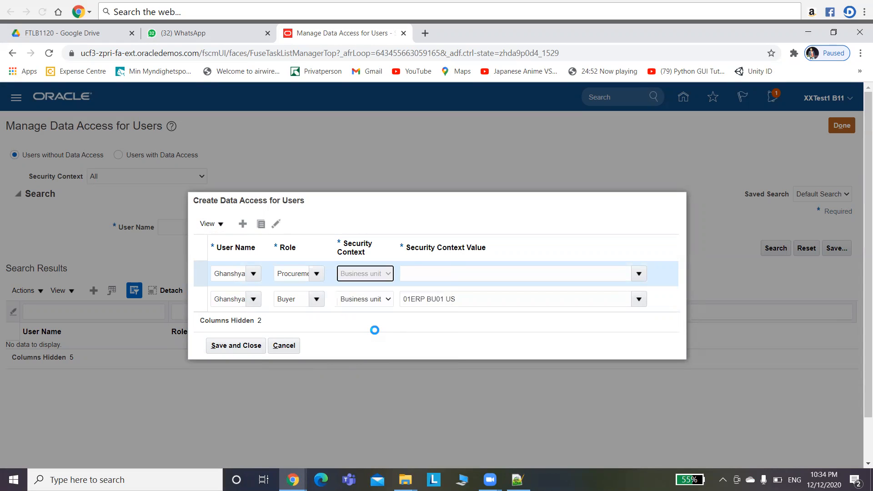
- Set the new row's security context value to 01ERP BU01 US, save the data access rows and close the task
click(449, 268)
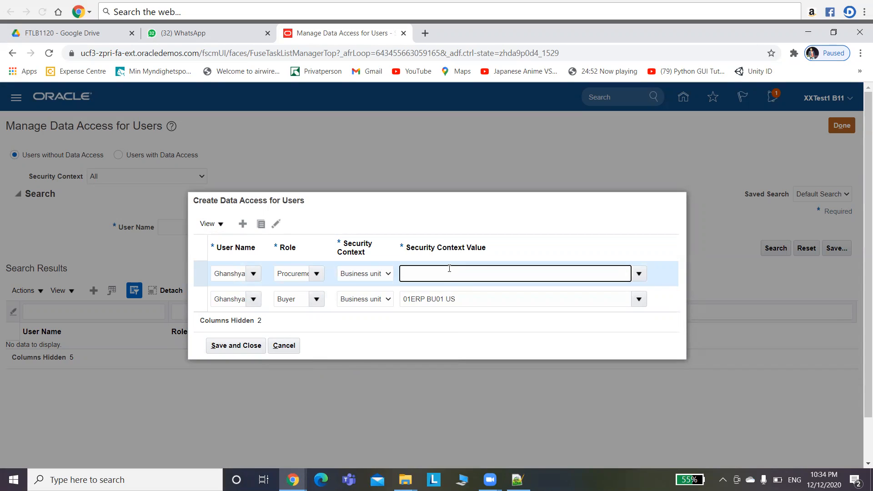
text(01)
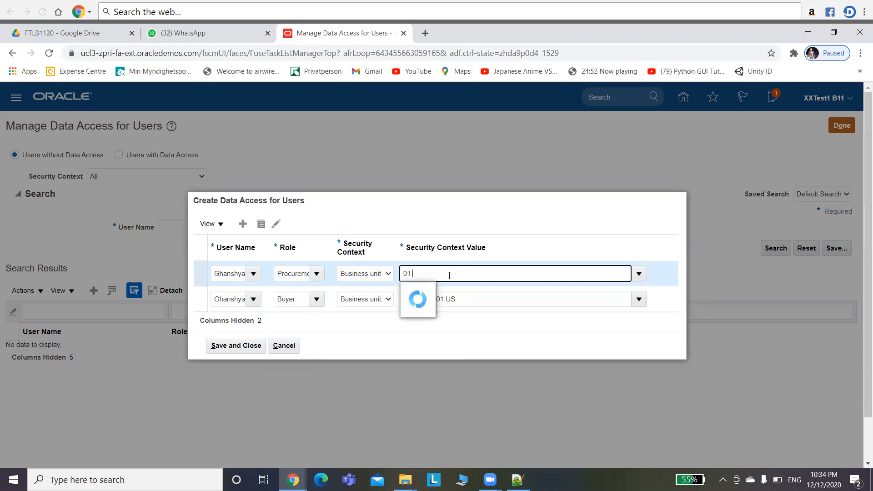
key(BackSpace)
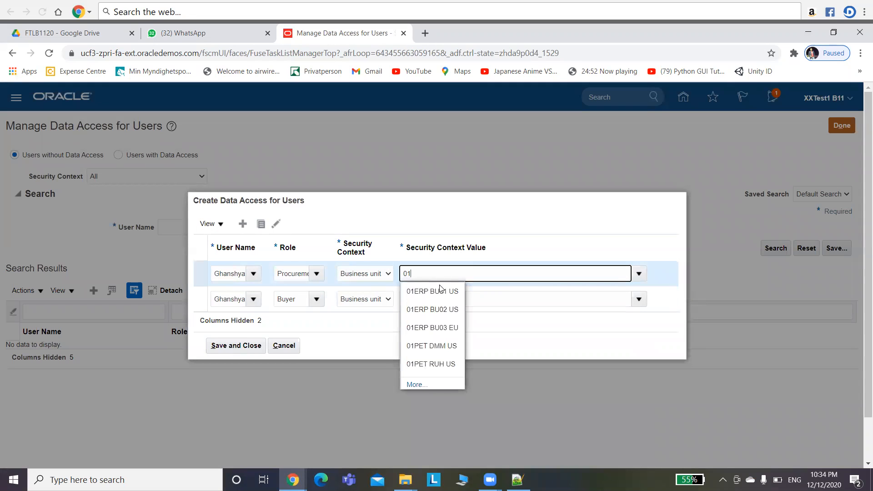
click(439, 292)
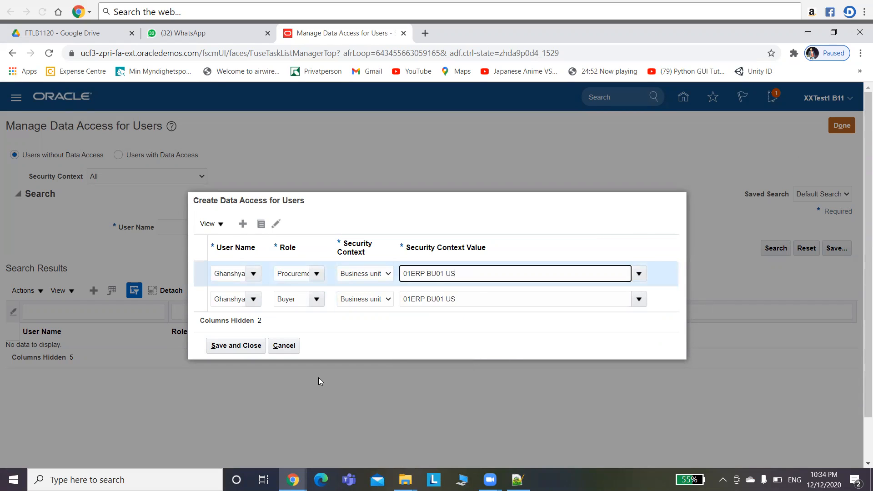
click(241, 347)
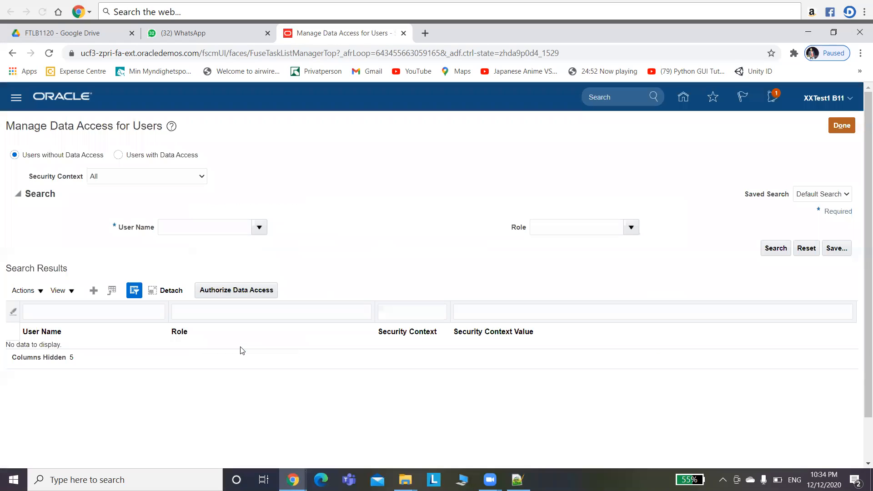
click(843, 126)
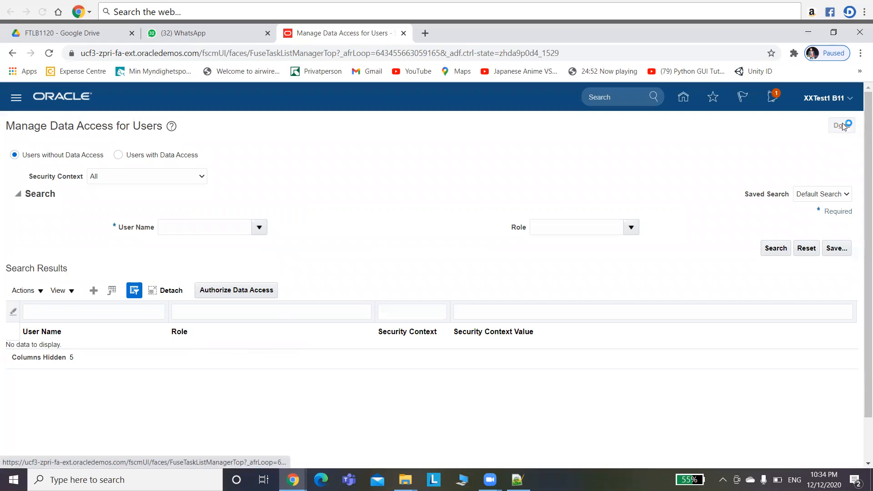
- Search the setup tasks for Man%Procurement%Agent and open Manage Procurement Agents
click(280, 144)
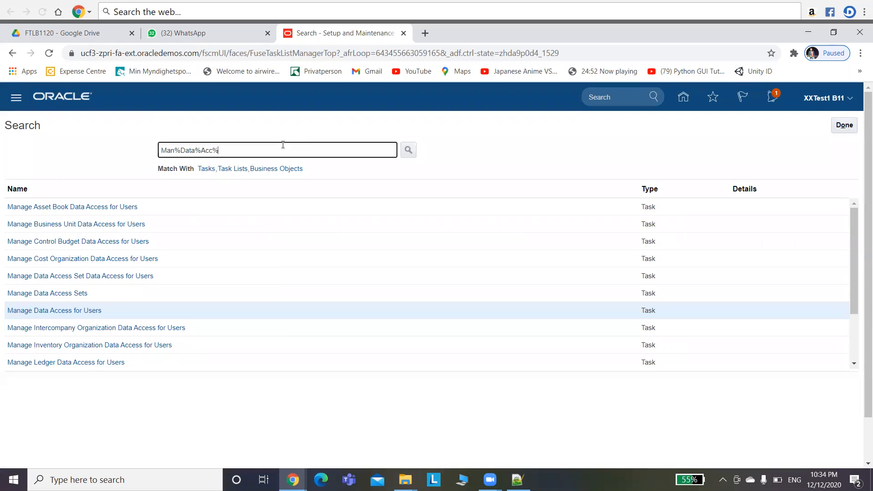
drag(200, 150, 181, 150)
click(182, 150)
text(rd)
drag(228, 150, 191, 150)
key(BackSpace)
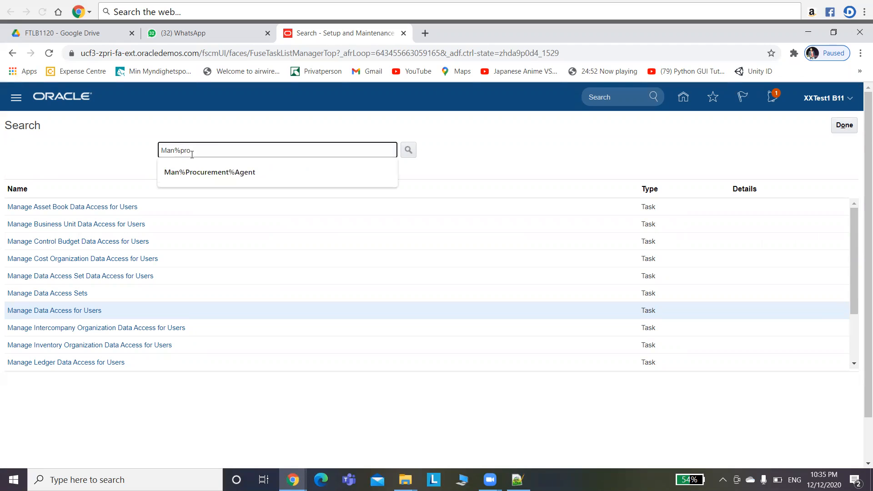
click(204, 172)
click(407, 151)
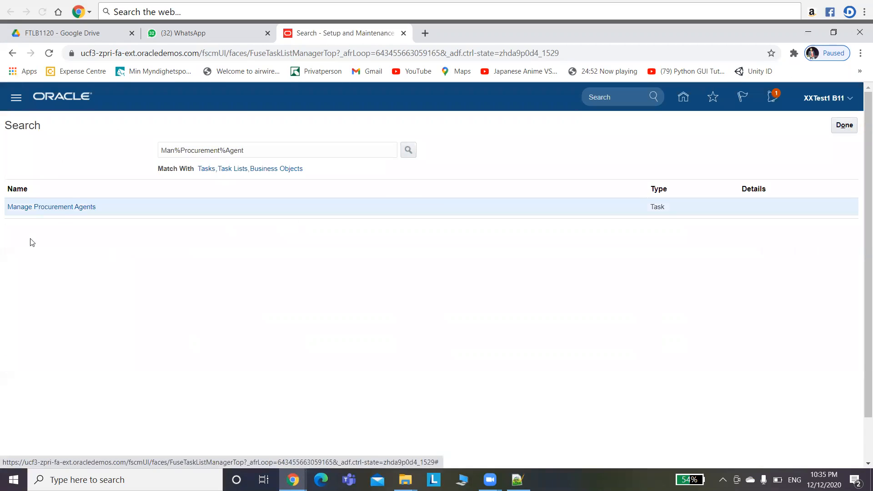
click(61, 206)
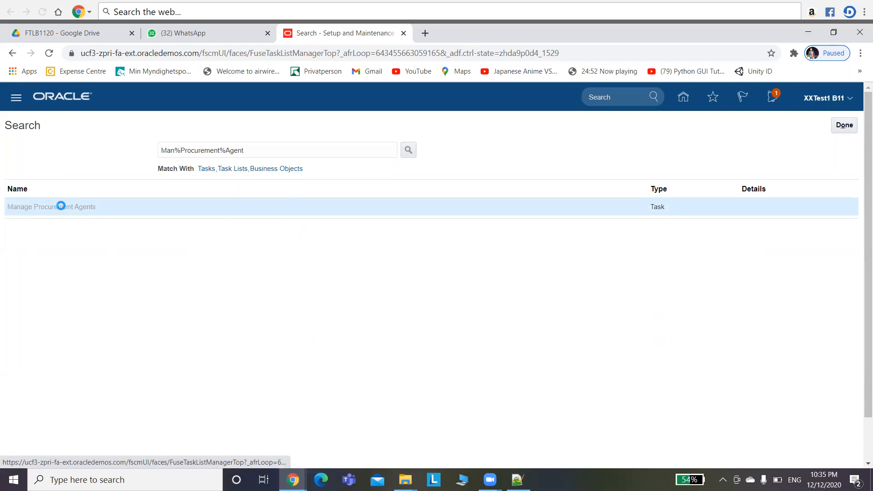
- Start creating a procurement agent with Procurement BU 01ERP BU01 US
click(134, 288)
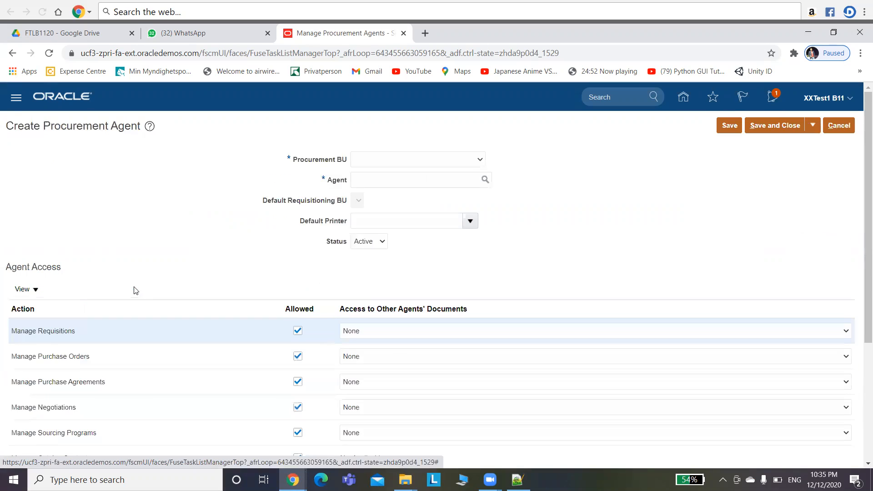
click(469, 160)
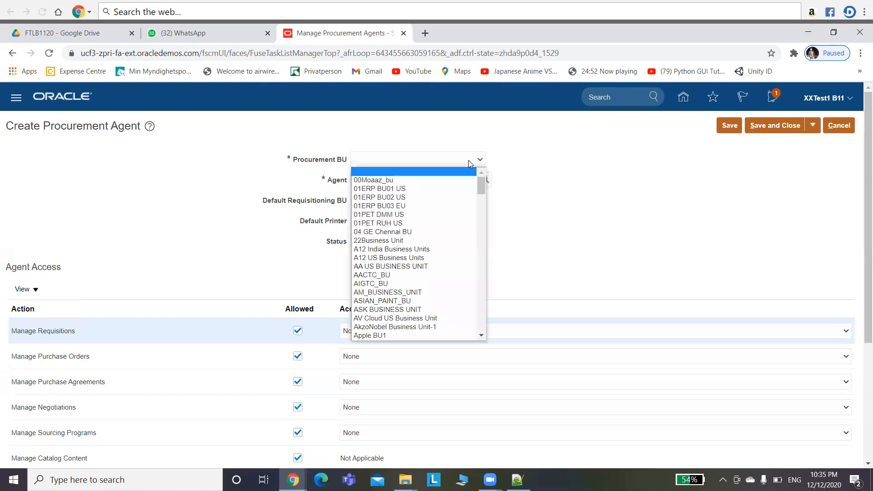
click(430, 188)
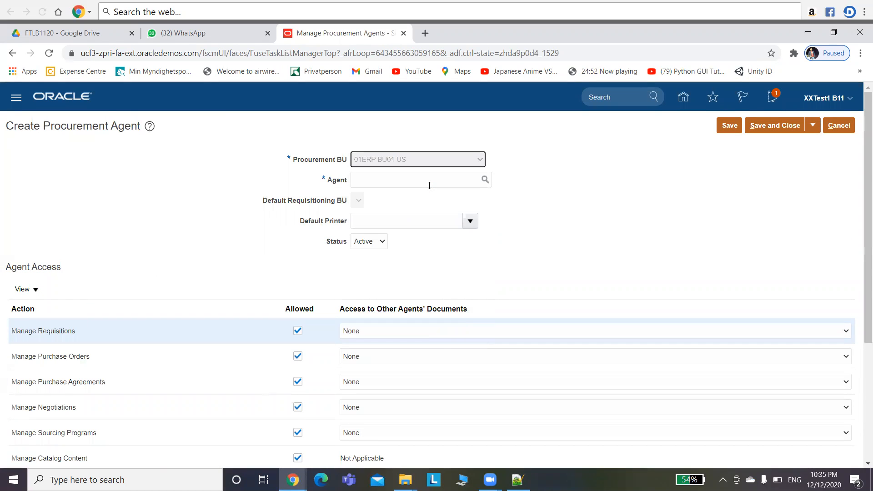
- Select the new employee as the agent by searching on their e-mail address, and set Default Requisitioning BU to 01ERP BU01 US
click(440, 184)
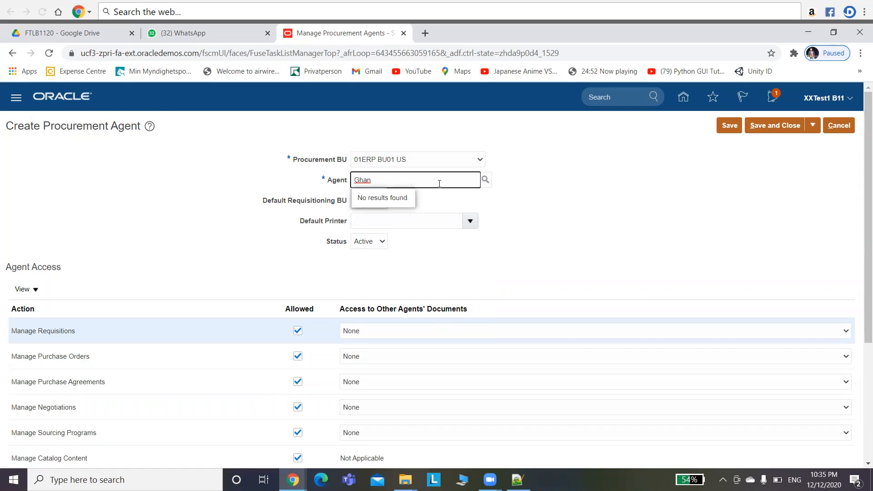
click(486, 181)
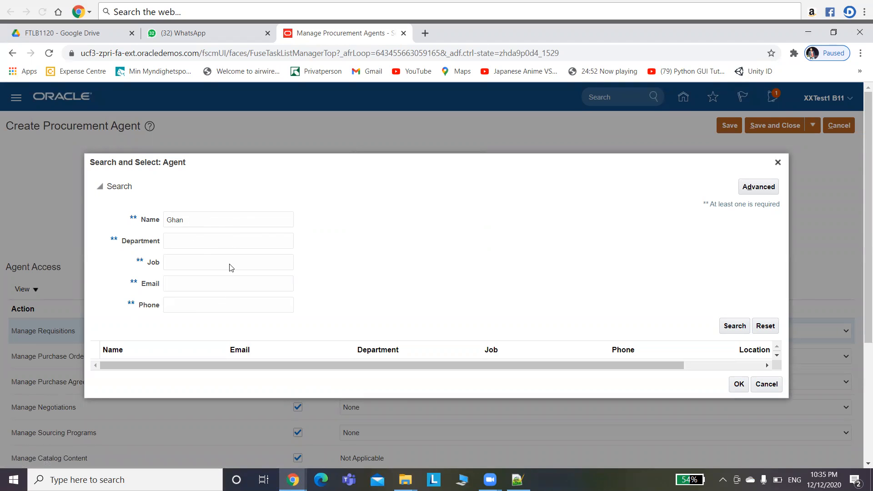
click(213, 286)
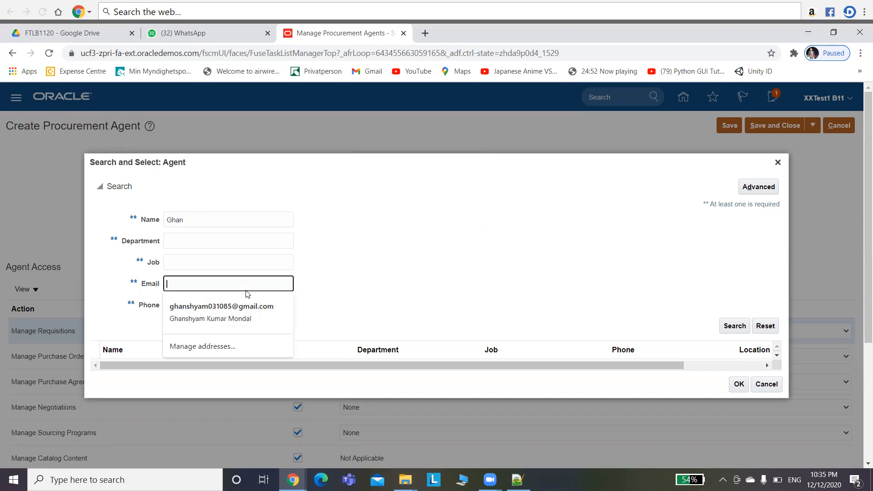
click(245, 308)
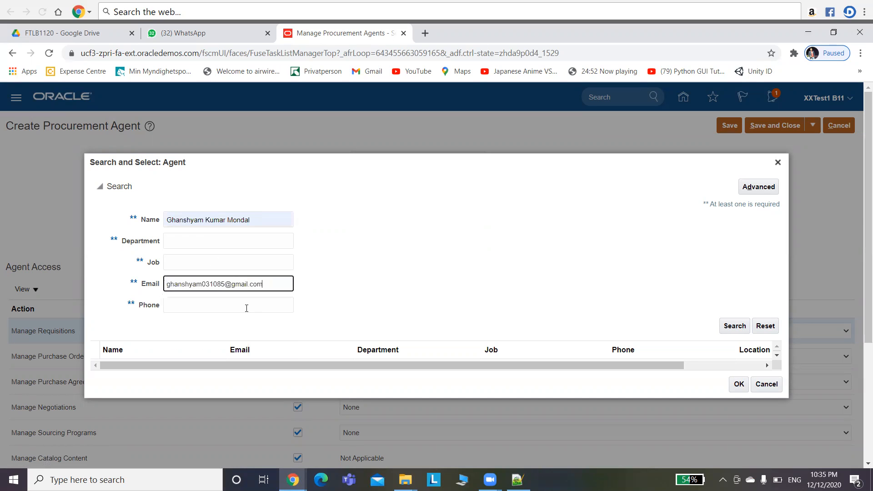
triple_click(267, 220)
key(BackSpace)
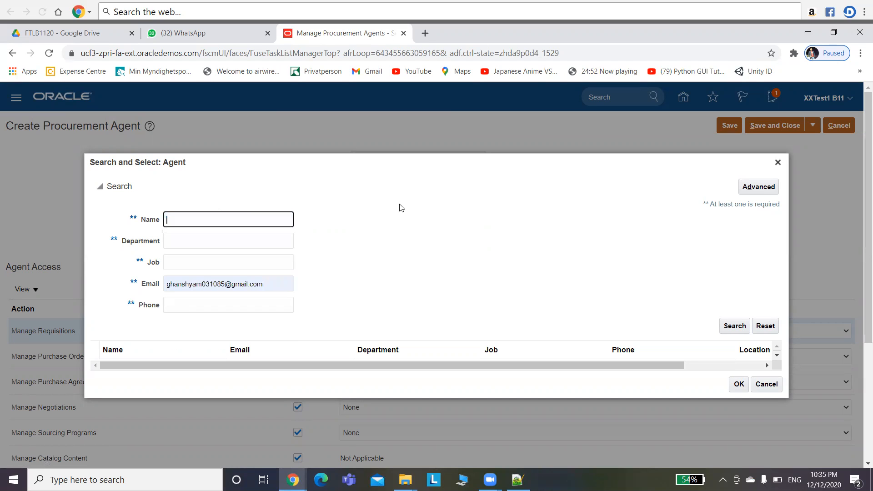
click(736, 327)
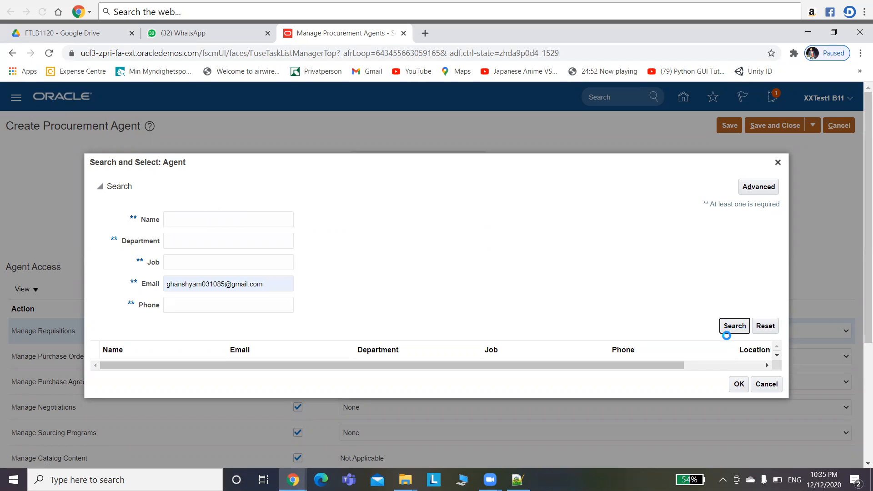
click(297, 359)
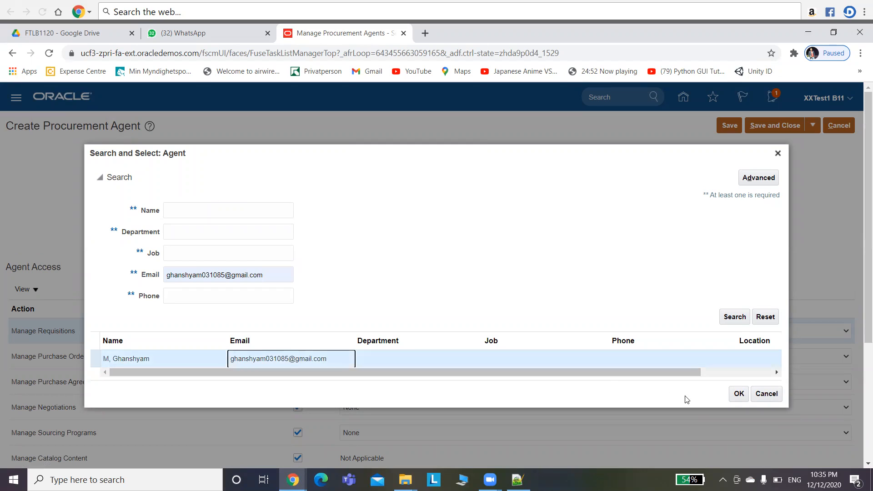
click(738, 394)
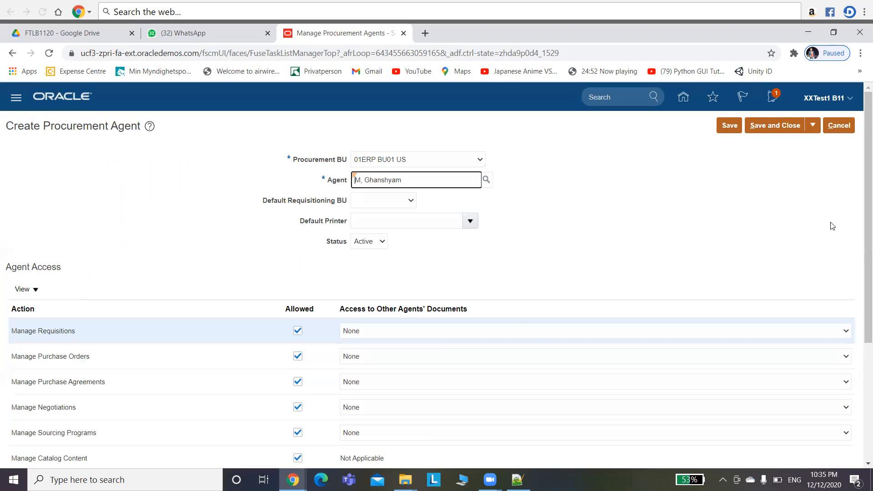
click(404, 200)
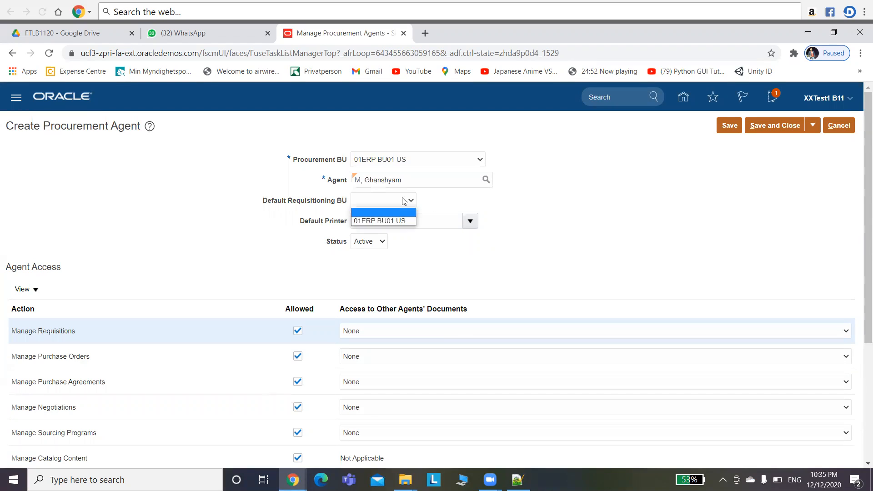
click(397, 220)
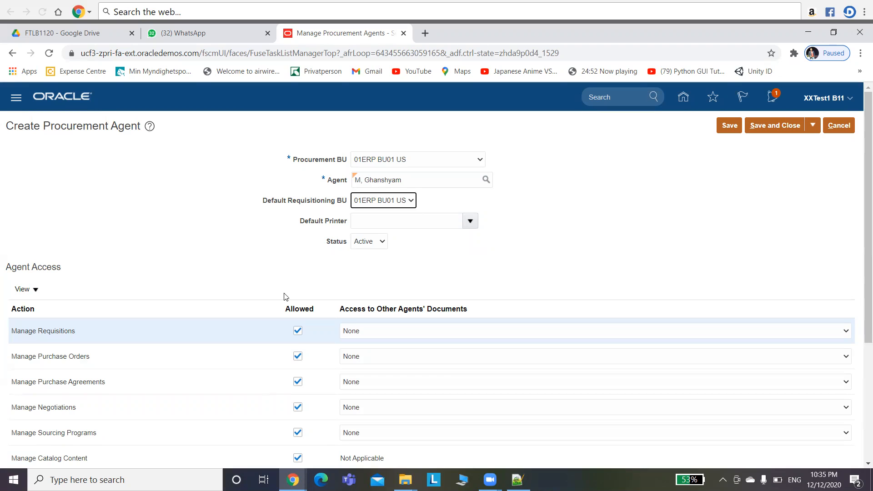
- Set access to other agents' documents to Full for Manage Requisitions, Manage Purchase Orders and Manage Purchase Agreements
drag(861, 204, 859, 302)
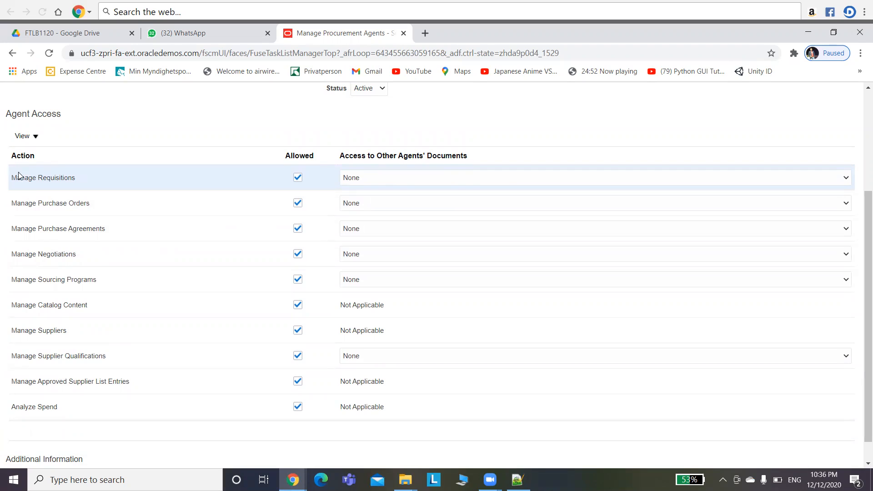
click(393, 183)
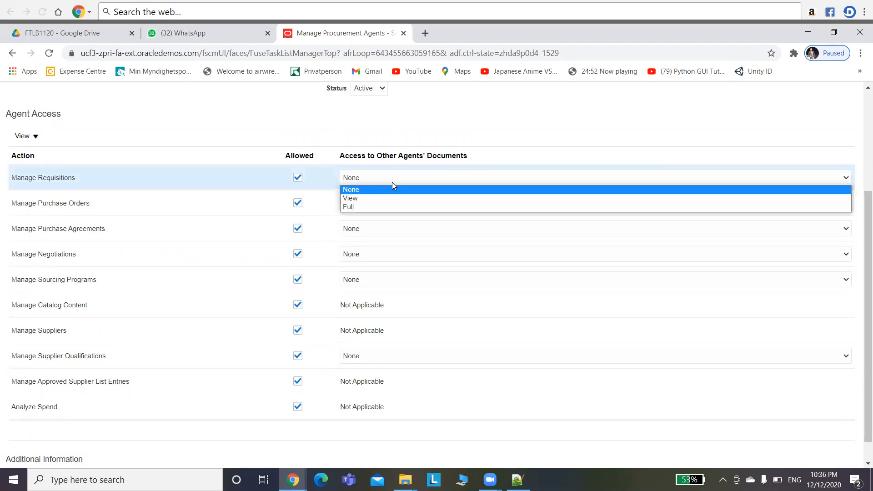
click(361, 208)
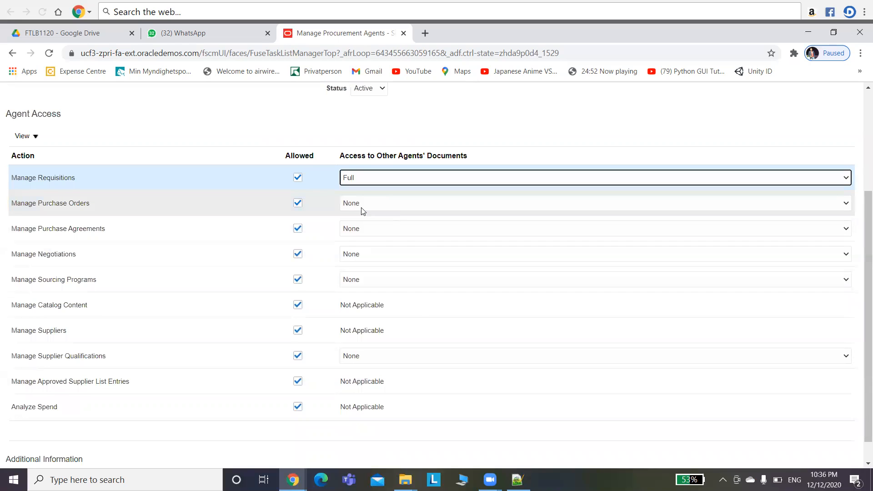
click(362, 207)
click(367, 244)
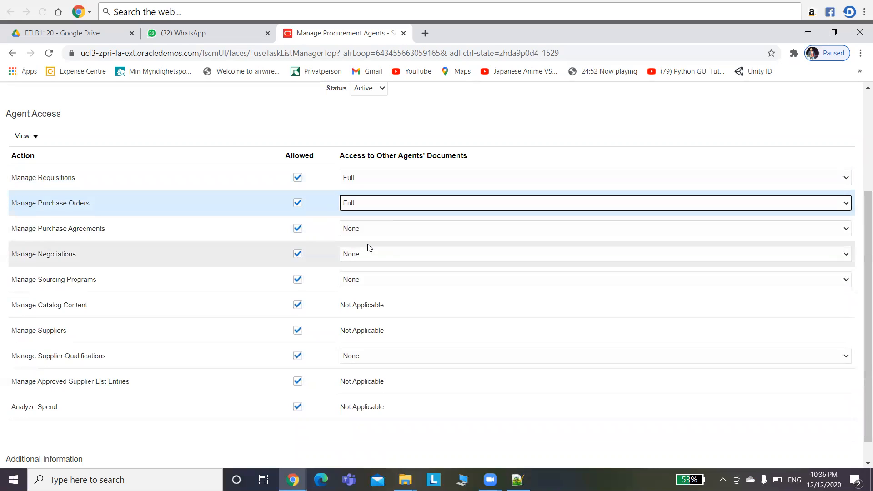
click(370, 230)
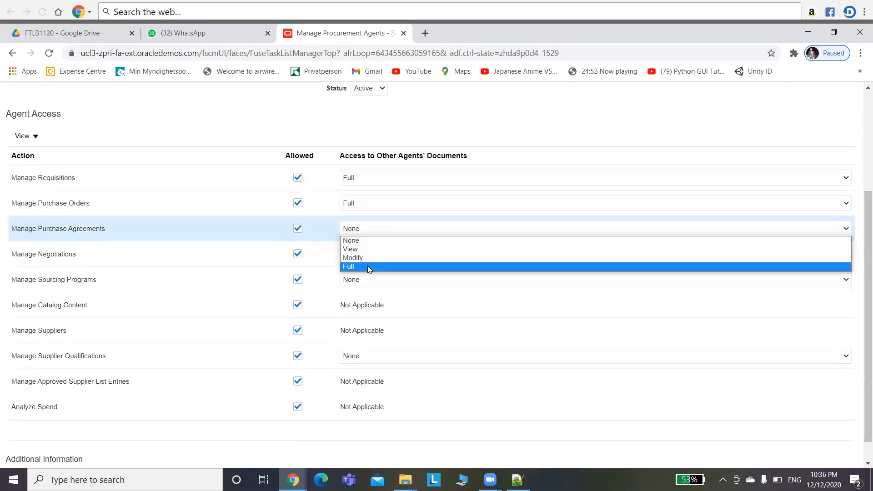
click(368, 267)
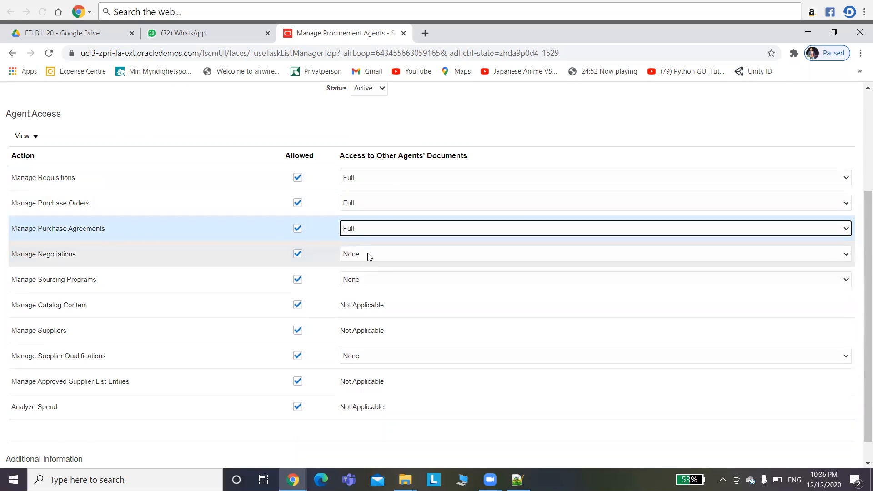
- Set access to other agents' documents to Full for Manage Negotiations, Manage Sourcing Programs and Manage Supplier Qualifications
click(367, 253)
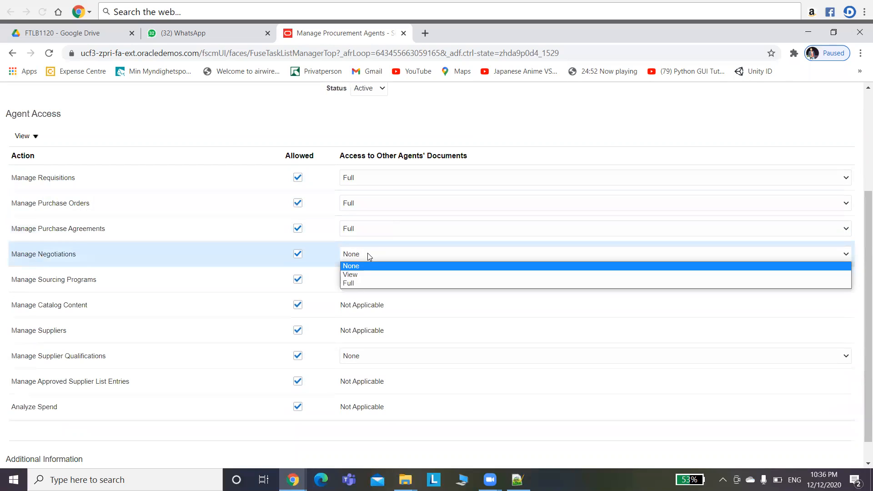
click(364, 287)
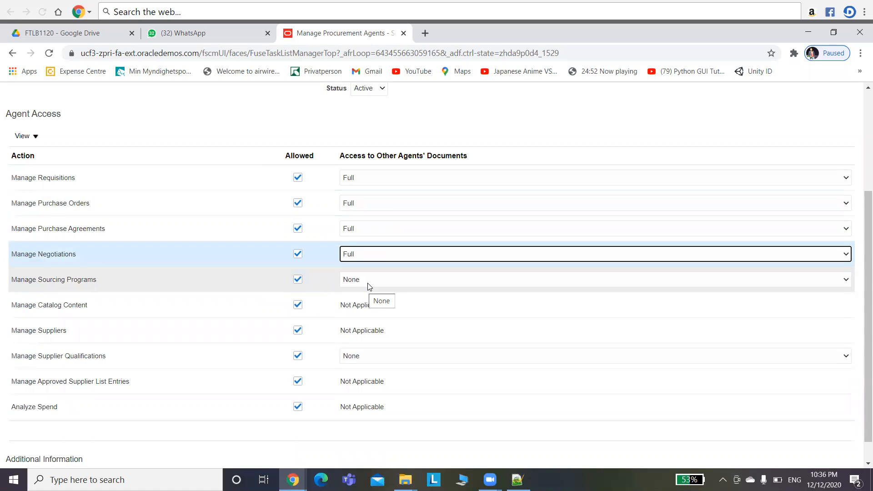
click(368, 283)
click(365, 308)
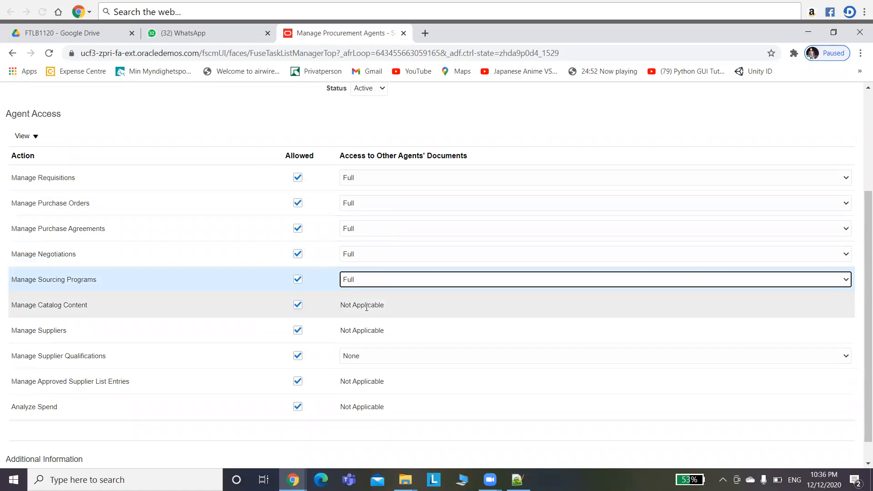
click(366, 306)
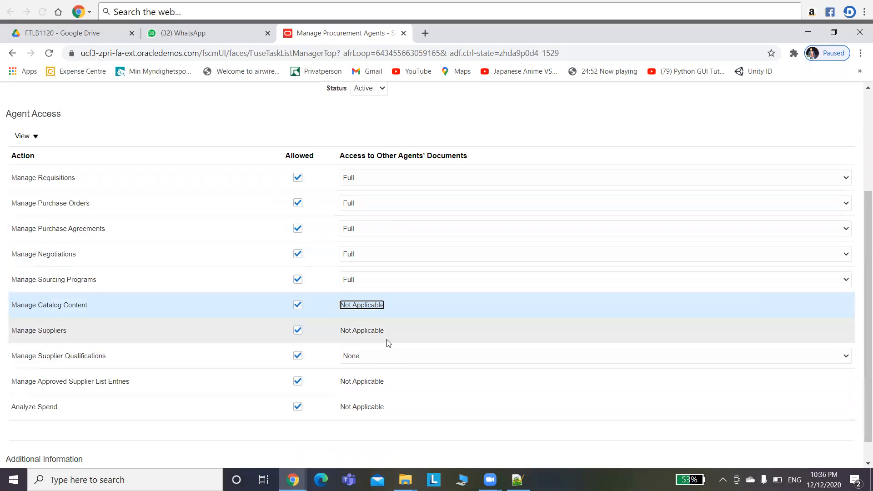
click(384, 360)
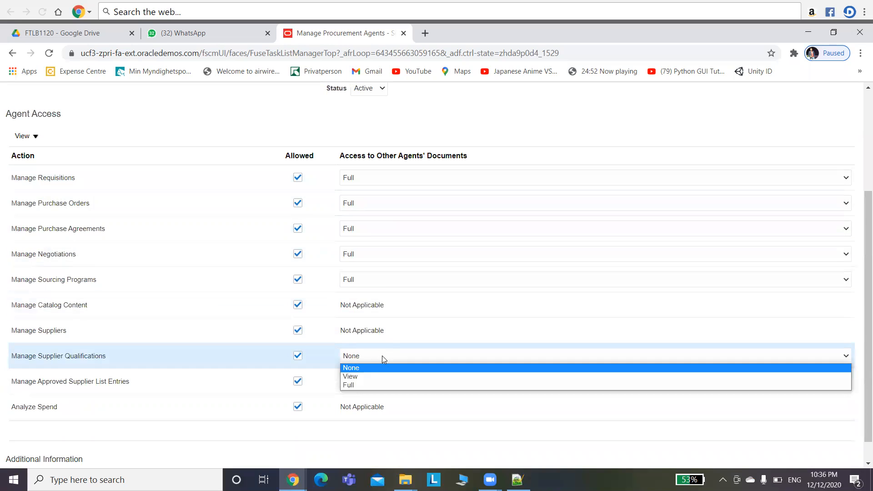
click(377, 387)
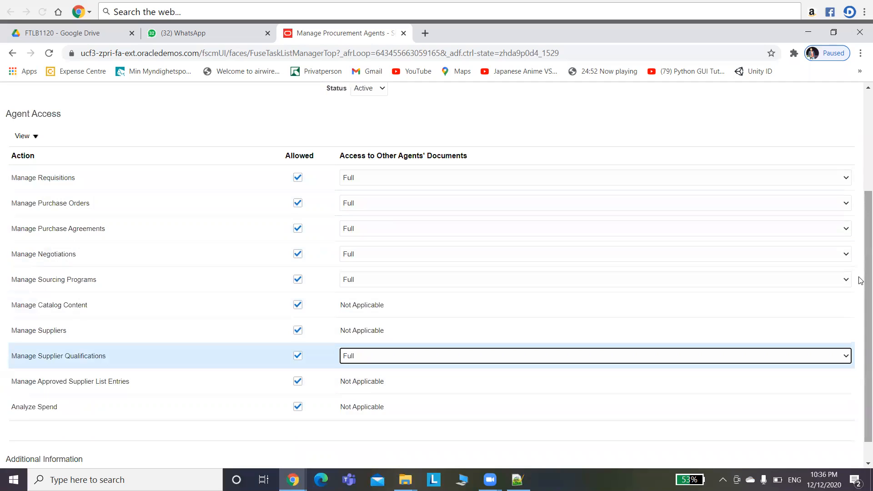
- Save and close the new procurement agent, acknowledge the confirmation and finish the Manage Procurement Agents task
scroll(859, 273, down, 1)
scroll(861, 265, up, 5)
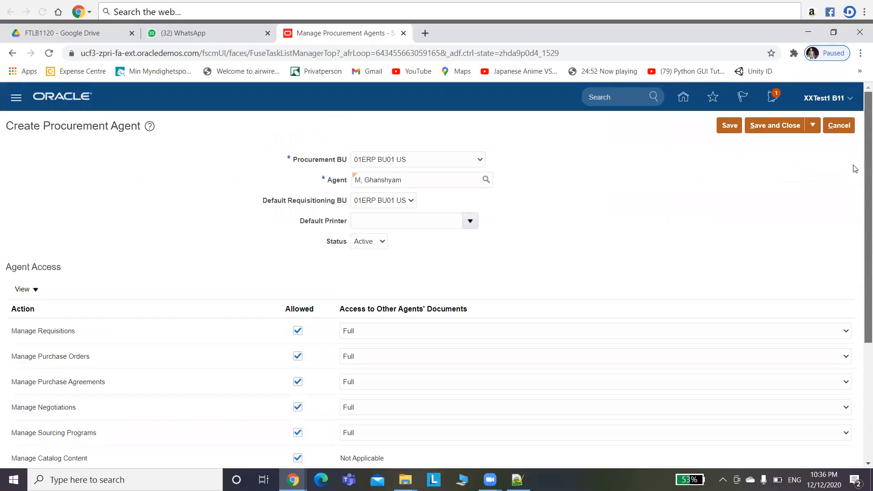
click(771, 132)
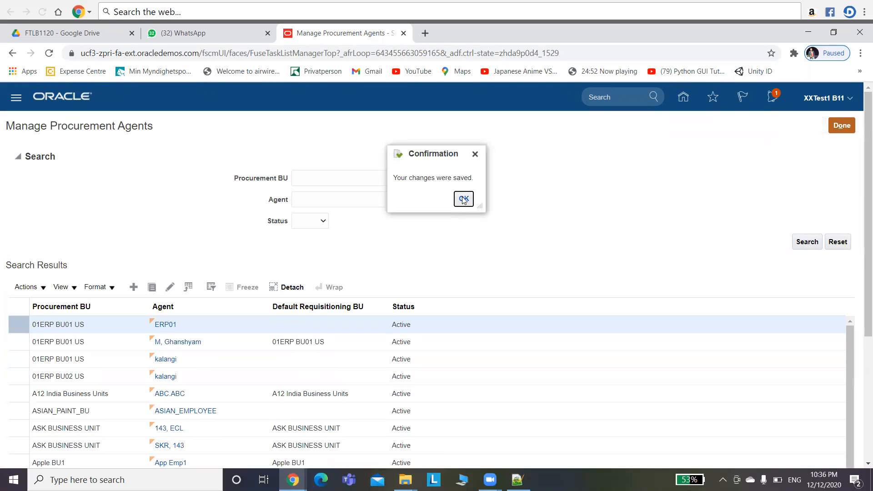
click(463, 199)
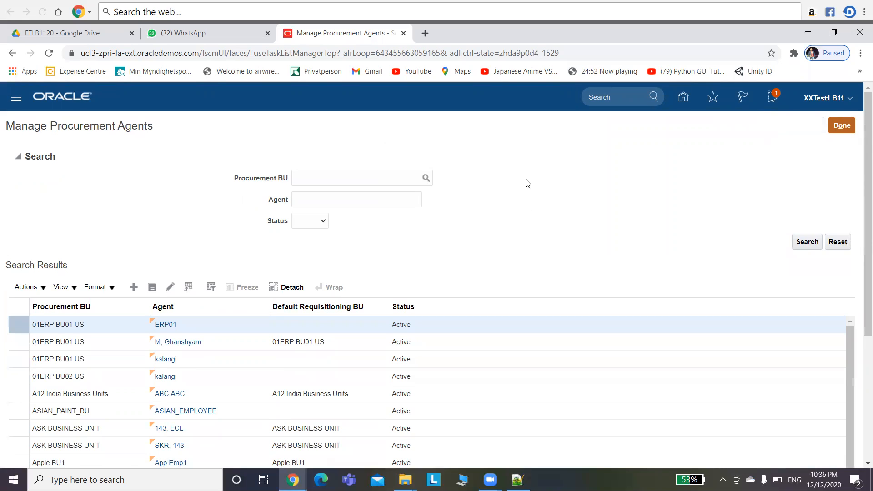
click(836, 131)
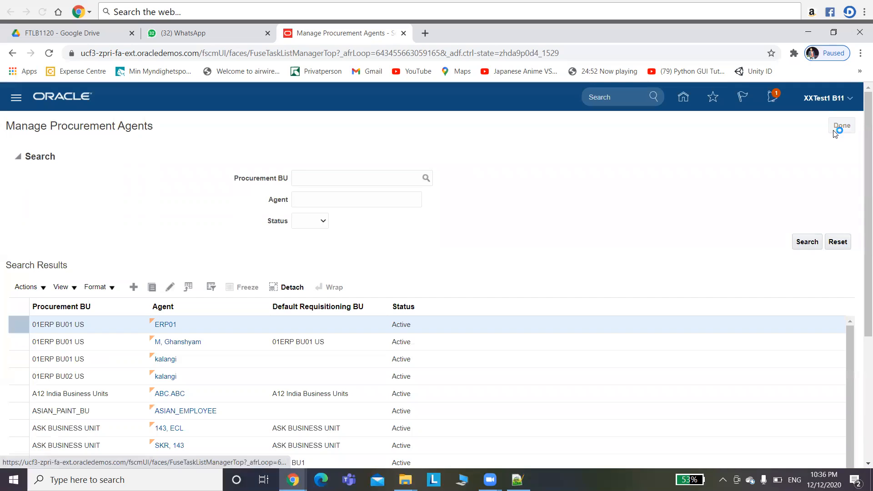
click(844, 132)
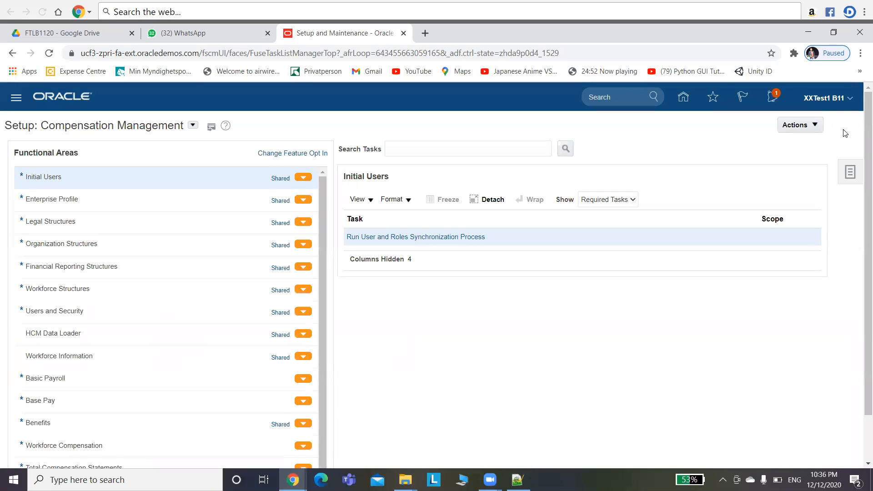
- Sign out of the current administrator session
click(848, 104)
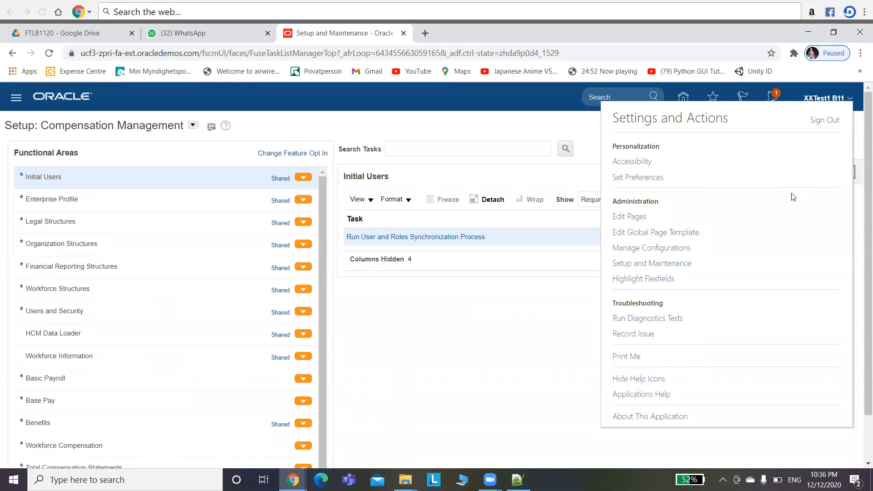
click(821, 122)
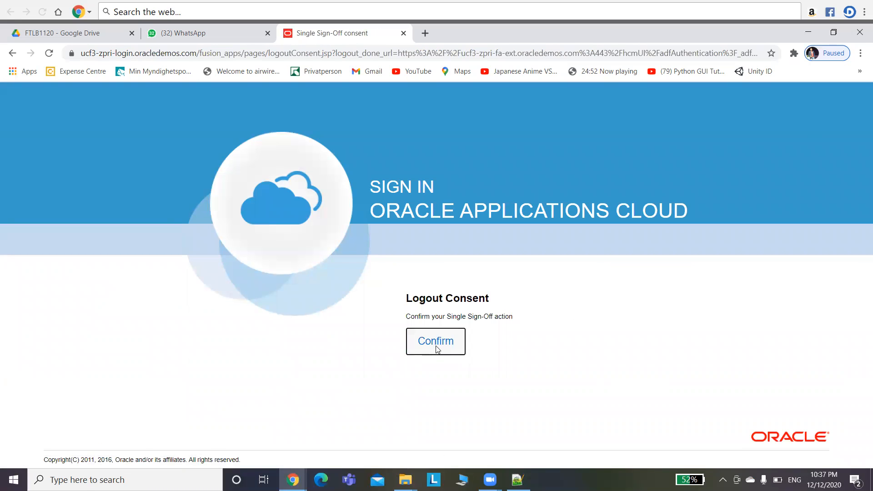
click(436, 348)
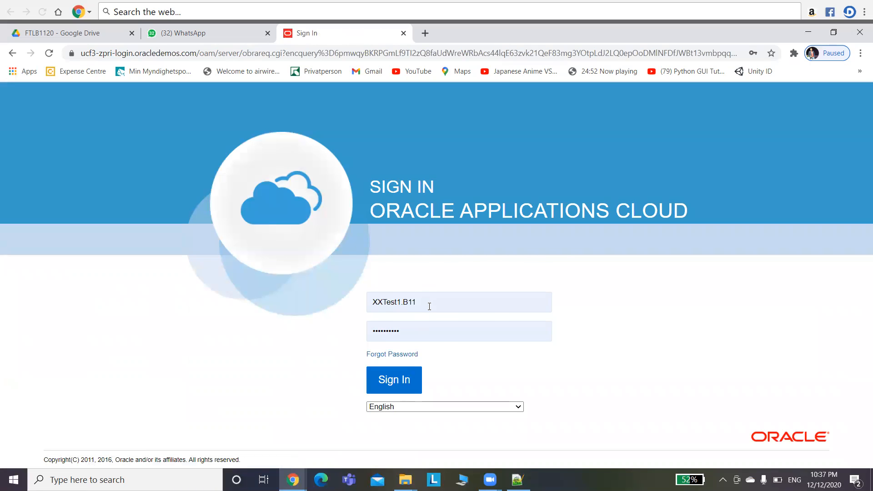
- Enter the new employee's user name on the sign-in page
click(429, 306)
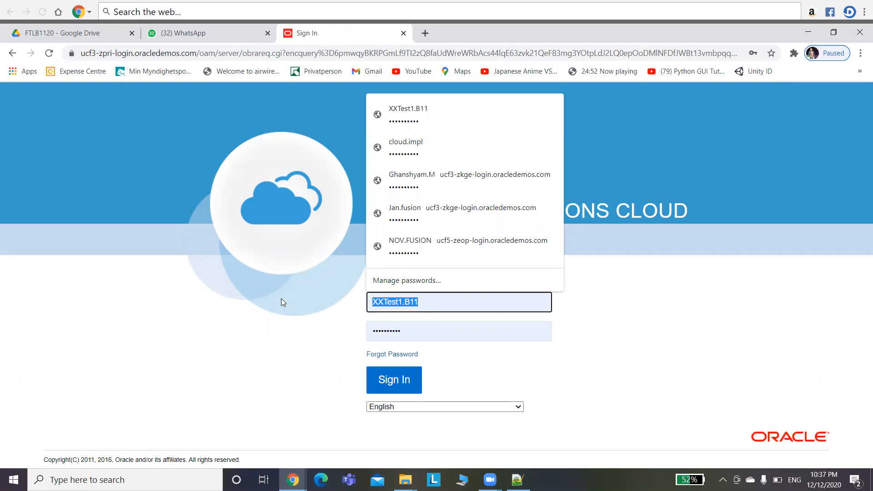
text(Ghan)
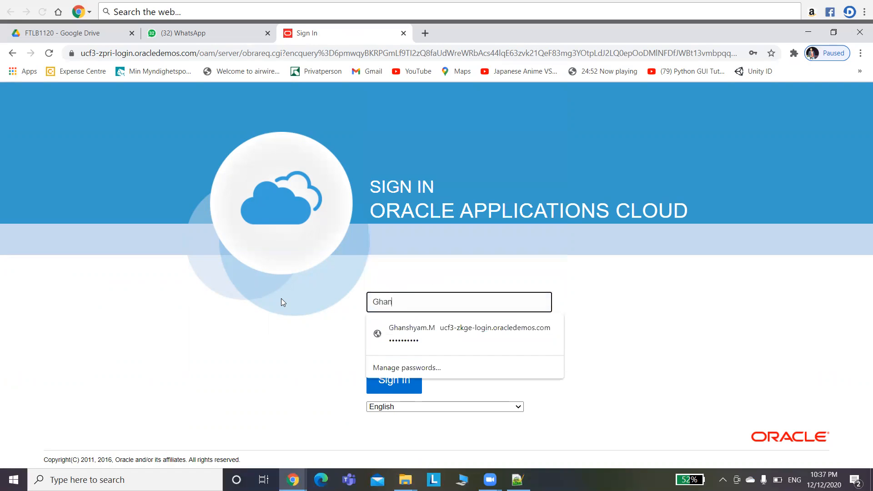
text(shyam.M)
key(Down)
key(Return)
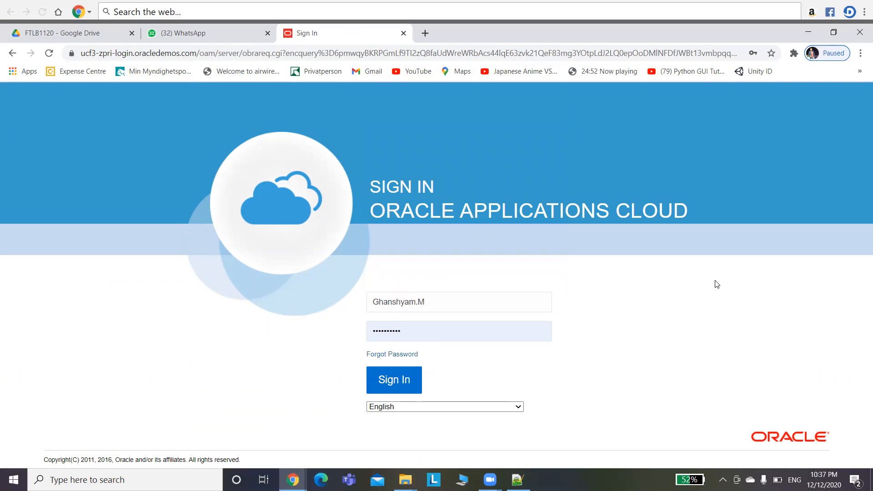
- Enter the new employee's password, sign in, and decline saving the password in the browser
click(430, 332)
click(294, 344)
click(436, 324)
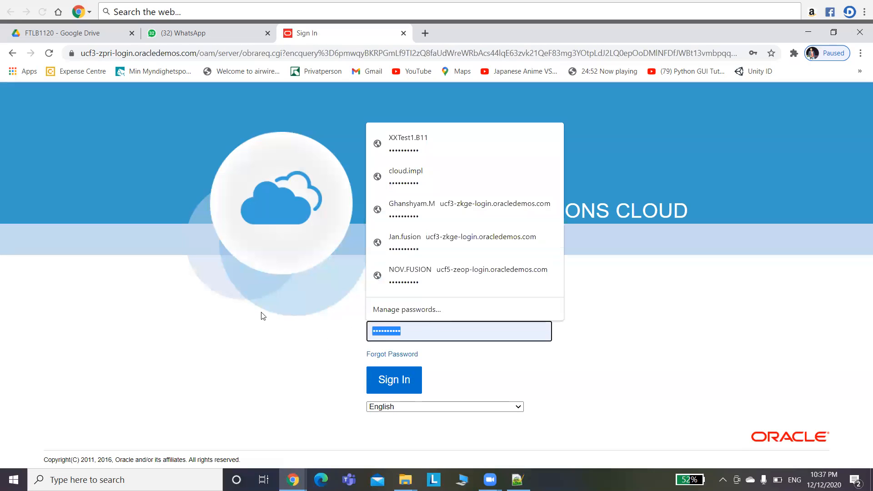
key(BackSpace)
text(*****)
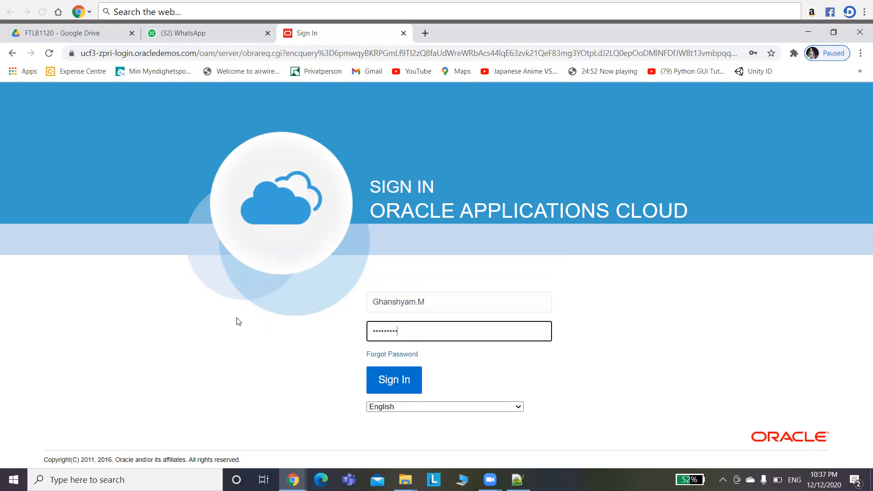
text(*****)
click(394, 380)
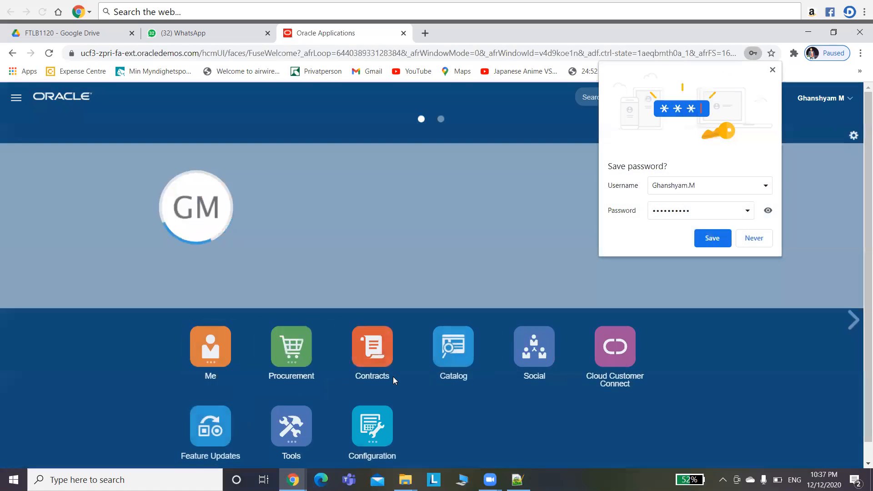
click(754, 238)
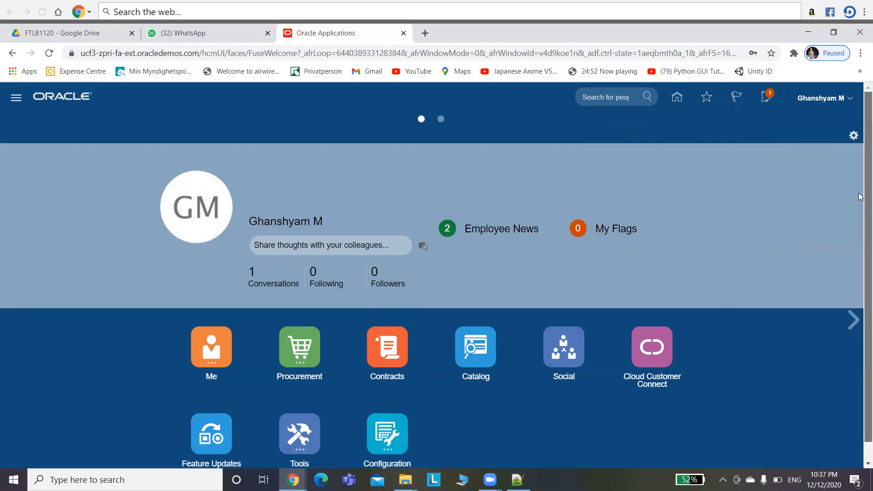
- Open Purchase Orders under Procurement and start creating a new order
scroll(859, 272, down, 1)
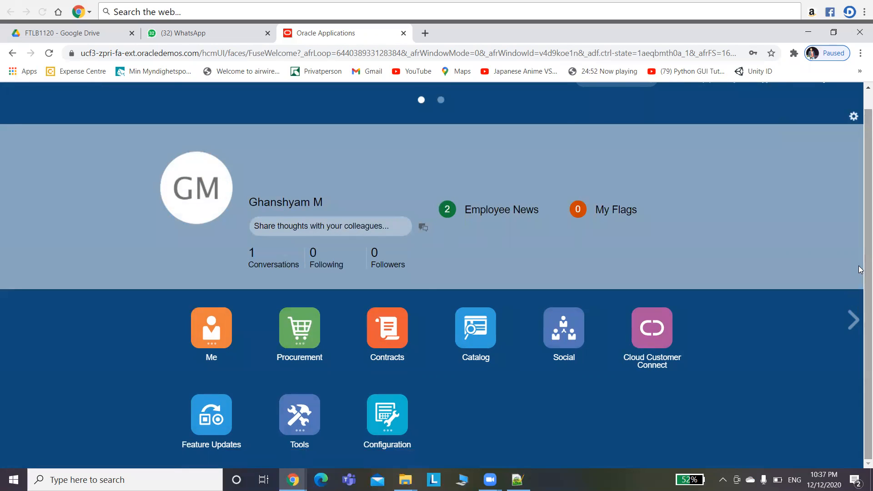
click(304, 330)
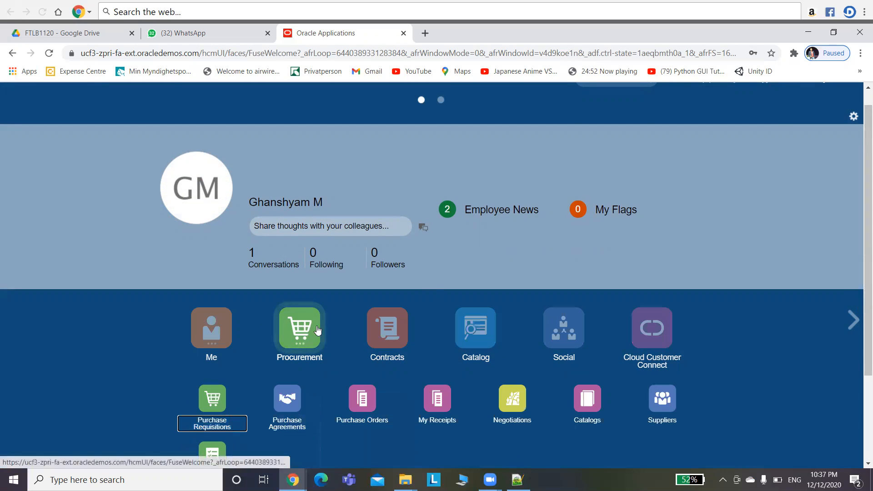
click(363, 406)
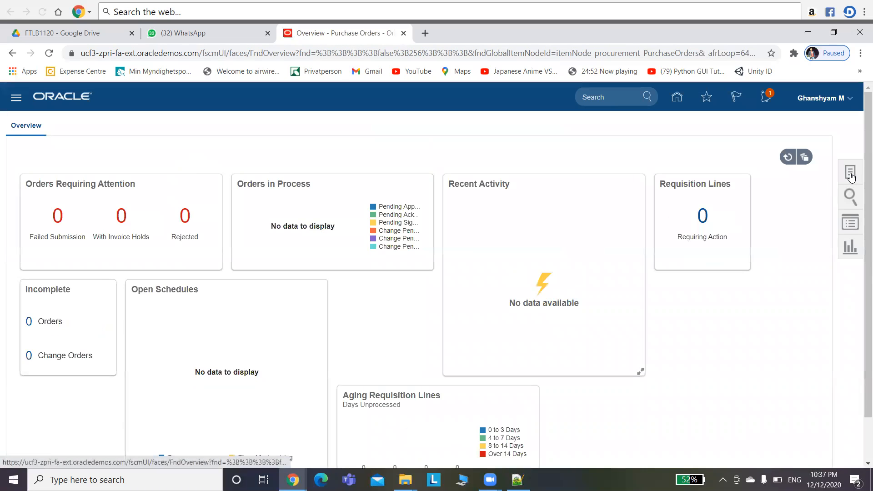
click(850, 174)
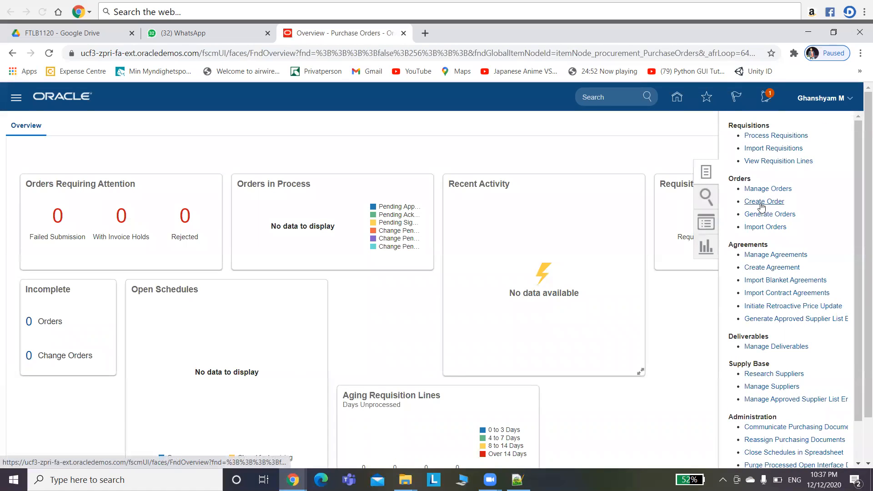
click(760, 203)
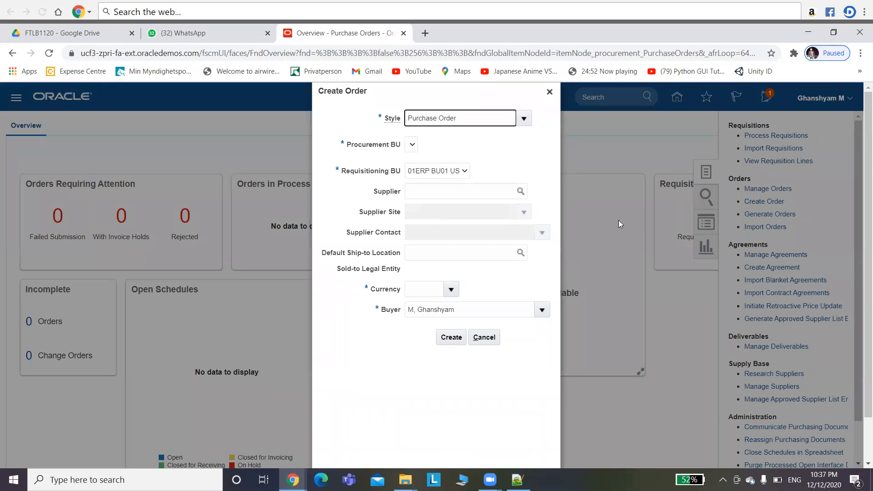
- Set the order's currency to USD and try to choose a Procurement BU
click(411, 146)
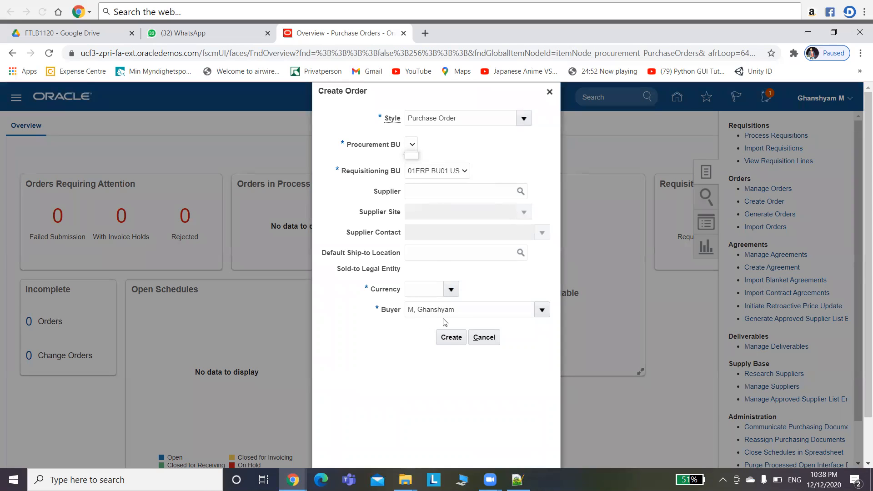
click(451, 289)
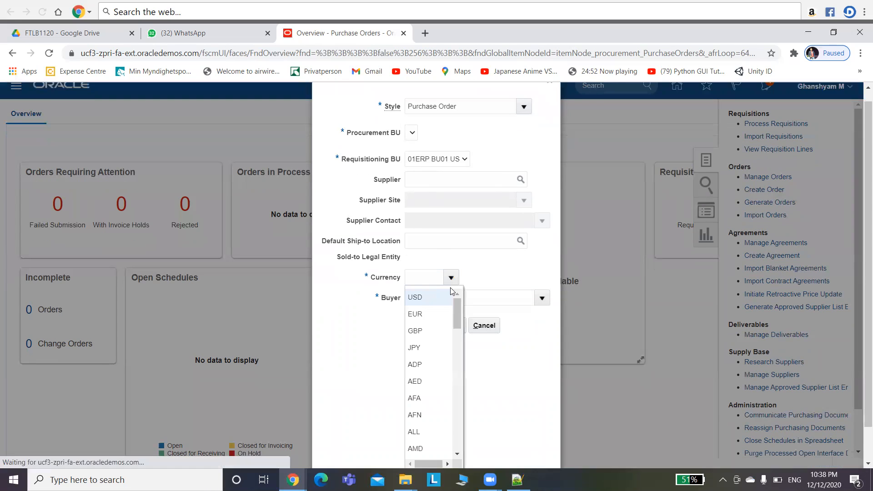
click(423, 300)
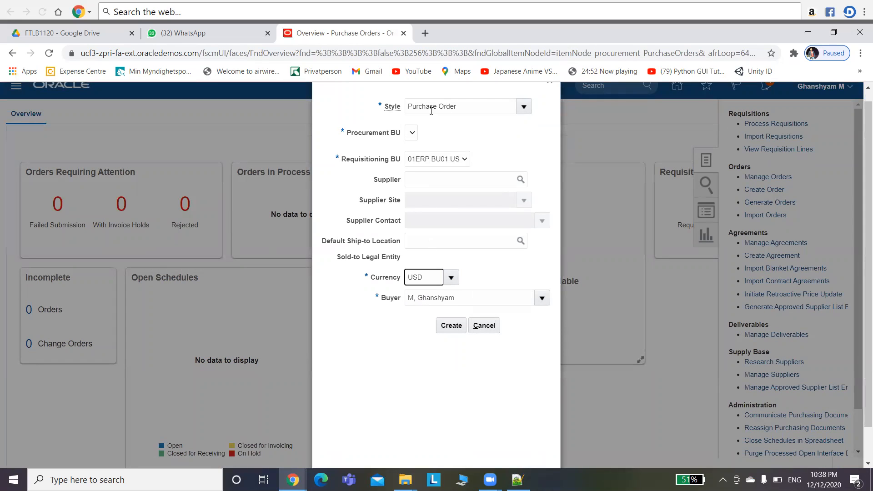
click(415, 138)
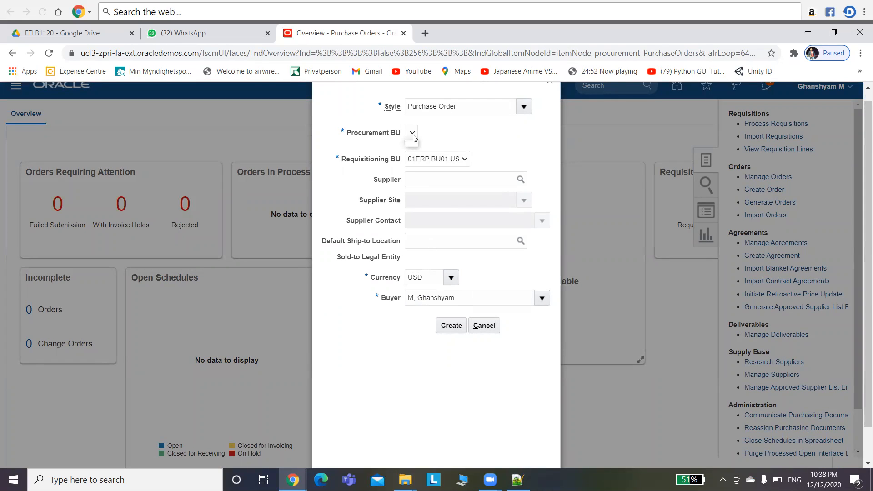
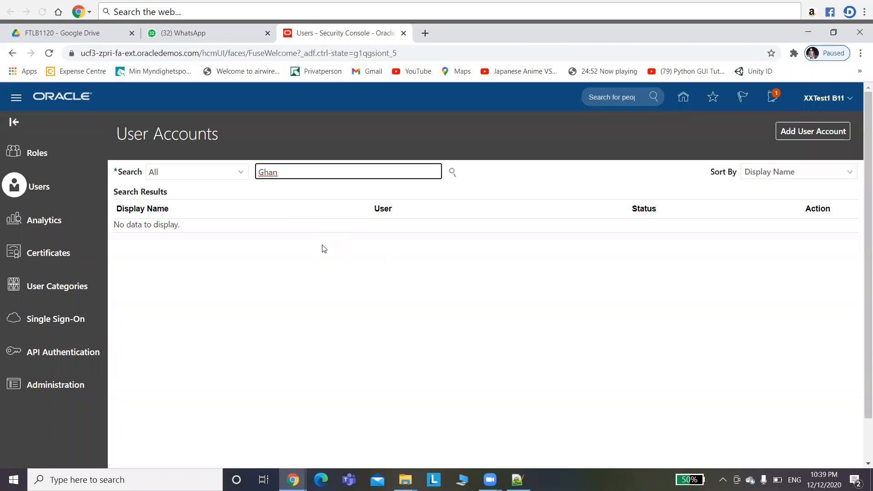
click(452, 172)
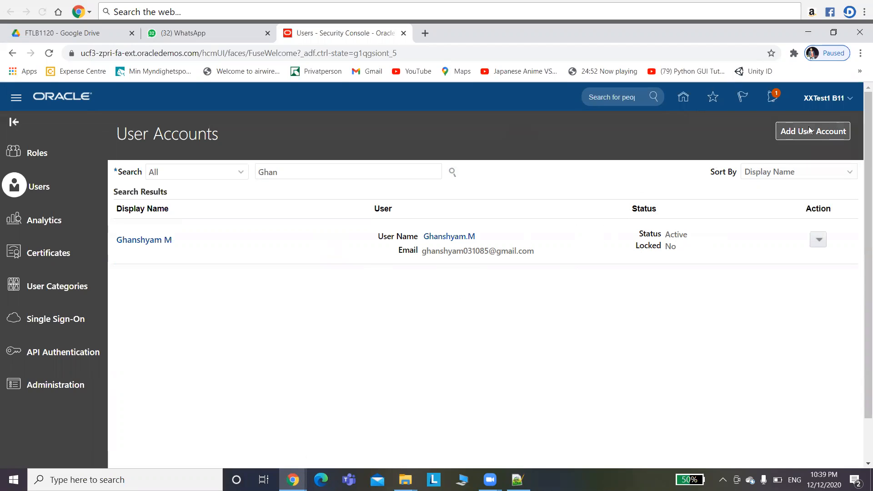
click(447, 239)
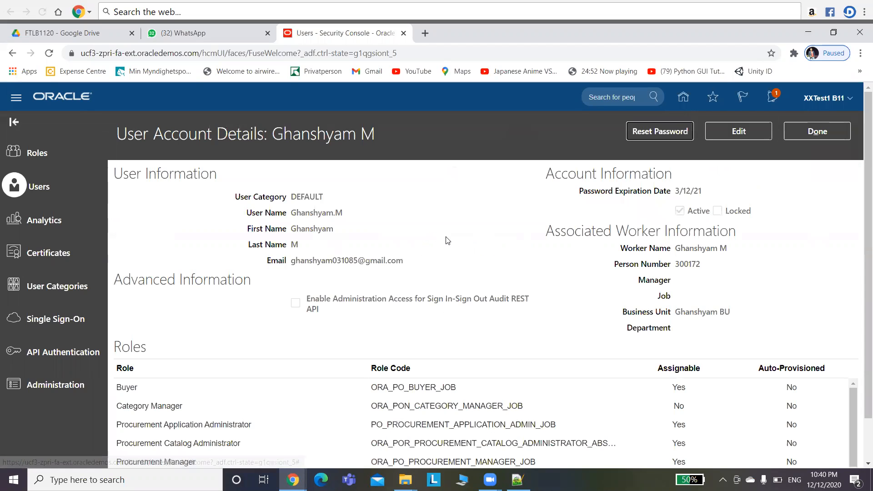
scroll(859, 273, down, 1)
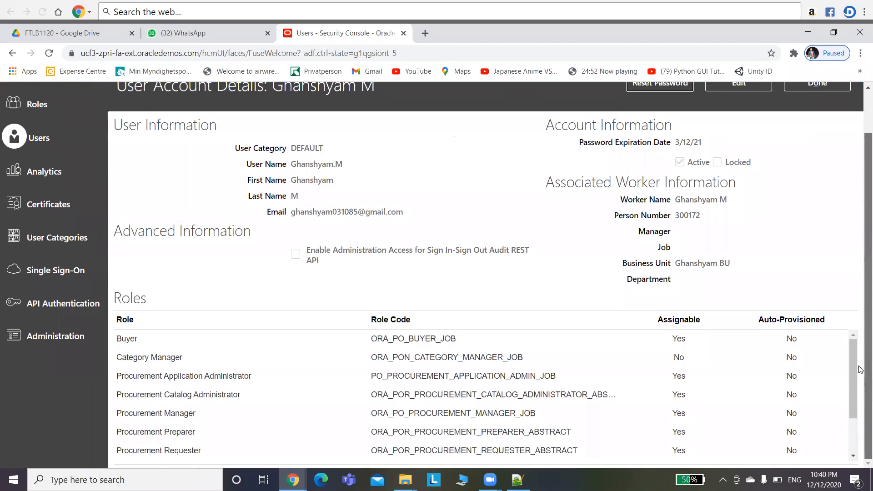
drag(857, 364, 845, 347)
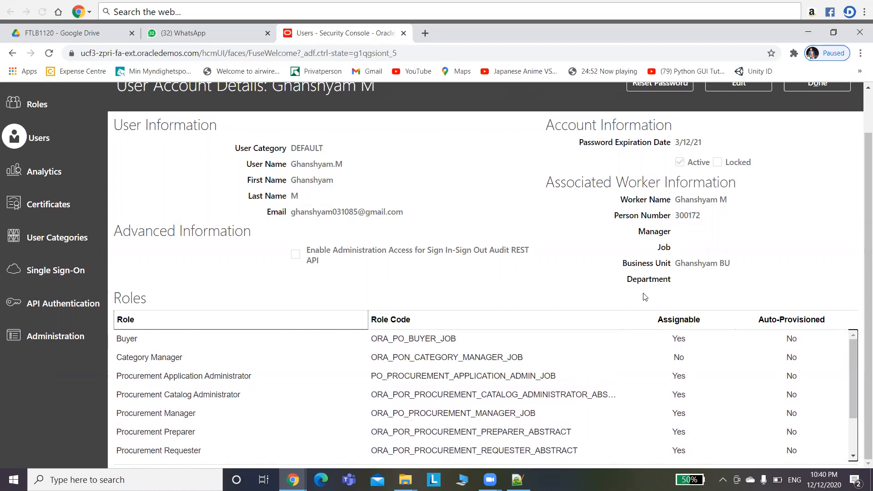
scroll(860, 169, up, 1)
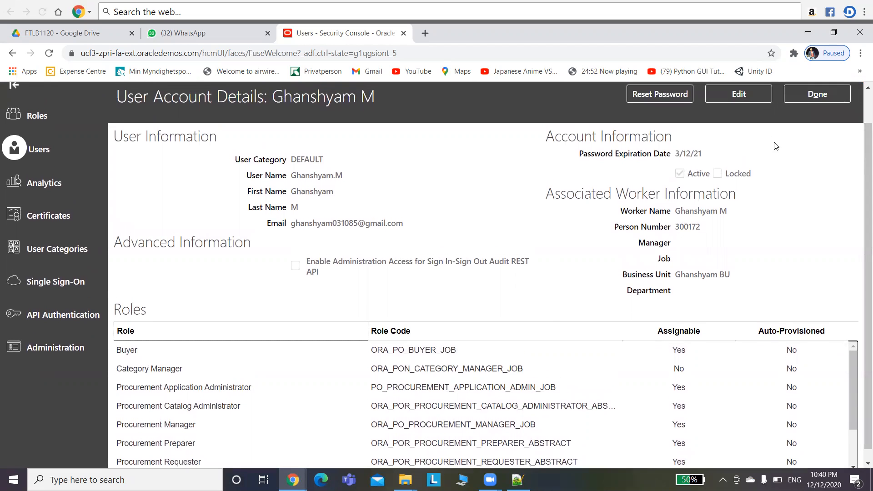
- Edit the account and add the Employee role membership
click(739, 96)
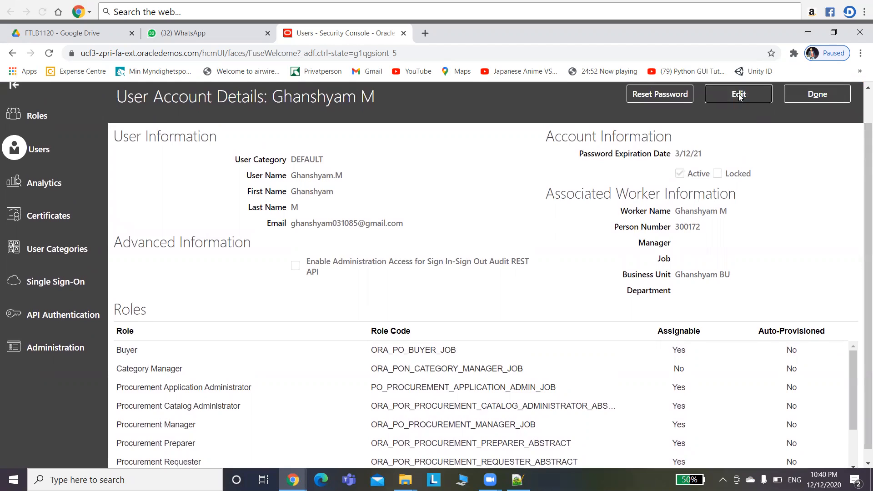
click(728, 412)
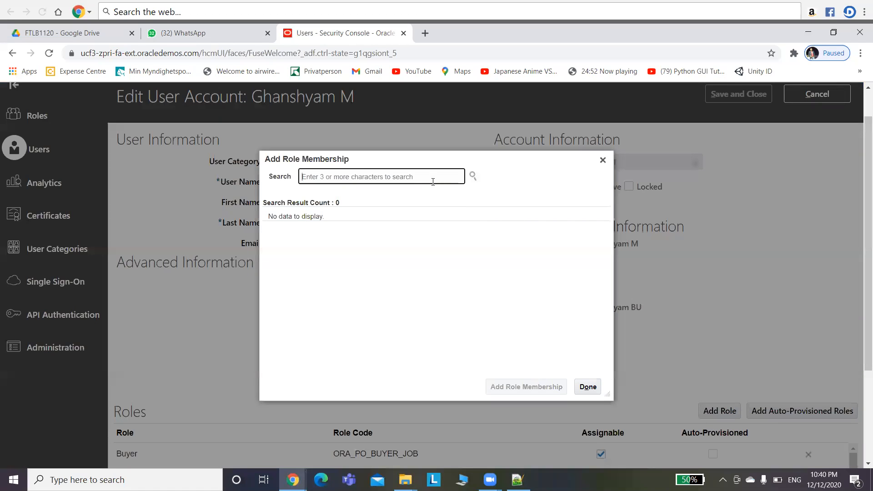
text(Emplo)
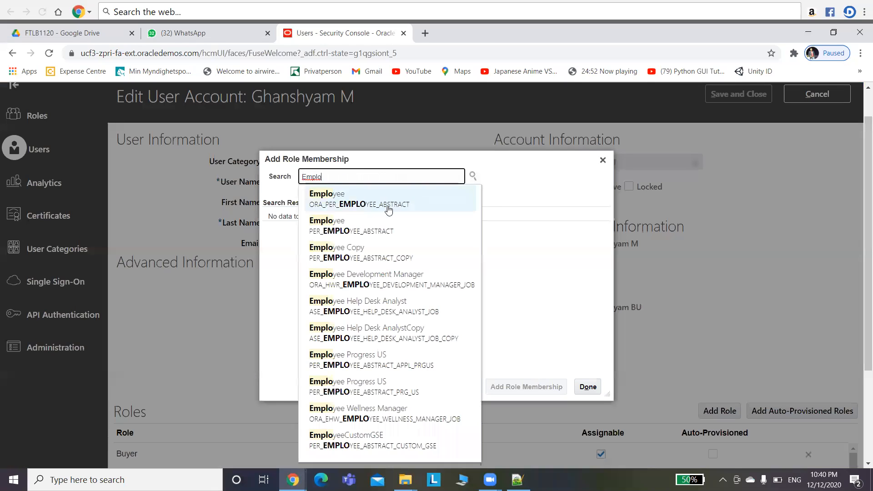
click(361, 200)
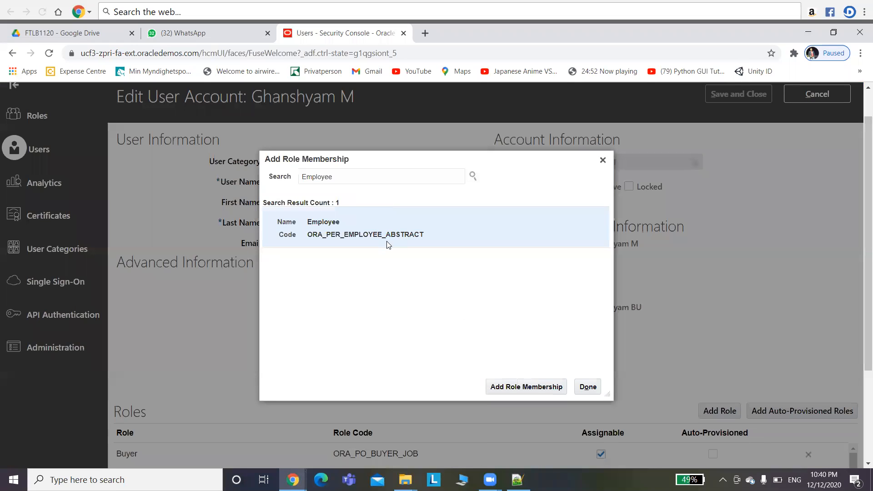
drag(386, 230, 523, 388)
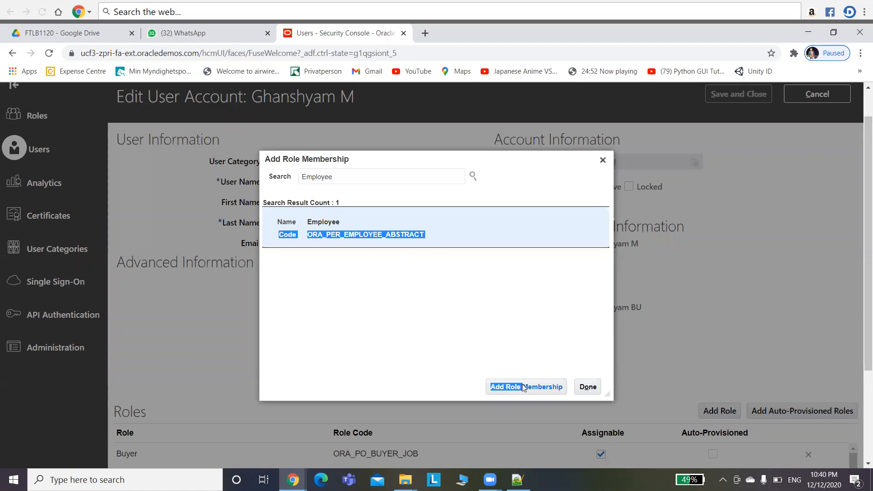
click(523, 387)
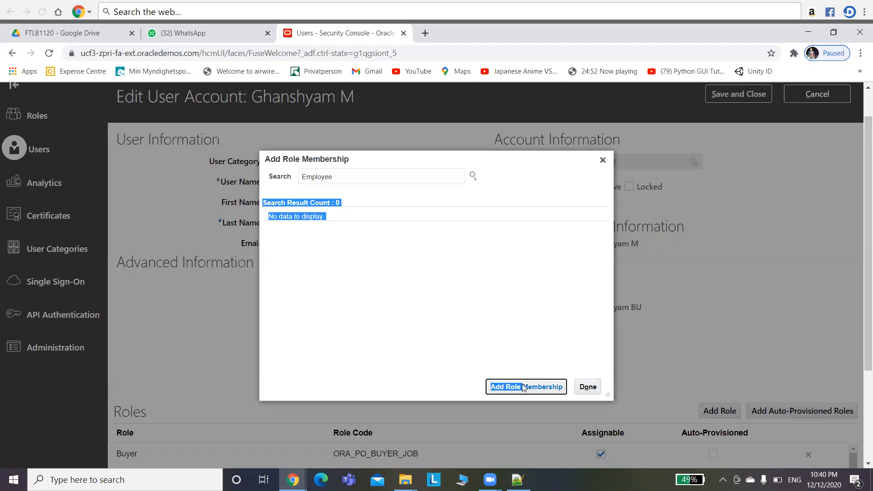
- Add the Application Implementation Manager role membership to the account
double_click(348, 173)
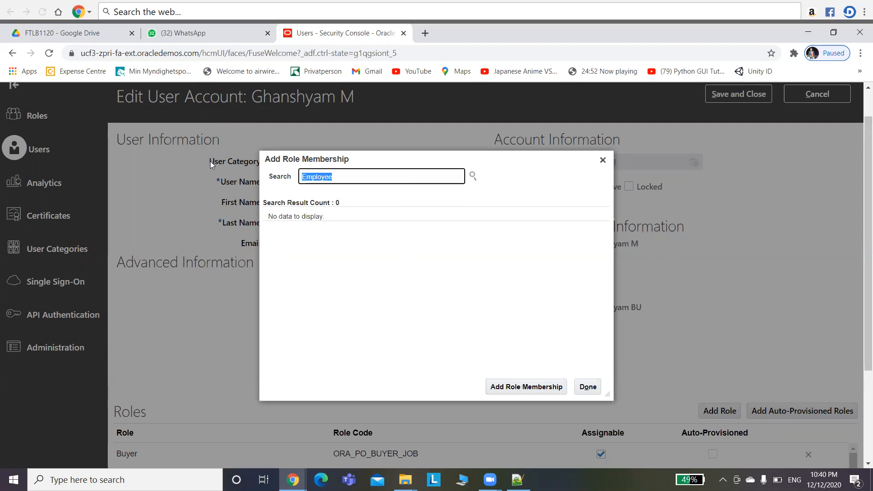
text(Appli)
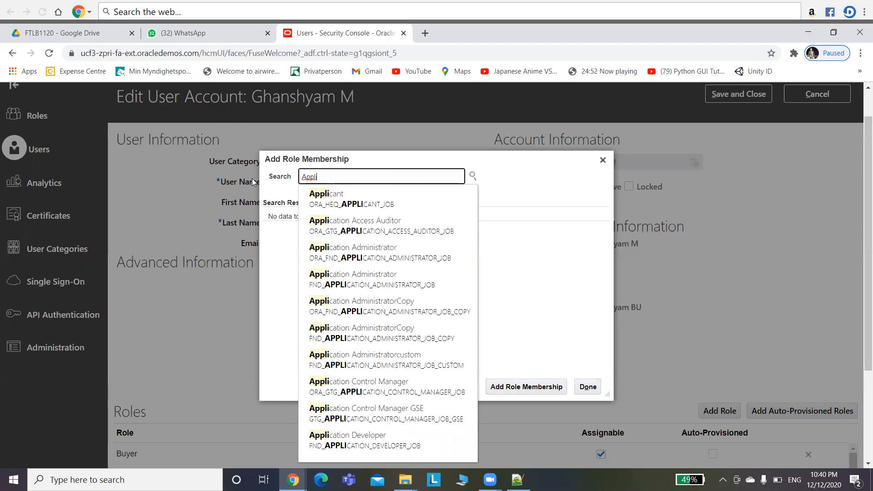
text(cation Im)
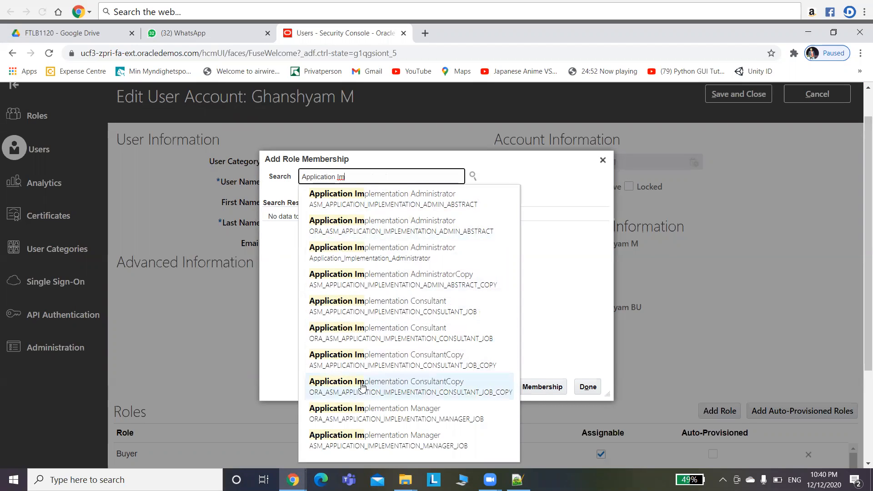
click(380, 403)
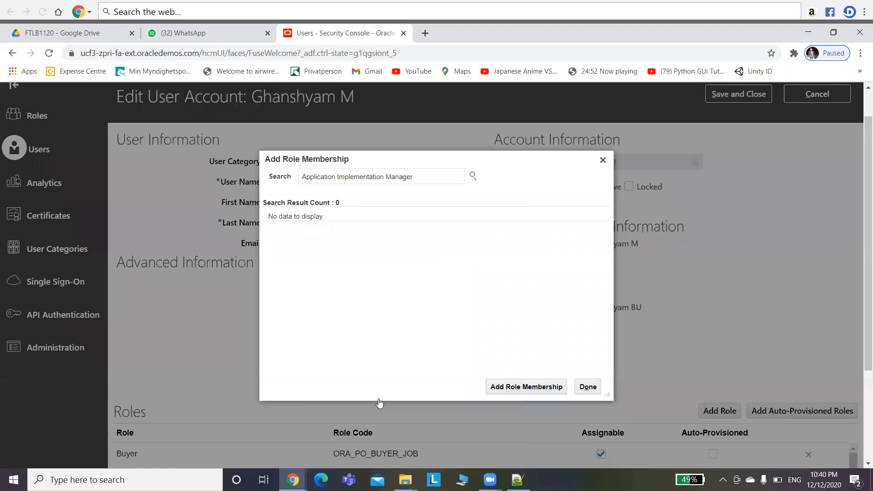
click(526, 386)
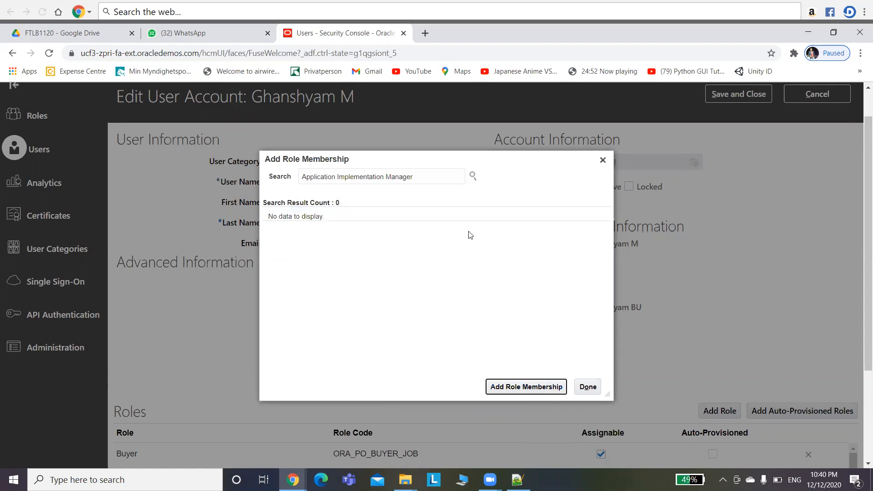
- Add the Application Implementation Consultant role membership to the account
click(429, 178)
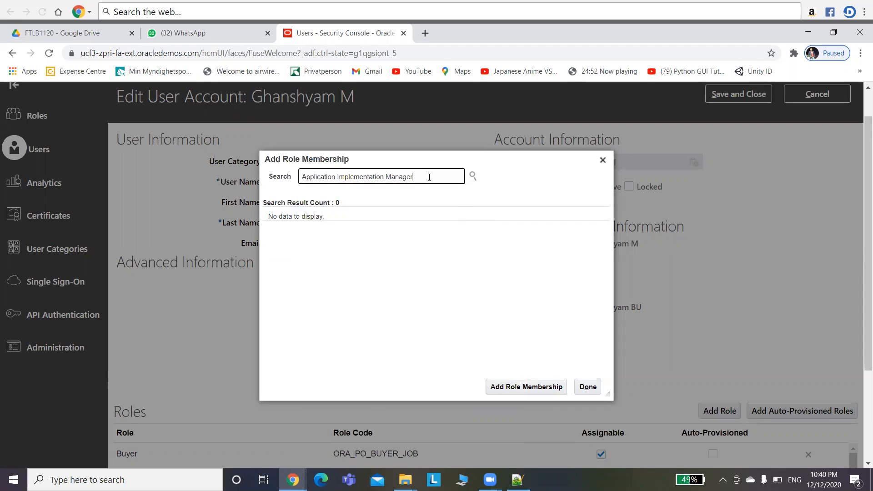
key(BackSpace)
key(BackSpace)
key(BackSpace)
key(BackSpace)
key(BackSpace)
key(BackSpace)
text(Co)
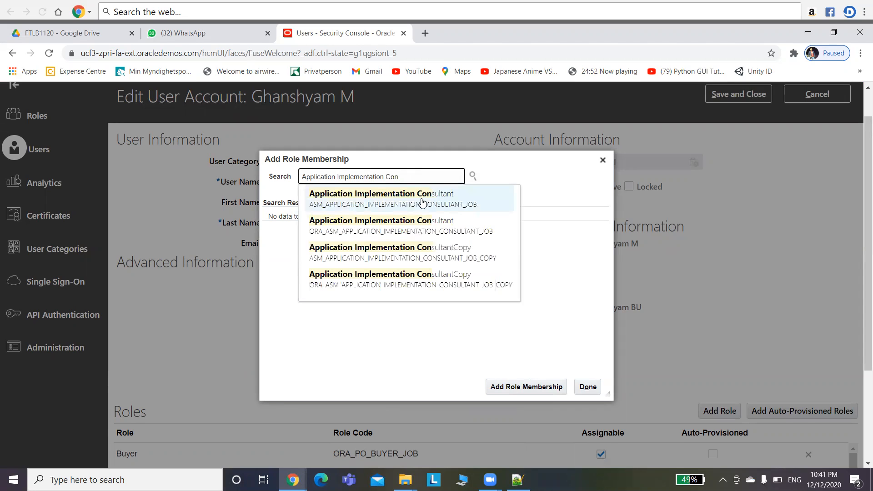
click(413, 236)
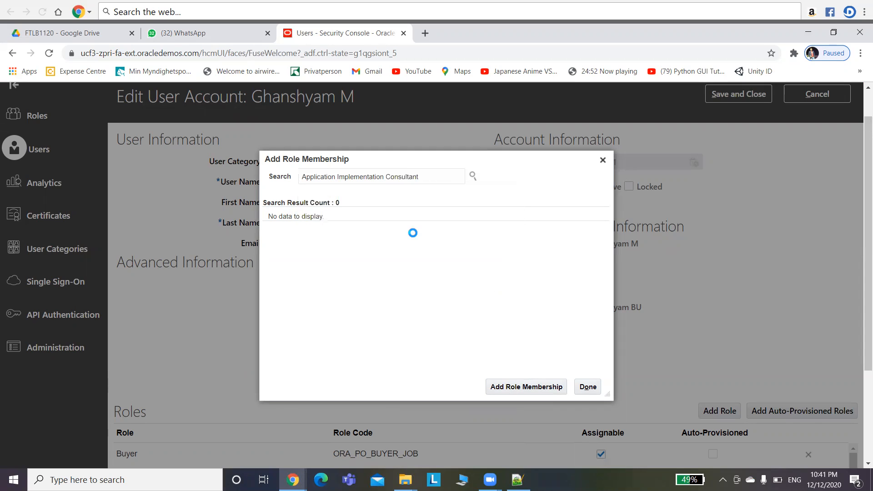
click(429, 226)
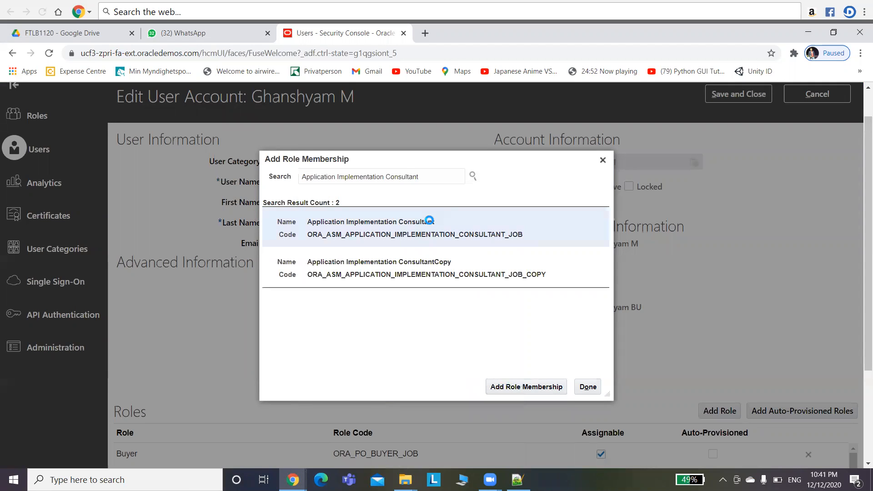
click(528, 386)
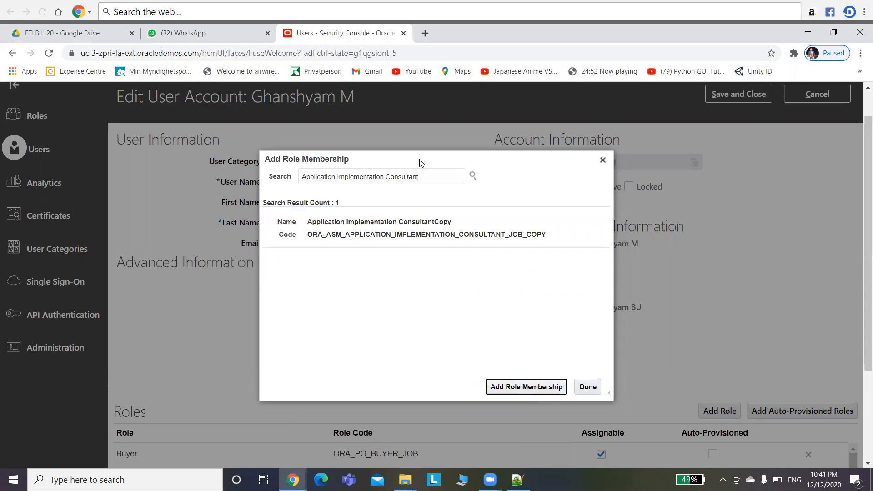
- Add the IT Security Manager role membership to the account
drag(432, 172, 121, 149)
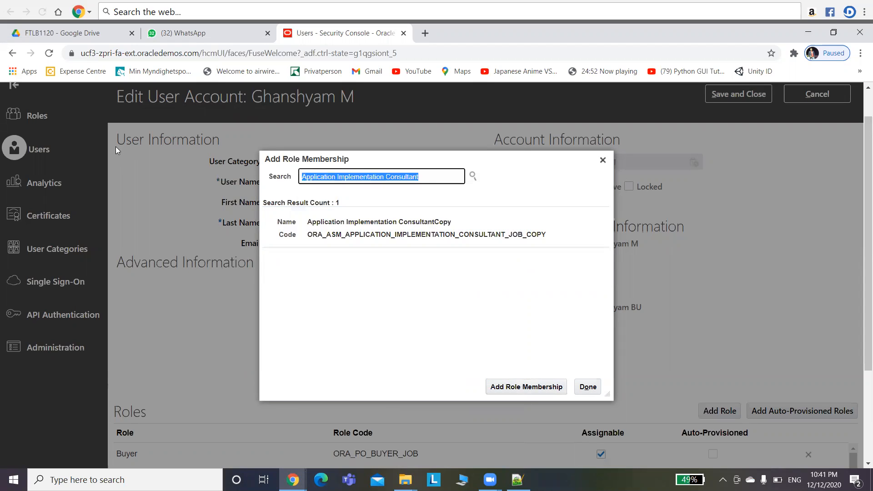
key(BackSpace)
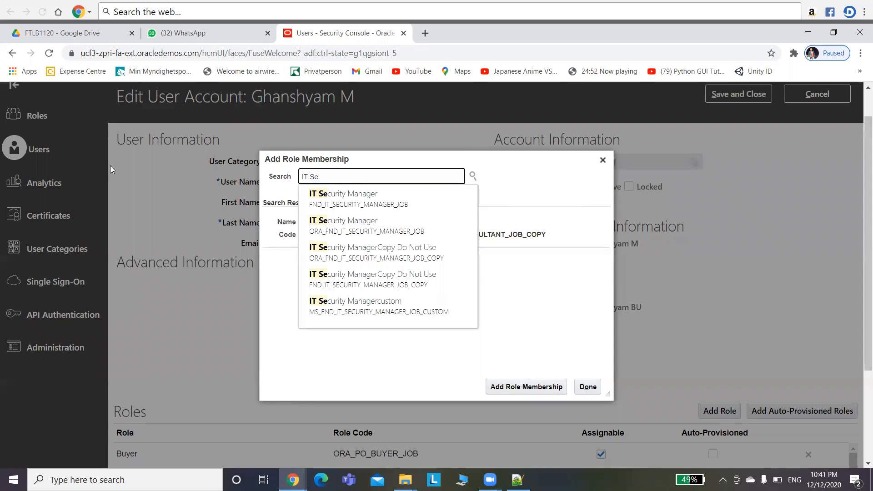
click(336, 239)
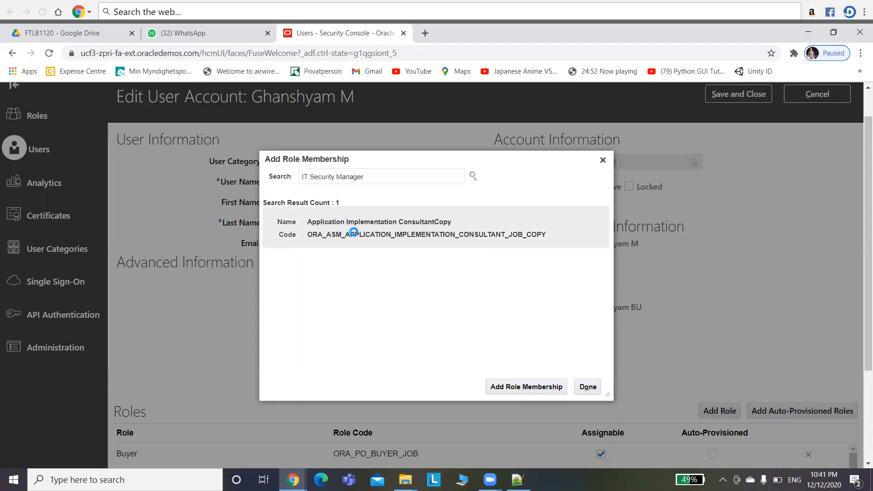
click(410, 234)
click(514, 387)
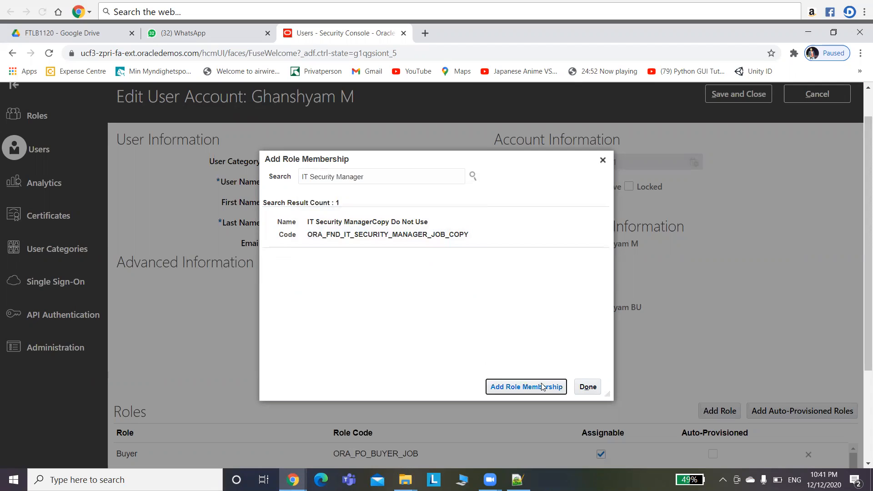
- Close the role dialog, save the user account changes, and leave the account details
click(587, 387)
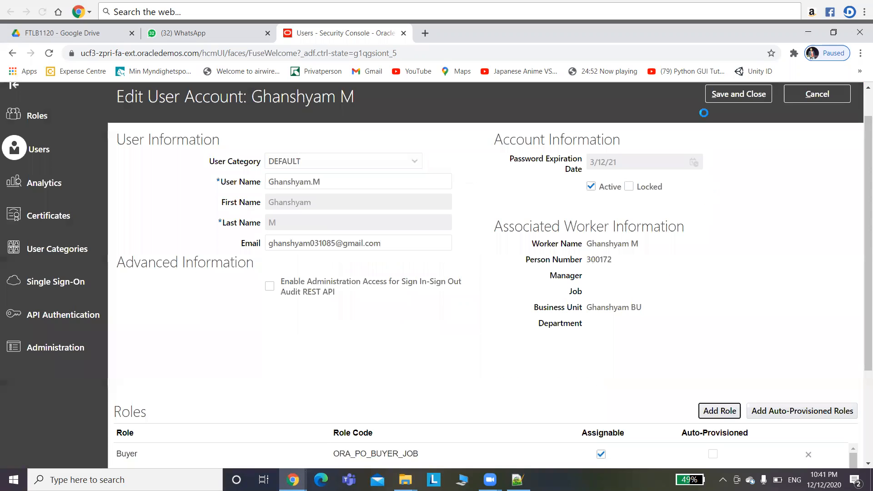
click(721, 96)
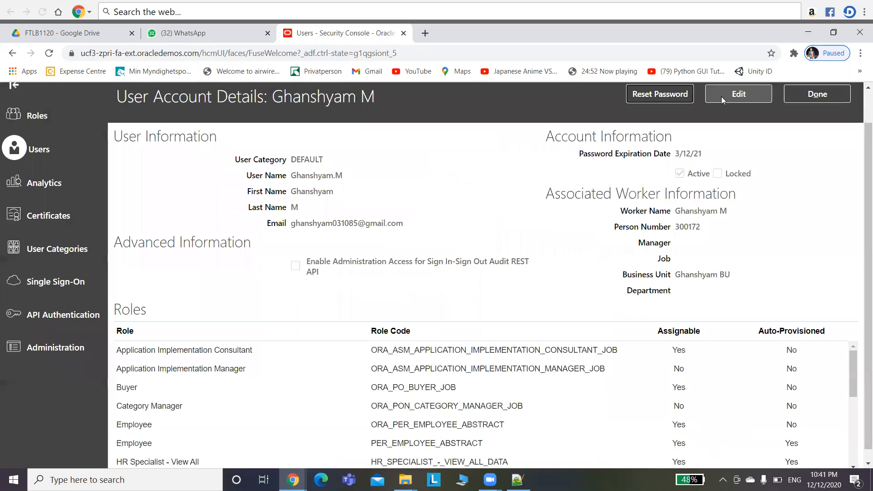
click(820, 99)
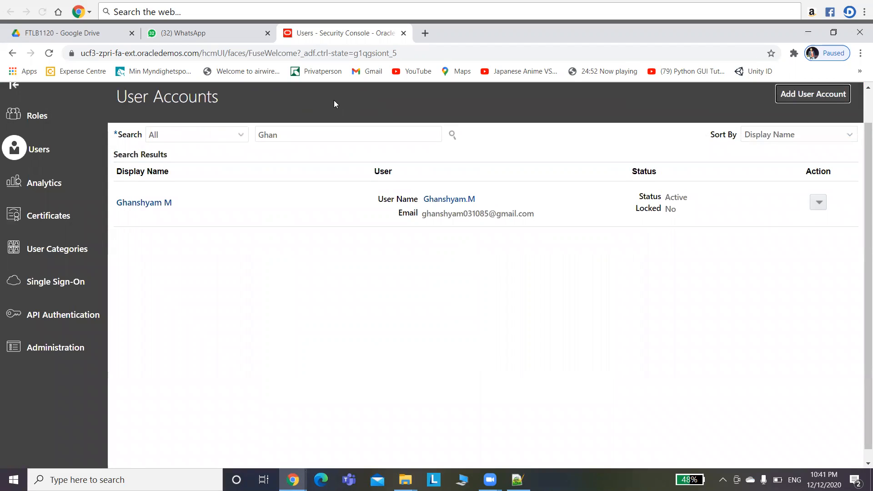
- Open Setup and Maintenance from the settings and actions menu
scroll(859, 94, up, 1)
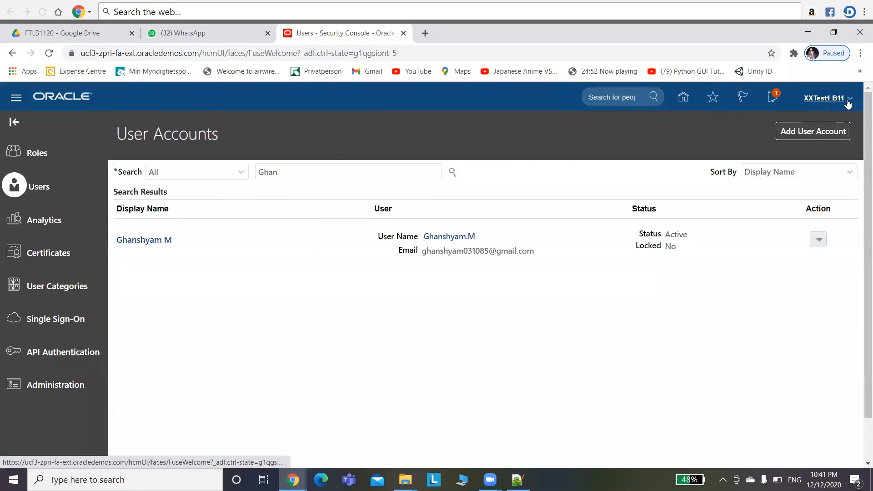
click(848, 104)
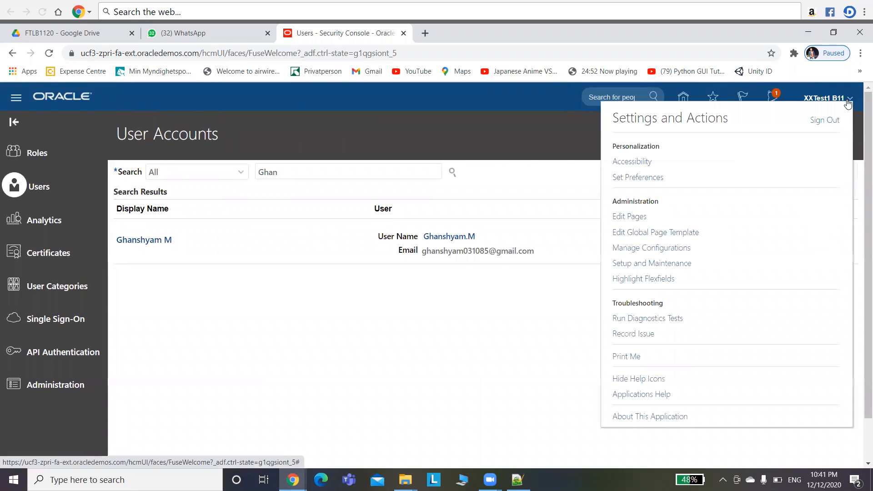
click(648, 265)
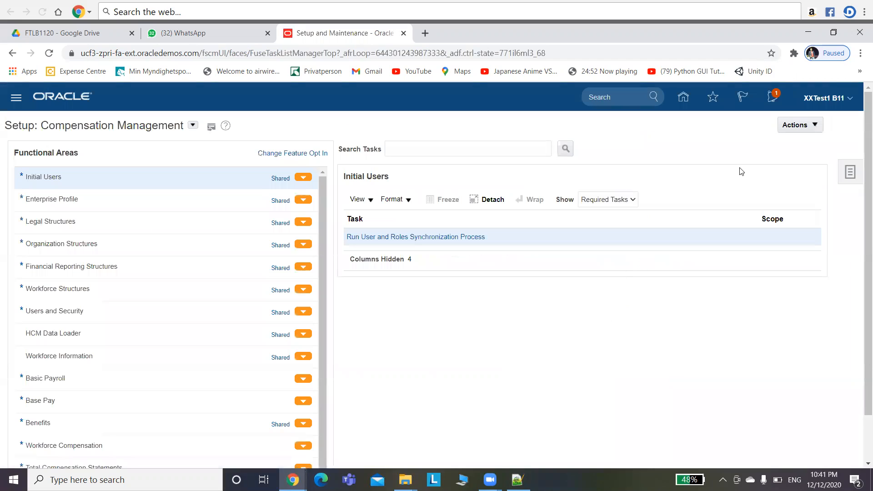
- Search the setup tasks for Man%Data%Acc% and open the Manage Data Access for Users task
click(848, 171)
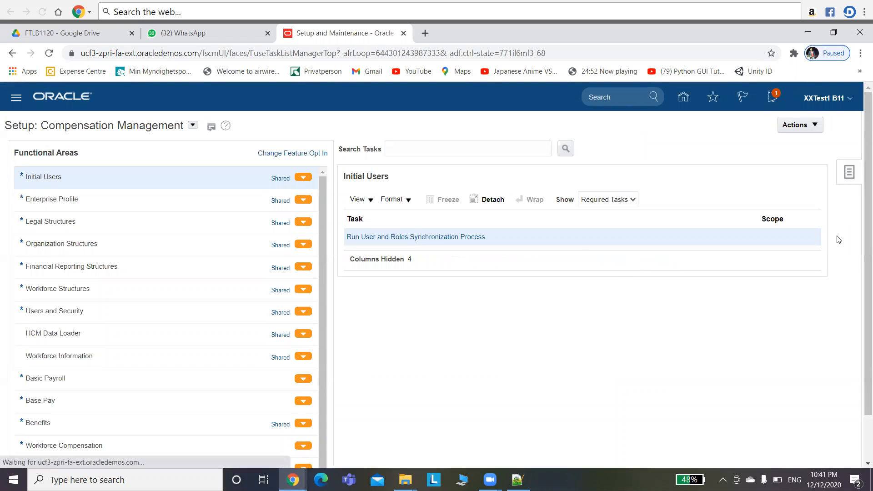
click(752, 200)
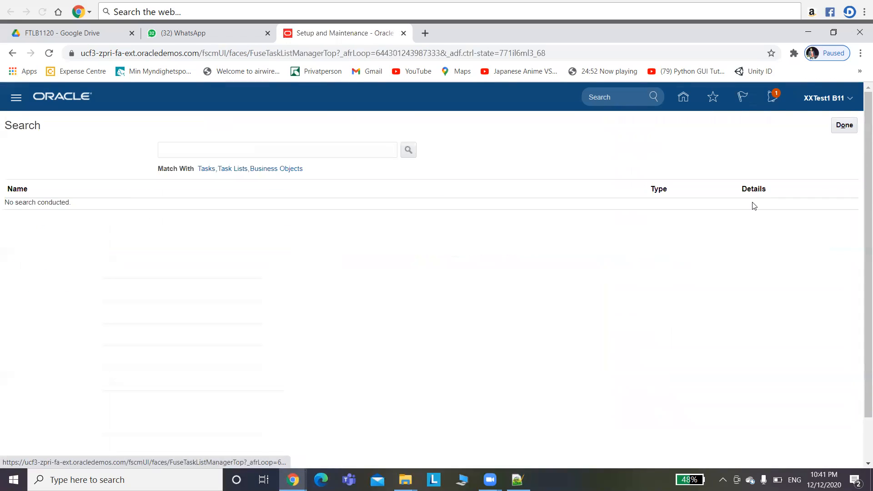
click(191, 148)
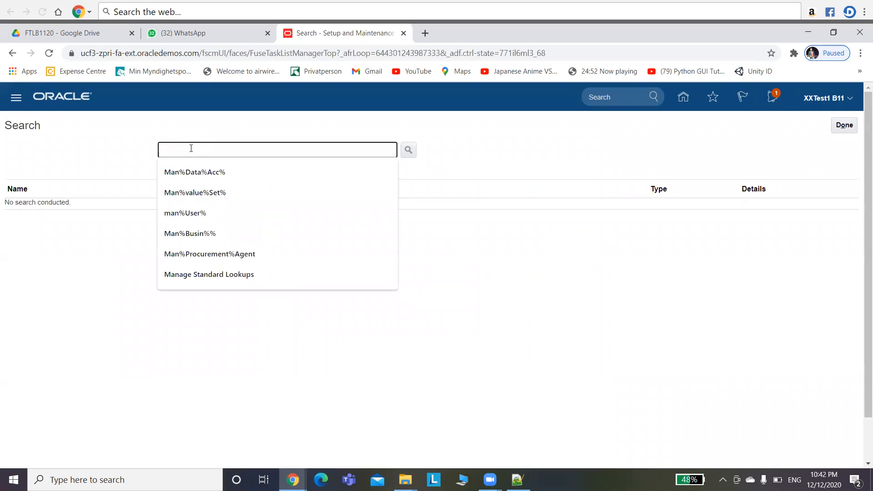
click(200, 172)
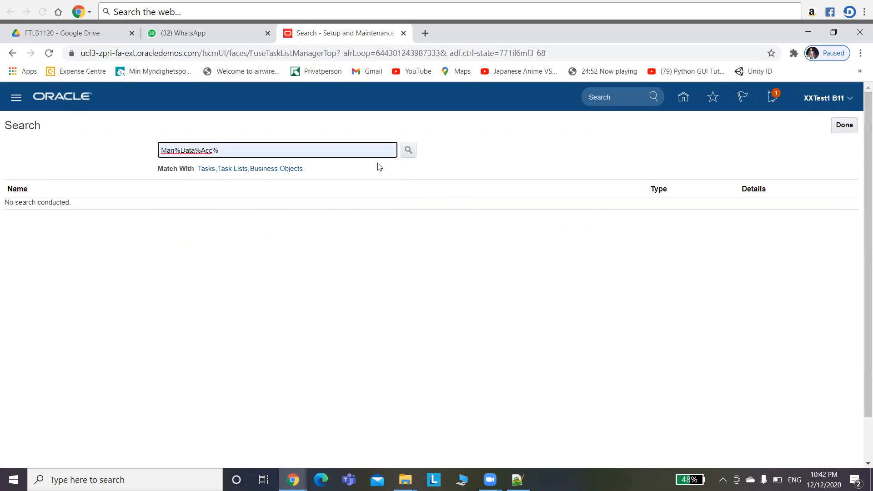
click(412, 154)
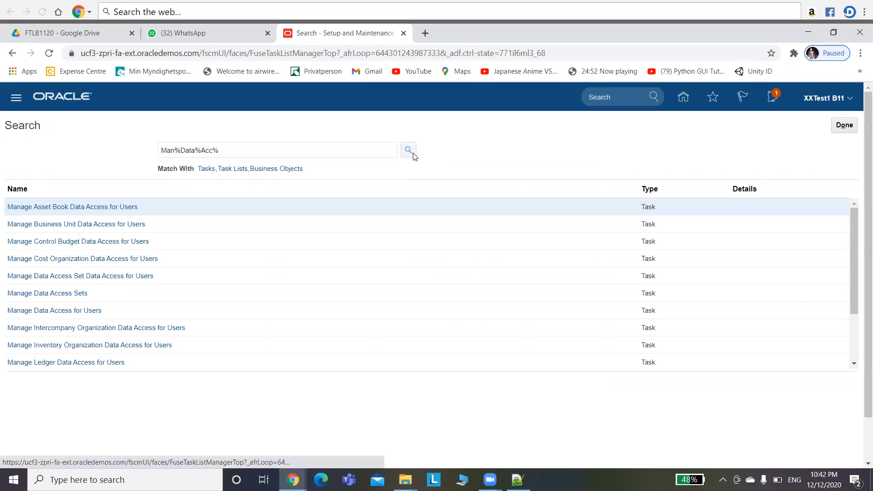
click(50, 310)
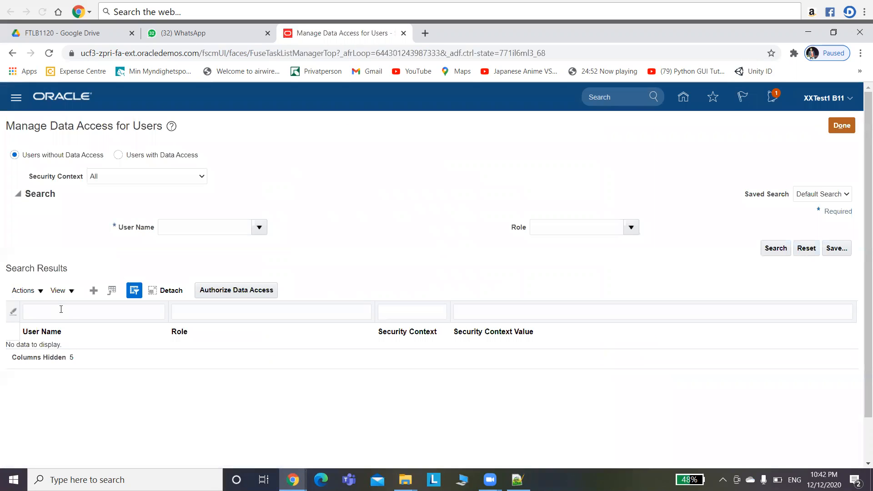
- Create a data access row giving the new user the Procurement Preparer role for Business unit 01ERP BU01 US
click(94, 293)
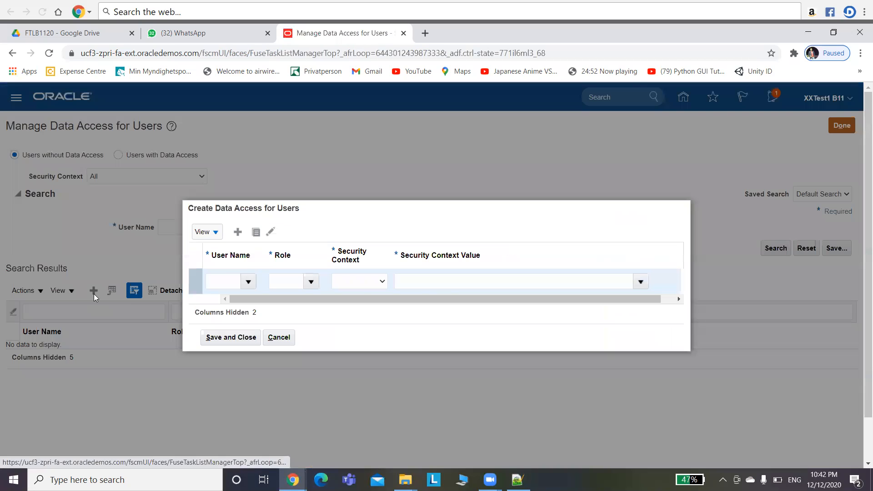
click(228, 281)
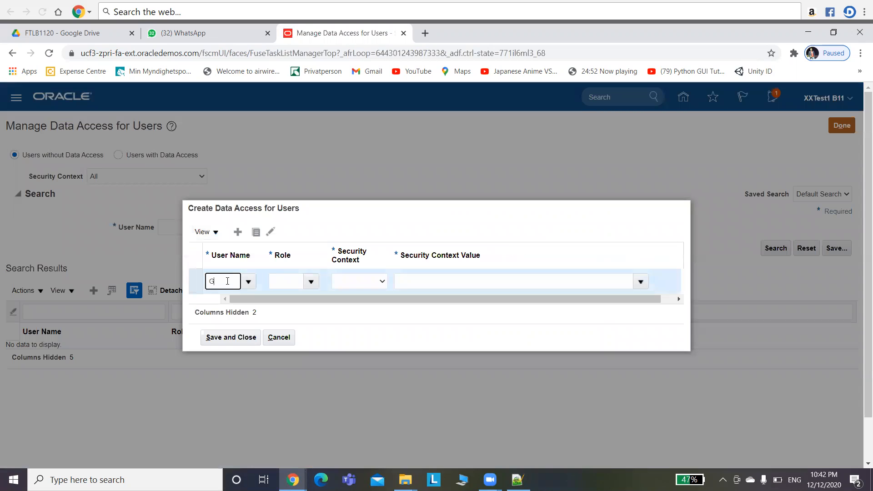
text(GH)
click(235, 300)
click(311, 282)
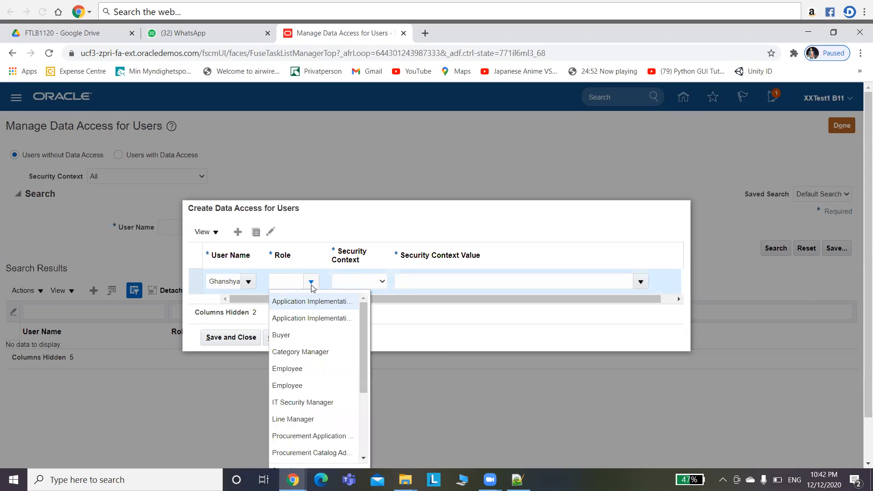
drag(364, 321, 357, 361)
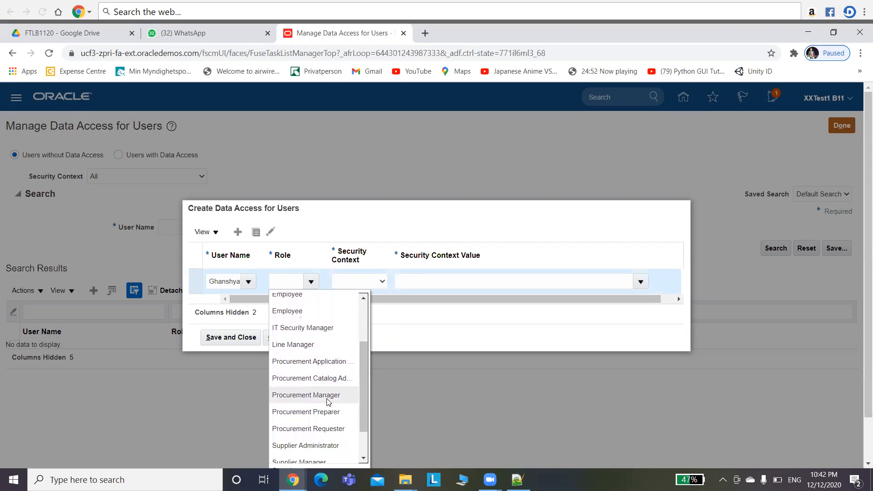
click(328, 411)
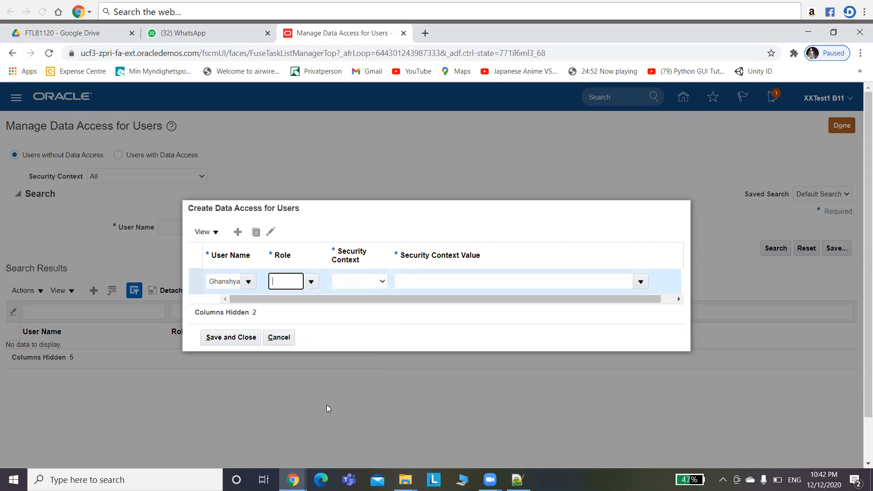
click(377, 284)
click(372, 302)
click(422, 282)
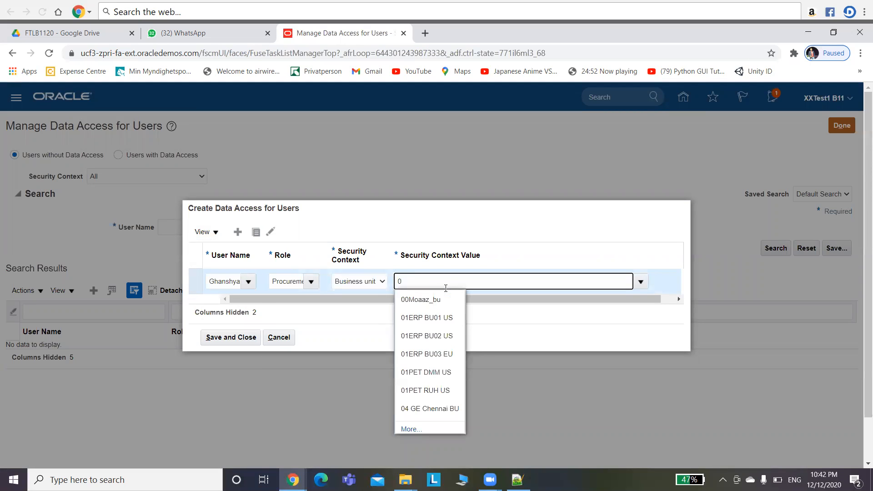
click(429, 317)
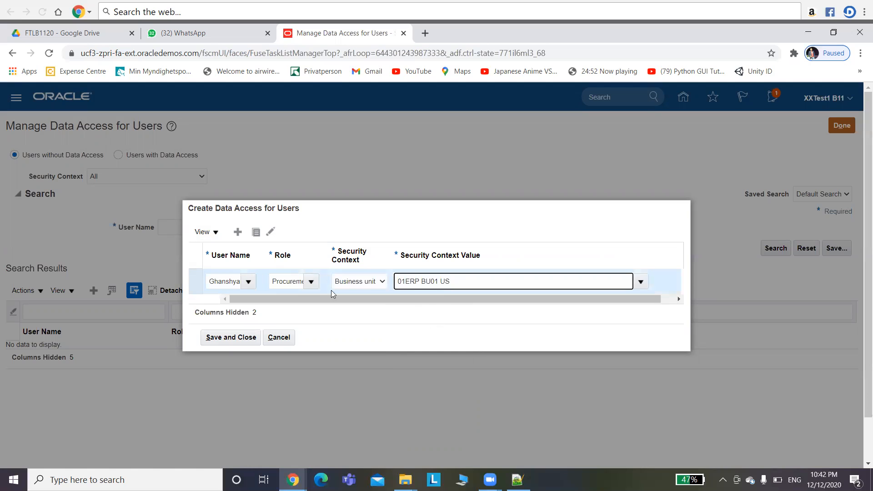
- Add a second data access row with the Procurement Manager role, Business unit context and 01ERP BU01 US
click(258, 233)
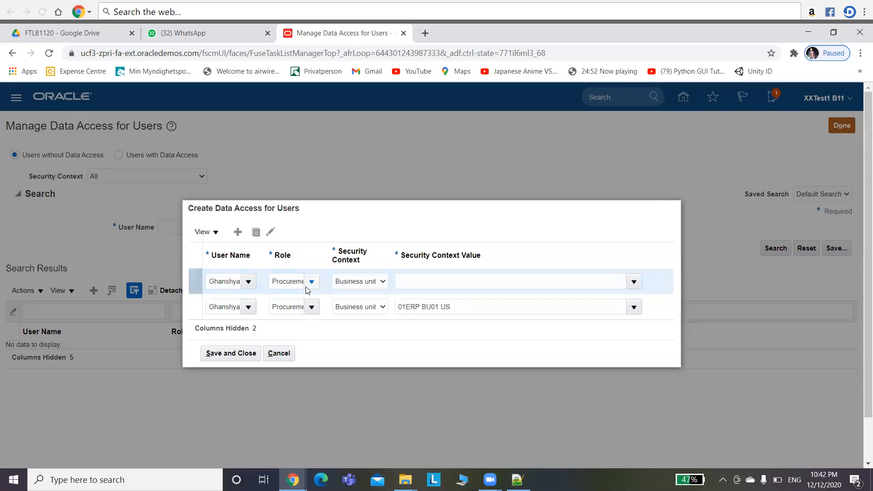
click(316, 275)
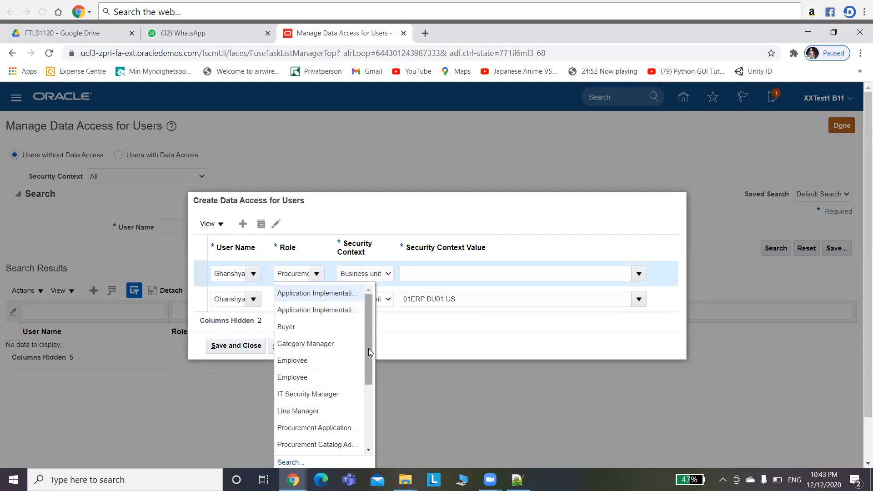
drag(368, 348, 365, 405)
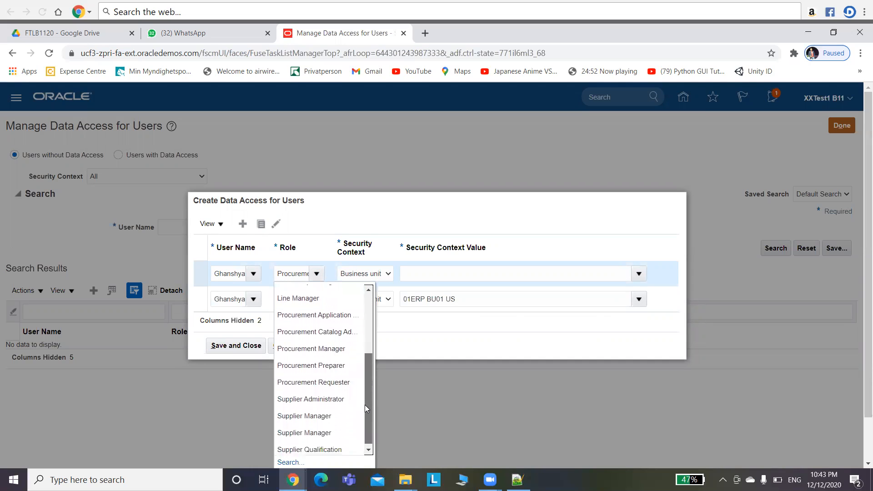
click(325, 355)
click(439, 271)
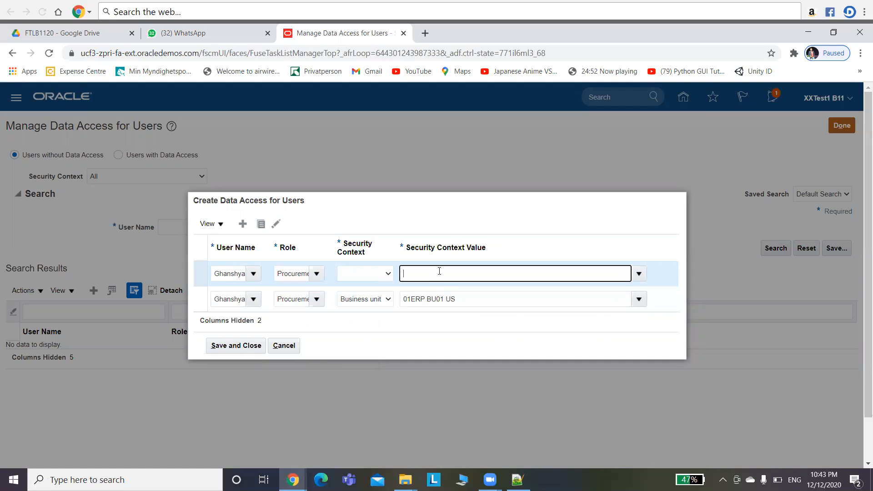
click(390, 275)
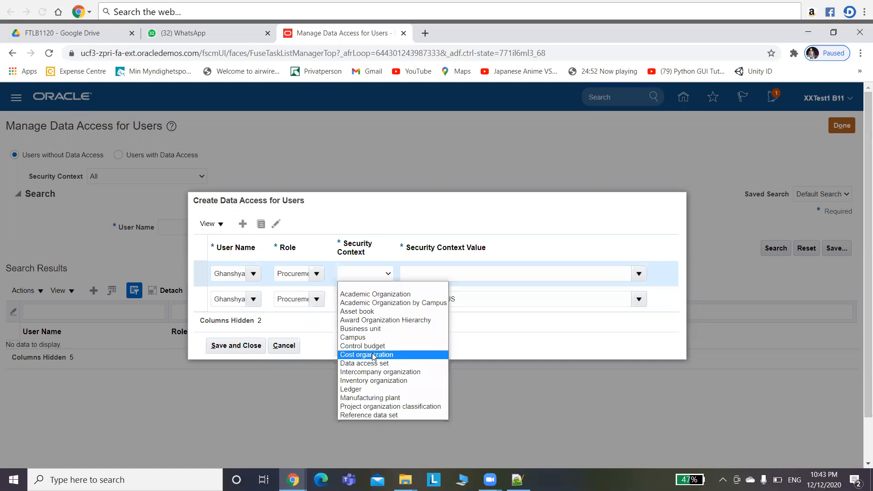
click(376, 329)
click(427, 271)
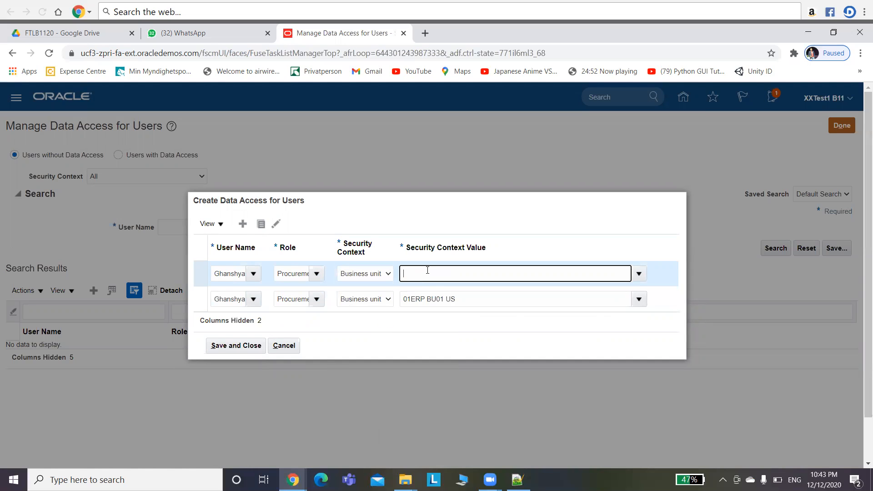
text(01)
click(443, 291)
- Add a third data access row with the Procurement Application Administrator role for Business unit 01ERP BU01 US
click(261, 224)
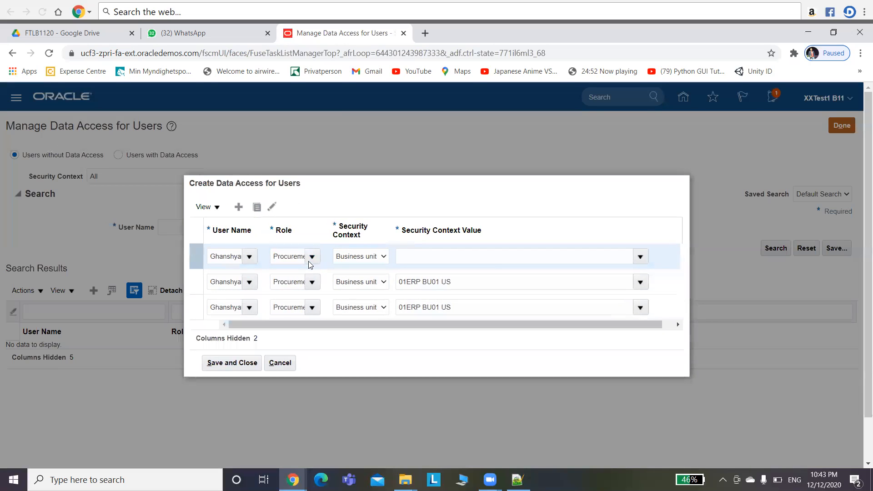
click(313, 256)
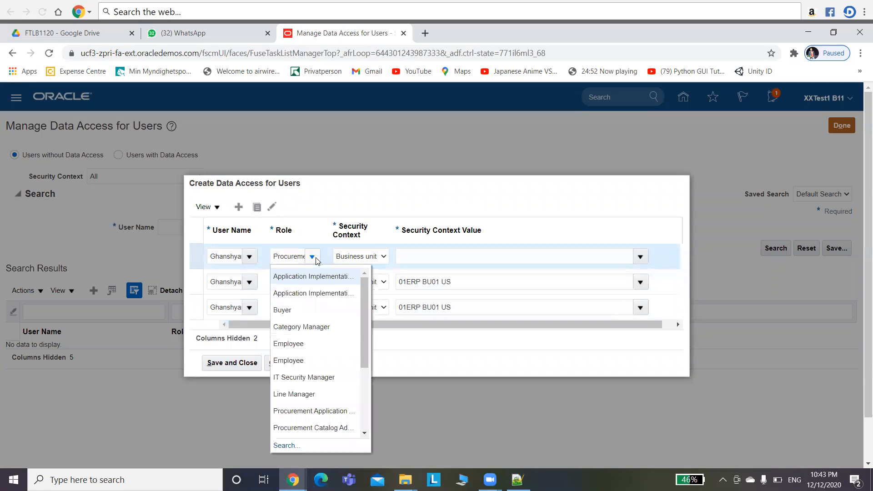
click(301, 410)
click(381, 256)
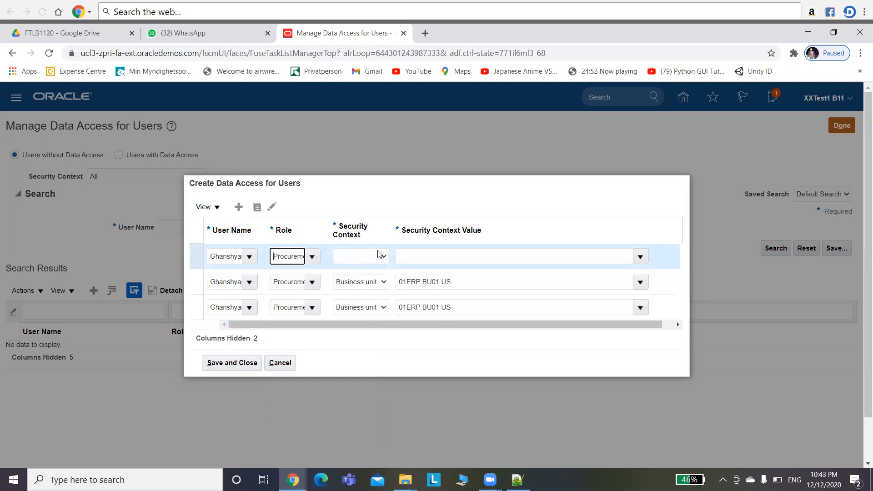
click(369, 315)
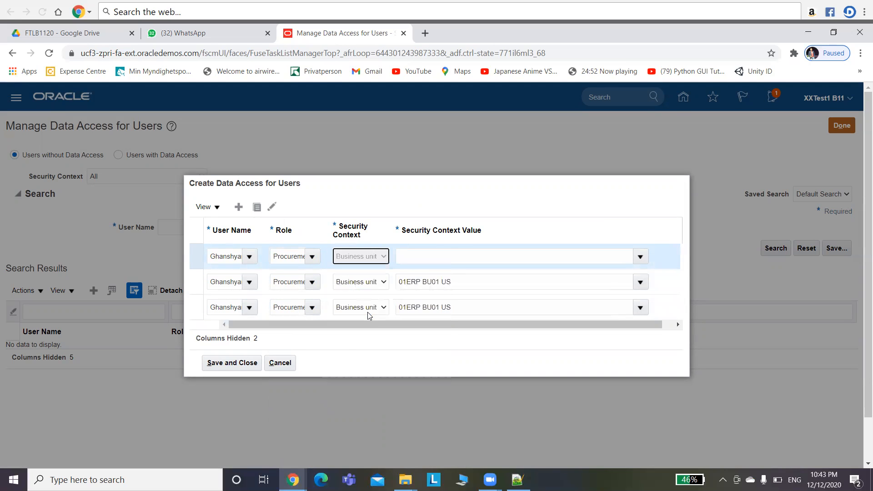
click(439, 258)
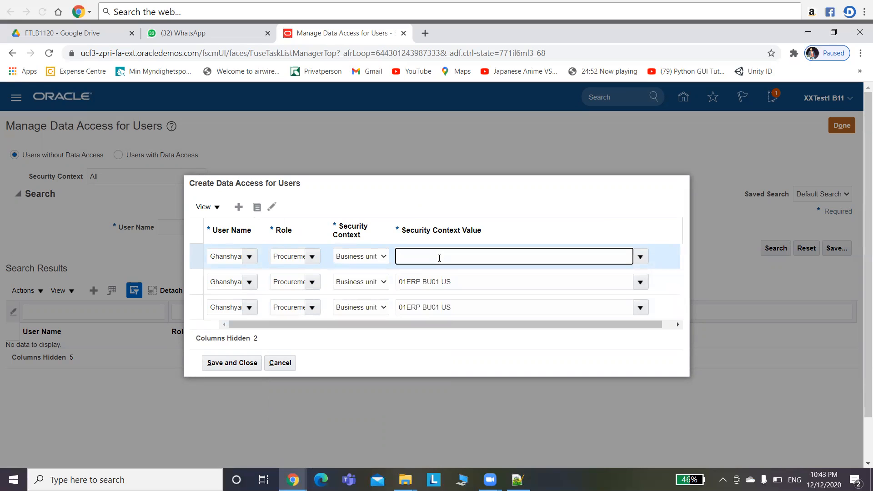
text(01)
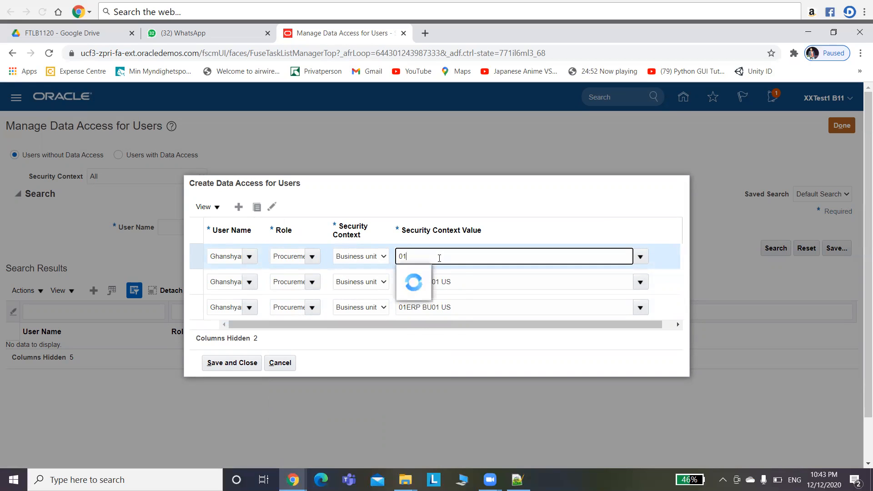
click(437, 275)
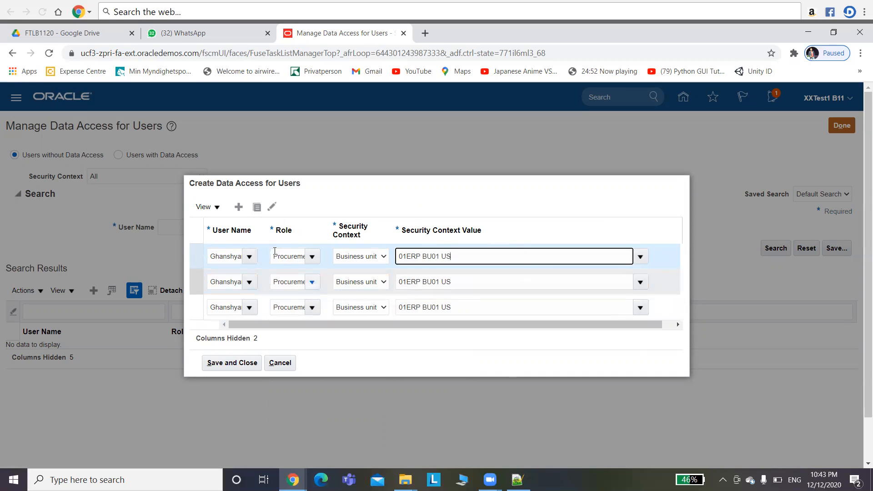
- Add a fourth data access row with the Supplier Manager role for the business unit named after the user
click(258, 207)
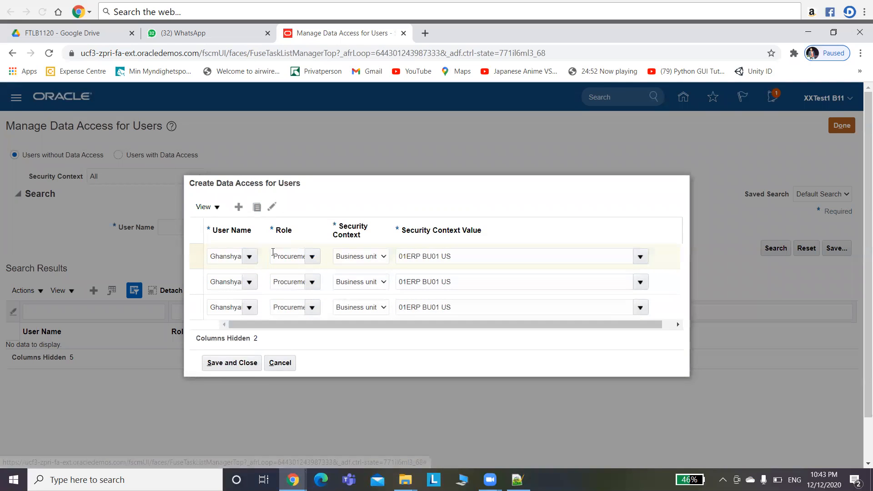
click(311, 244)
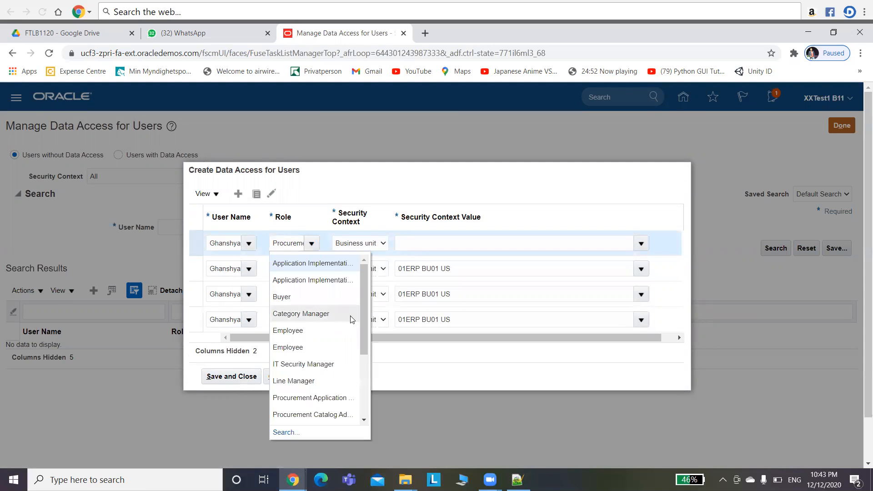
drag(361, 283, 362, 359)
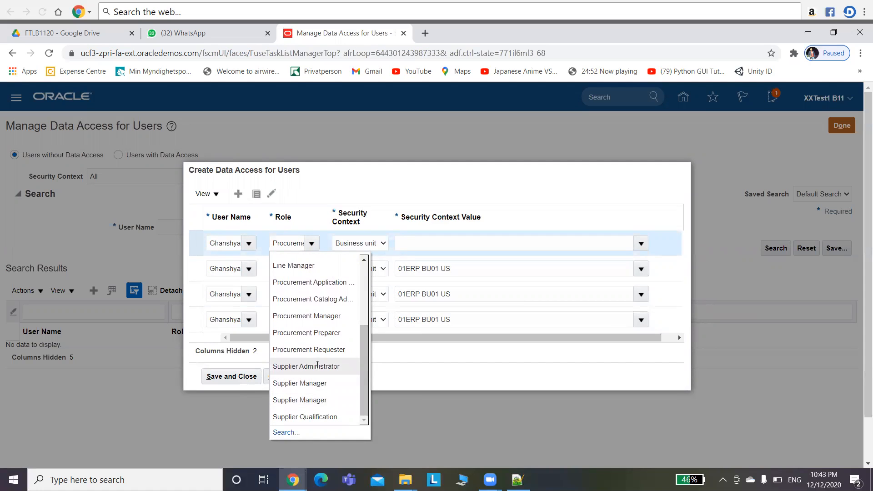
click(313, 399)
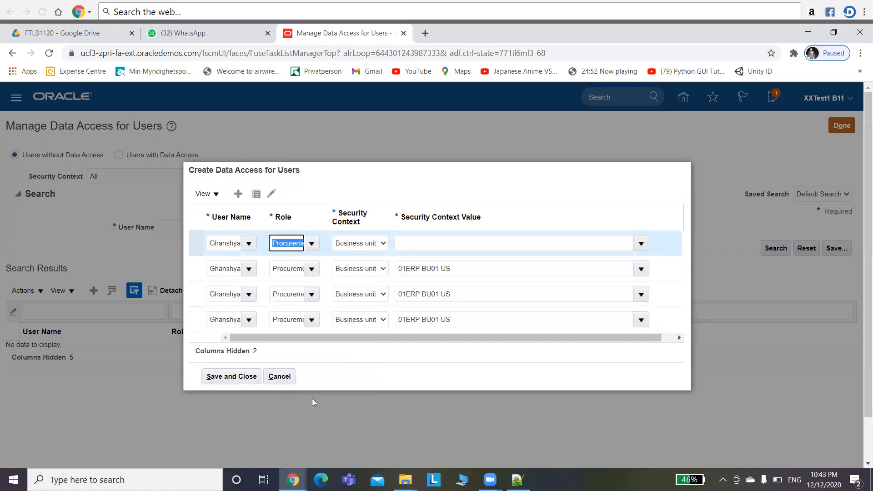
click(382, 243)
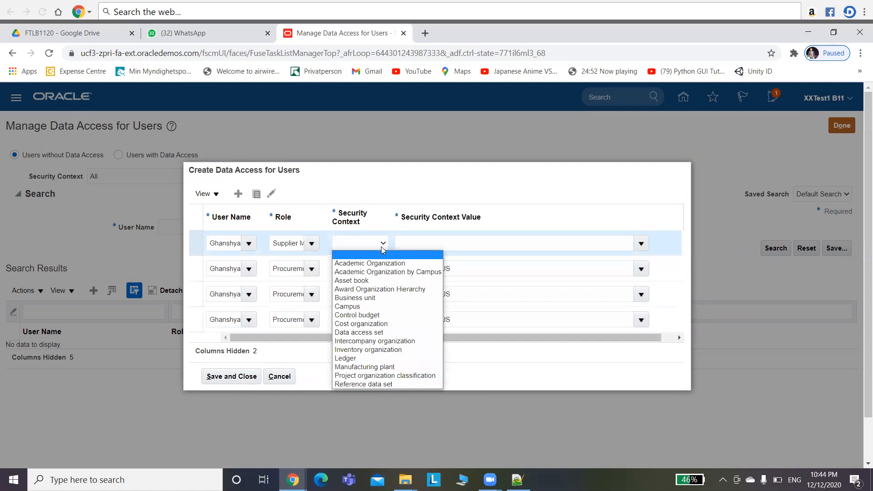
click(375, 298)
click(425, 247)
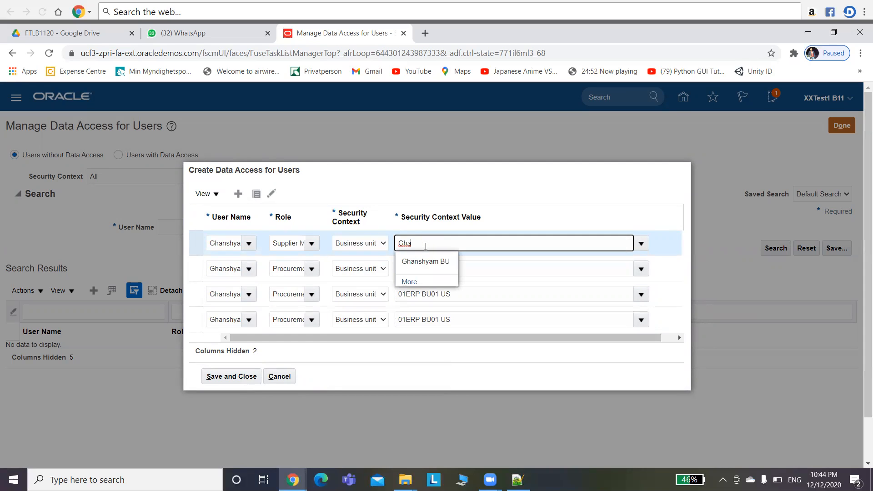
click(434, 261)
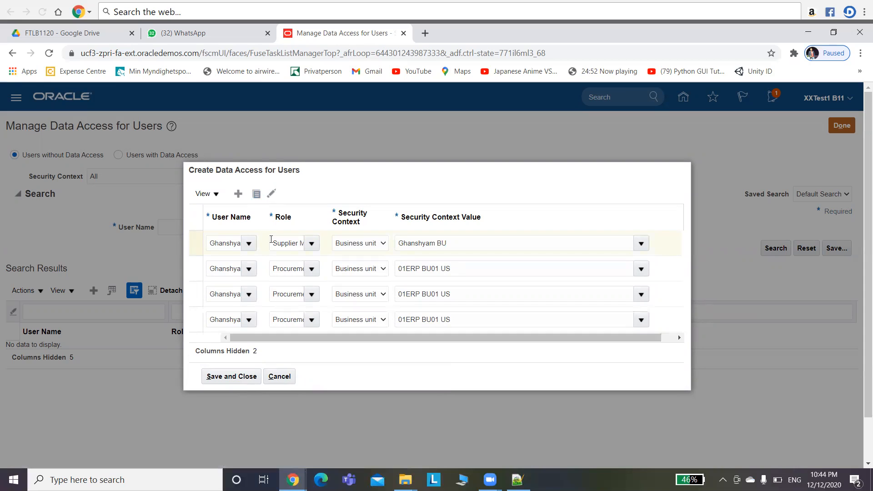
- Add another data access row with the Supplier Manager role for Business unit 01ERP BU01 US and try to save
click(257, 193)
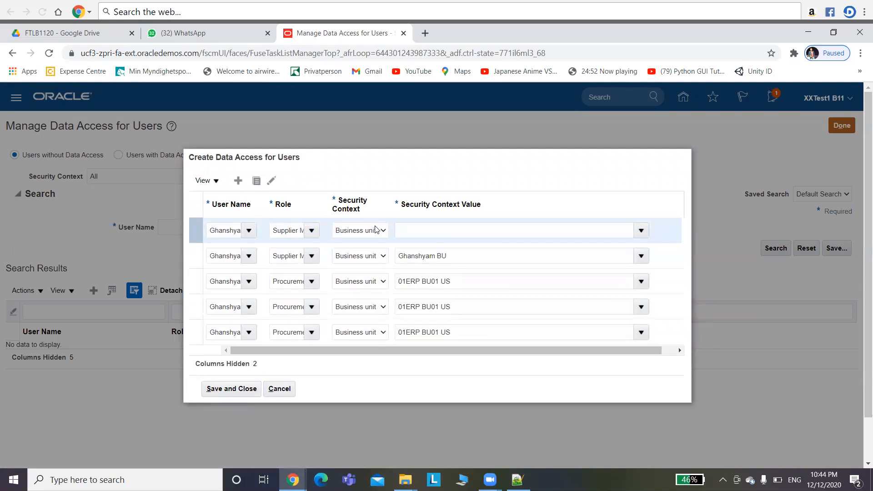
click(411, 229)
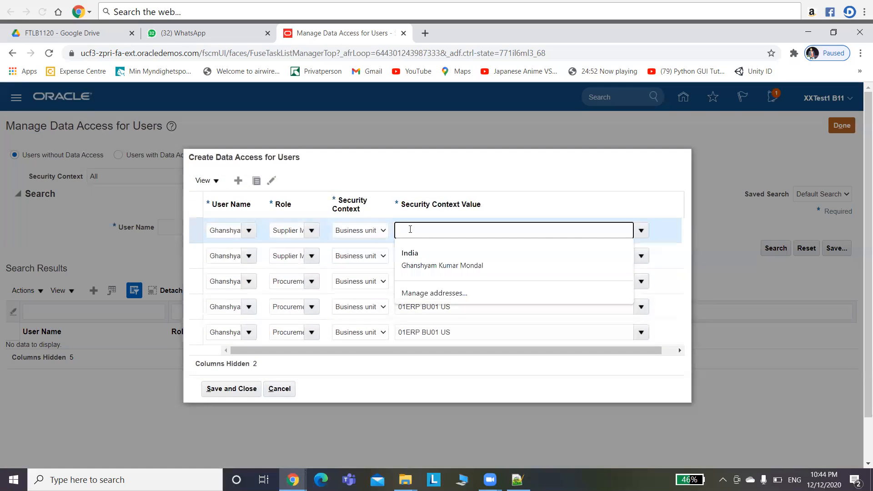
text(01)
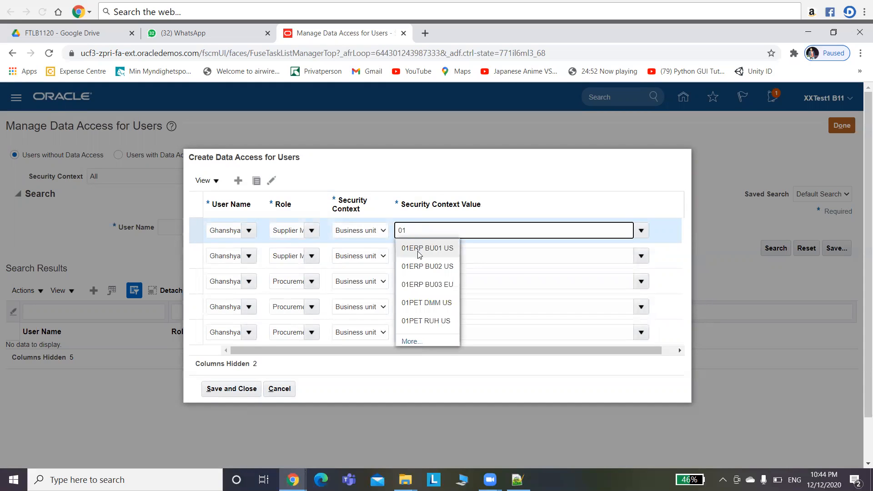
click(419, 249)
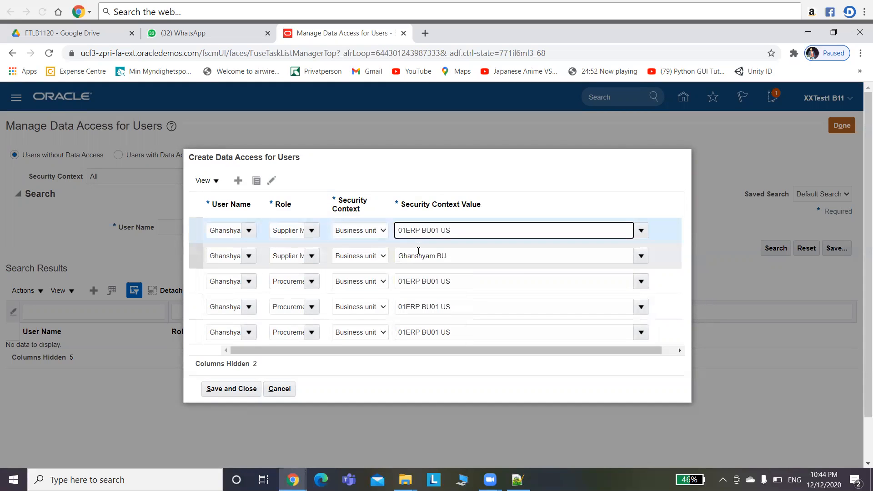
click(221, 394)
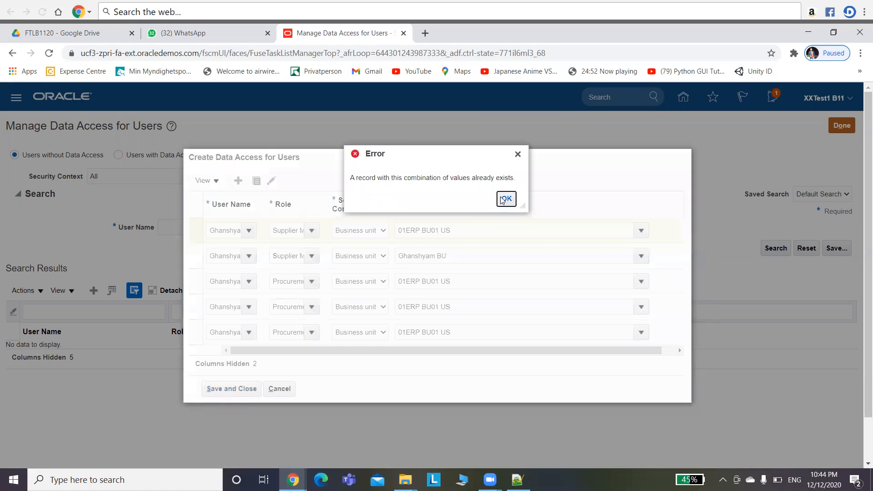
click(505, 199)
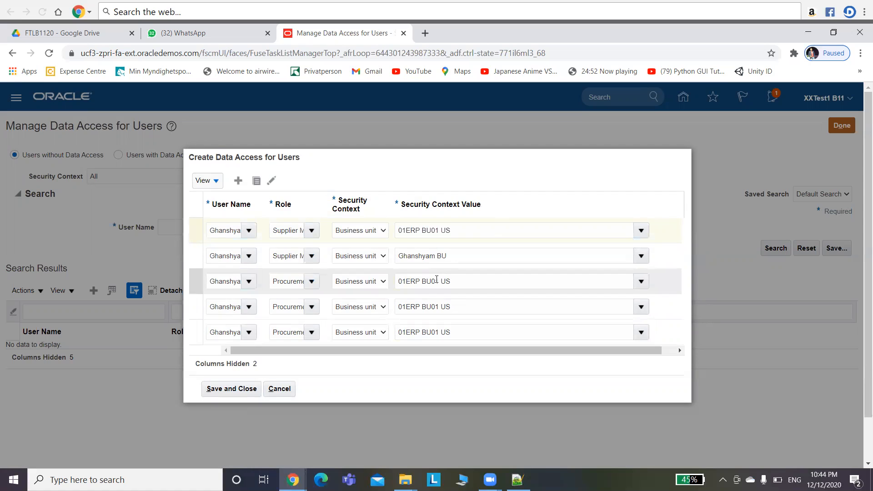
- Change the third row's role to Application Implementation Manager and retry saving the data access rows
click(247, 390)
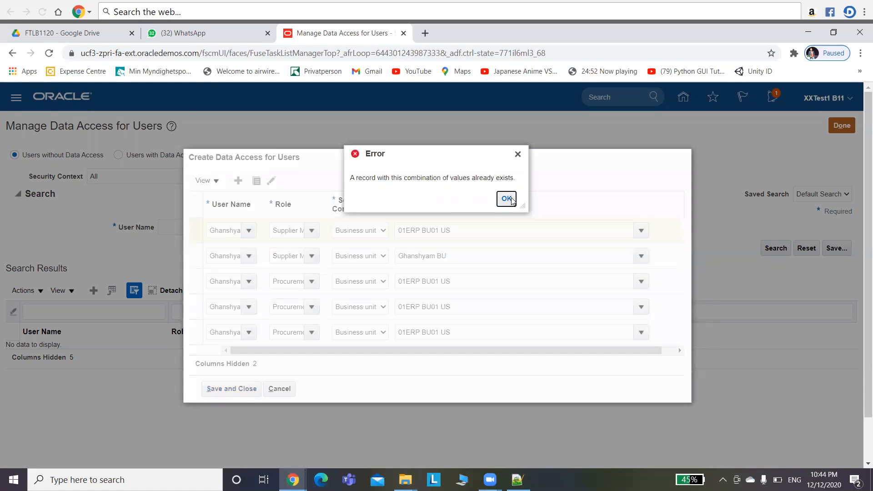
click(506, 199)
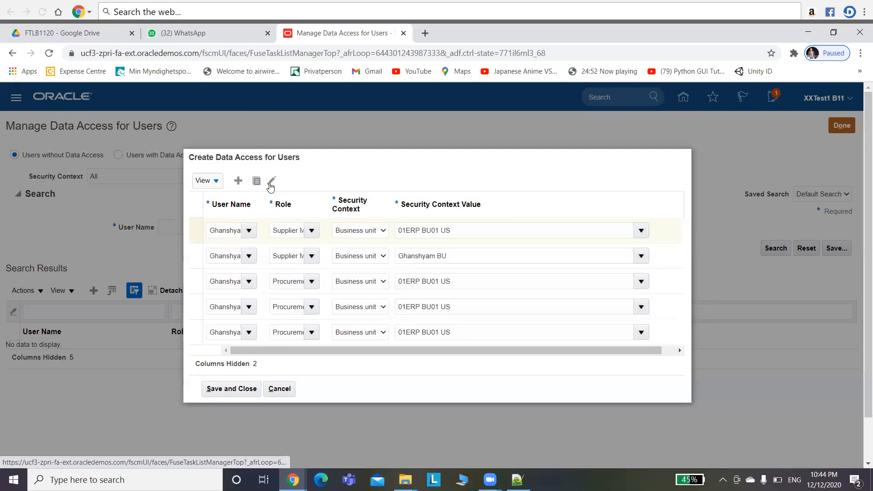
click(304, 281)
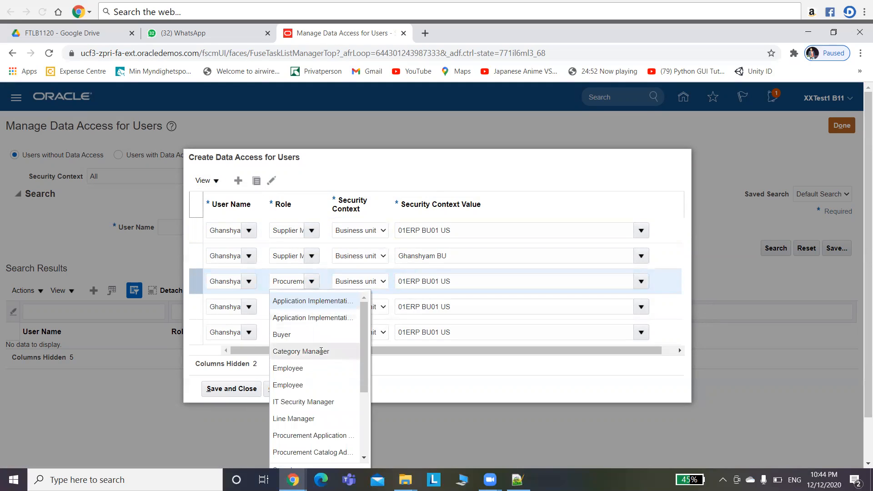
click(317, 318)
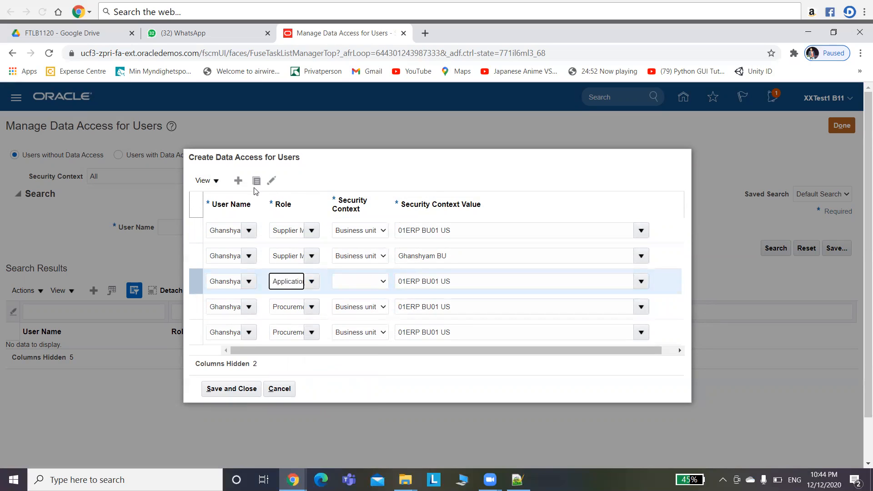
click(241, 390)
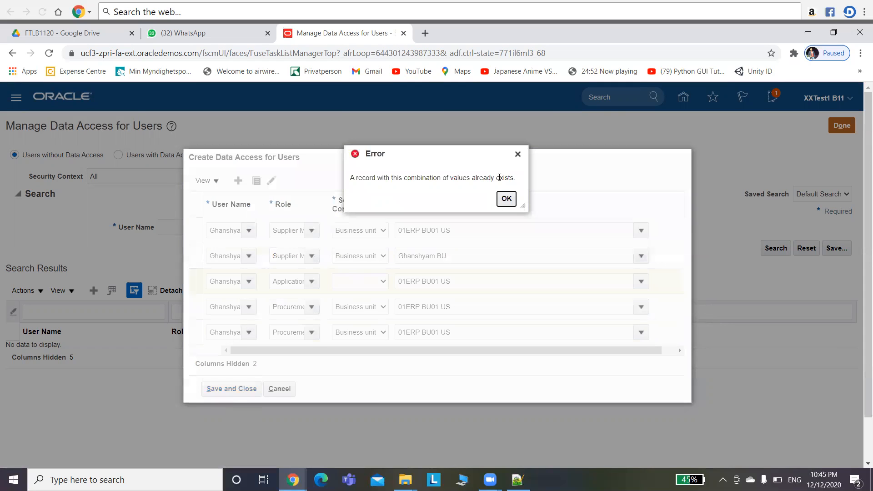
click(505, 198)
- Set the Application Implementation Manager row's security context to Business unit with value 01ERP BU01 US
click(317, 309)
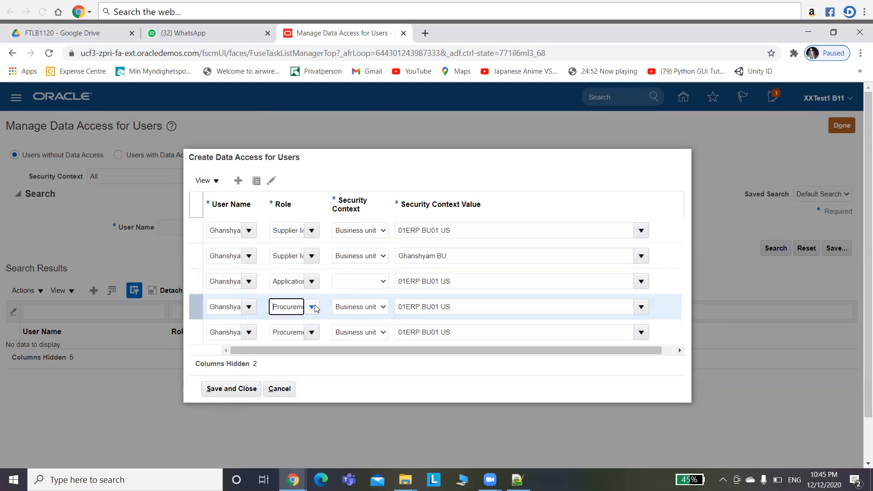
click(328, 268)
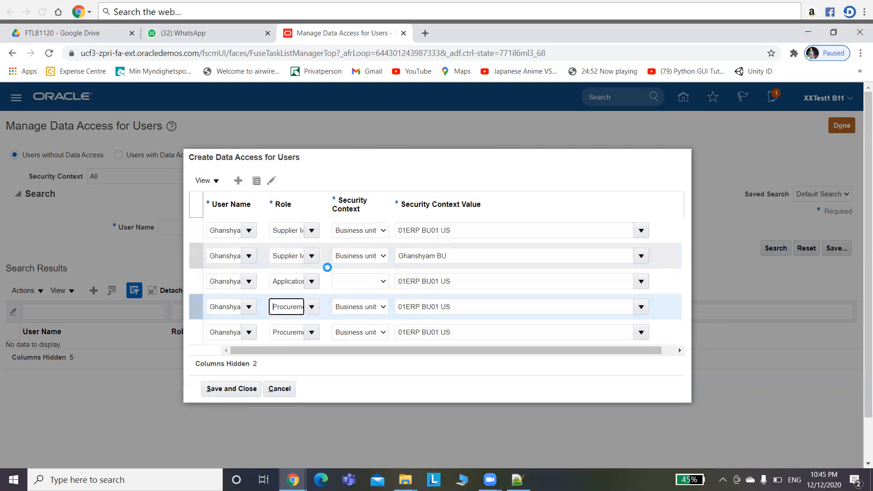
click(383, 282)
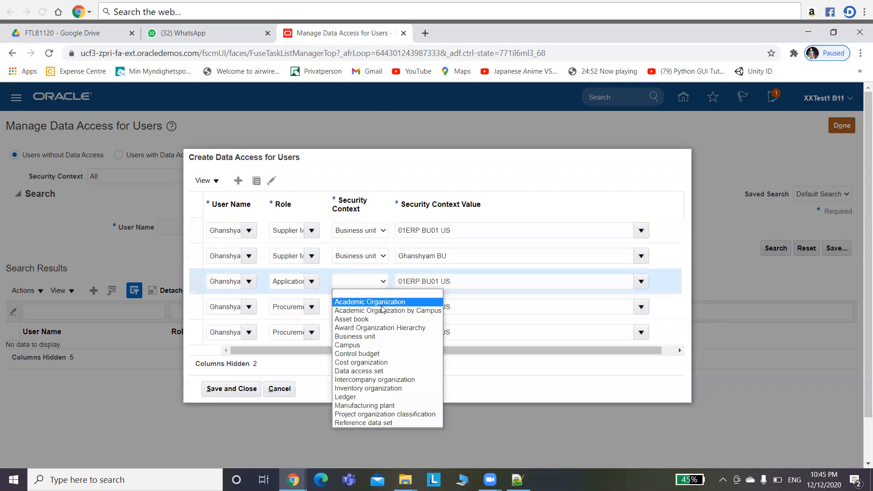
click(379, 337)
click(384, 282)
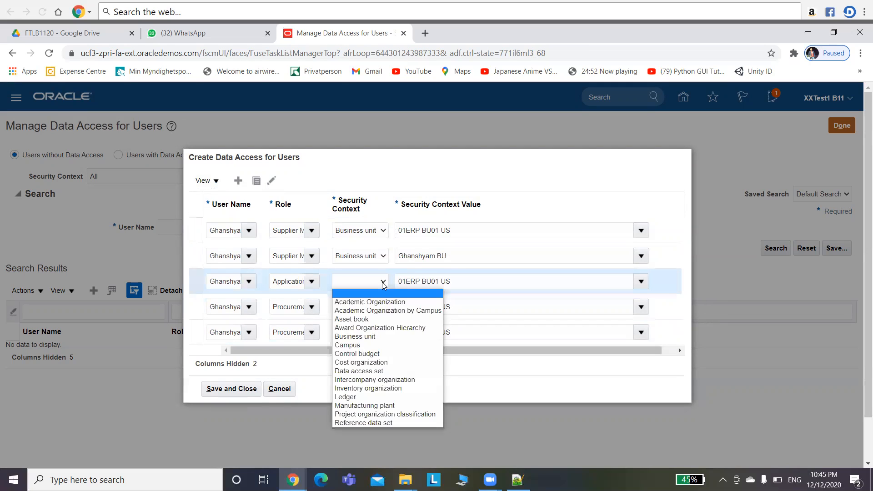
click(376, 337)
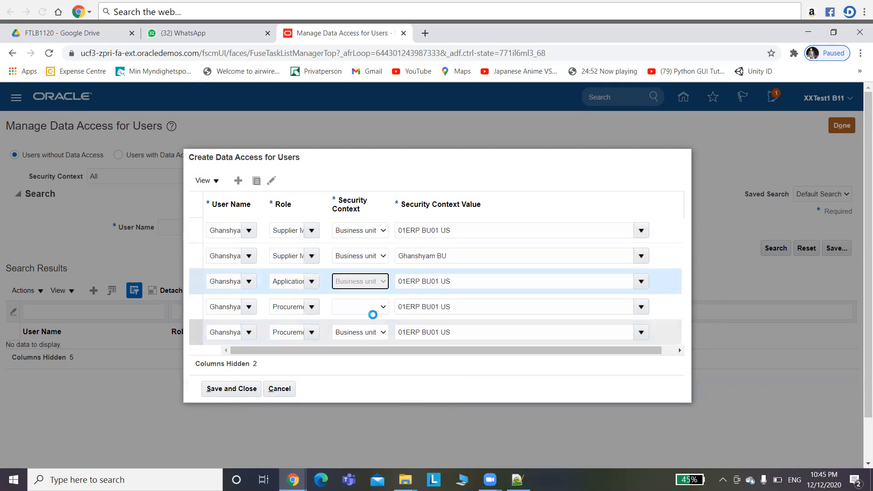
click(373, 311)
click(372, 362)
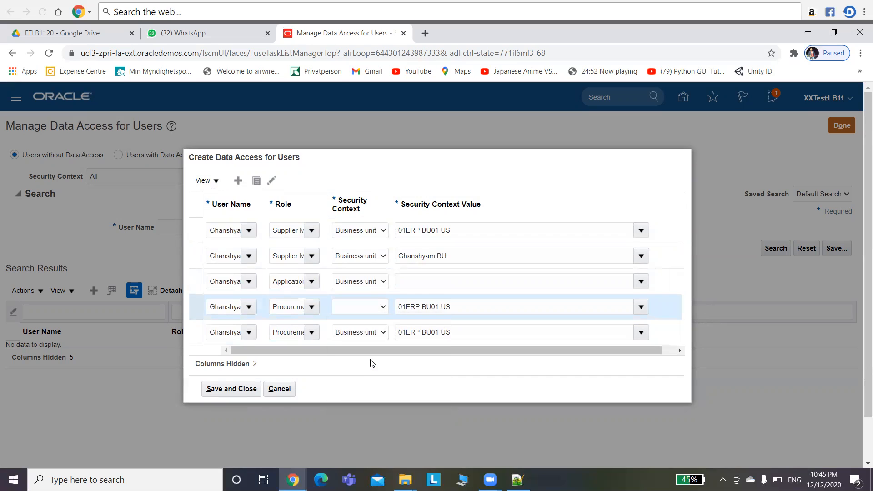
click(413, 283)
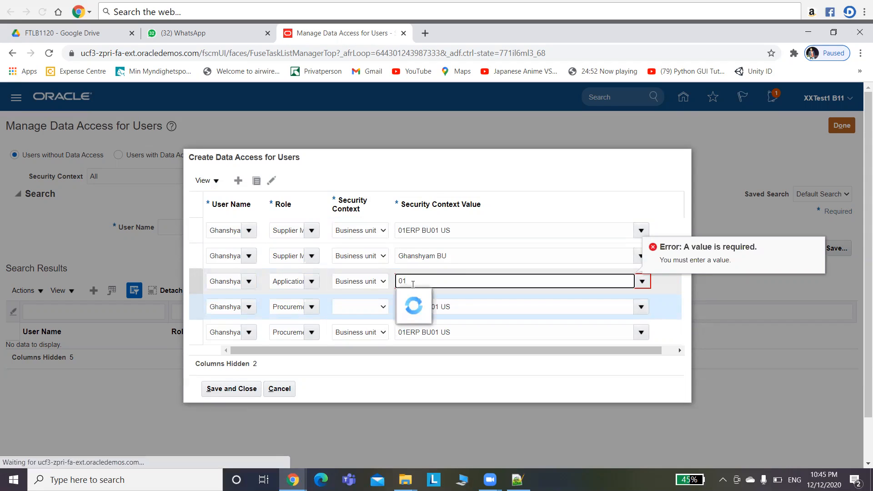
click(418, 297)
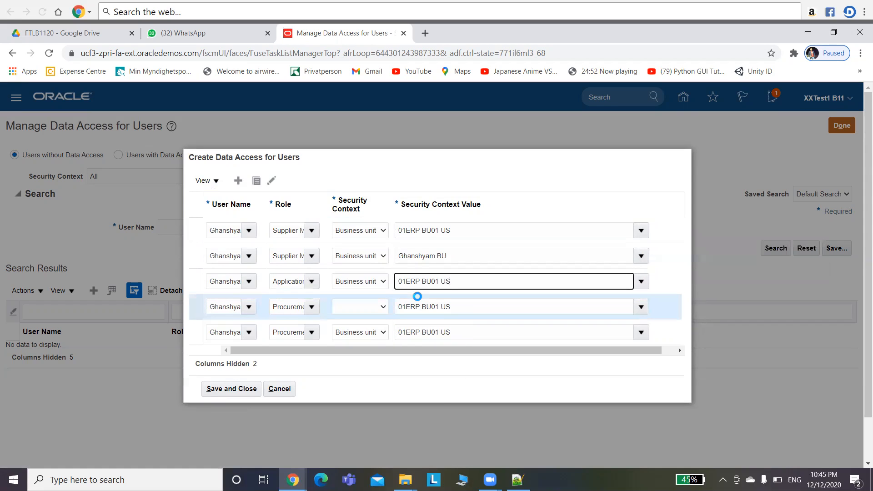
- Set the fourth row's security context to Business unit with value 01ERP BU01 US, then save and close
click(376, 306)
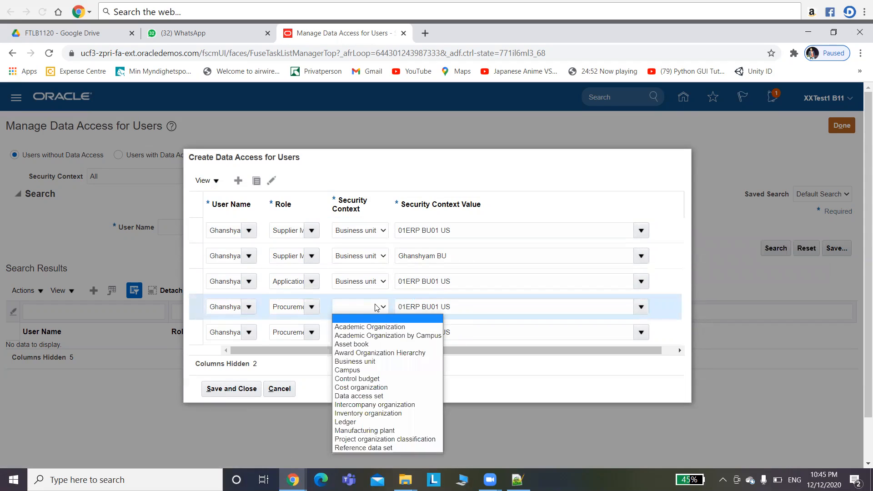
click(372, 362)
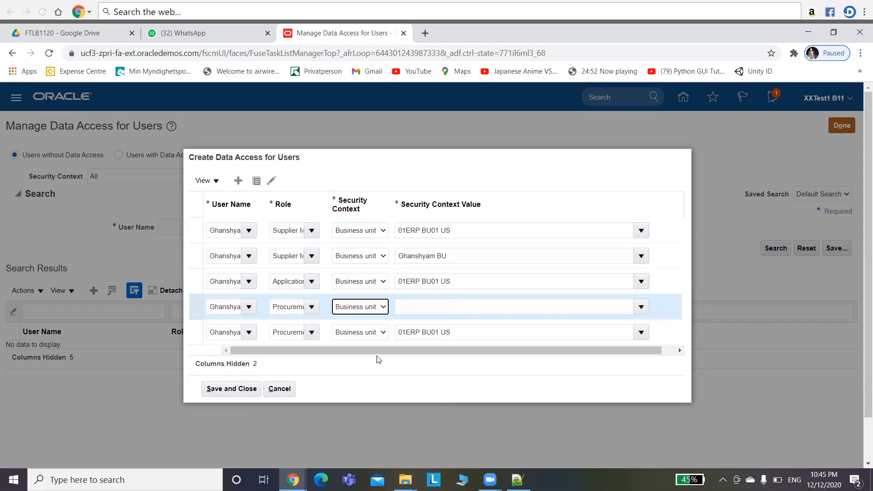
click(425, 309)
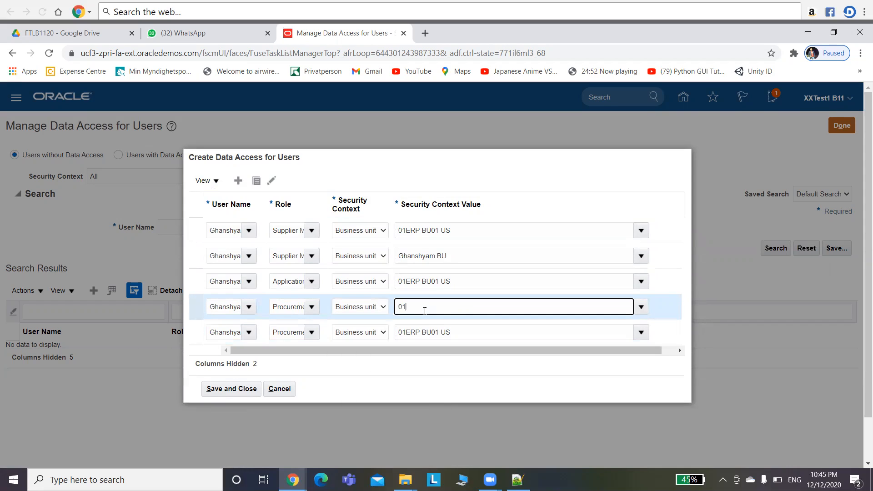
click(423, 324)
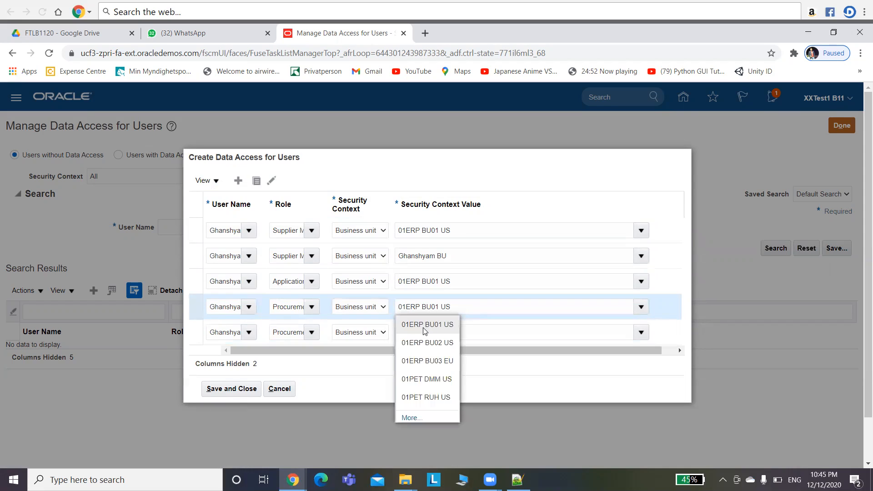
click(223, 394)
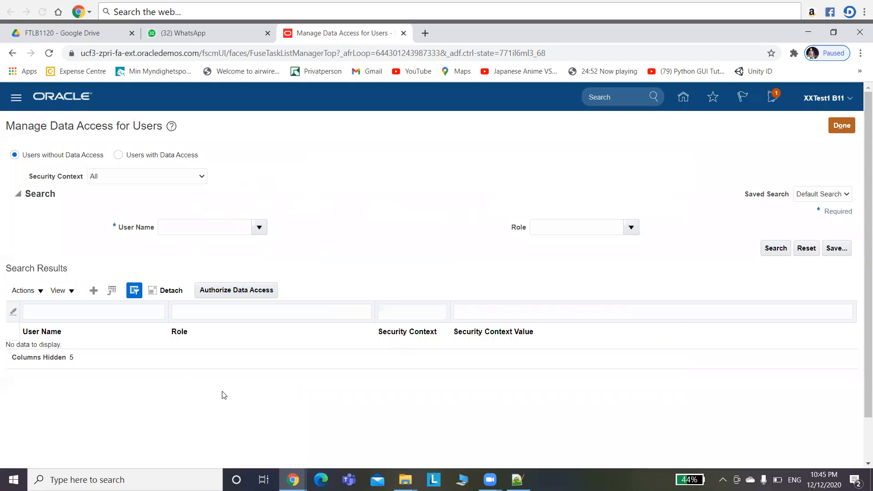
- Finish the data access task and sign out, confirming the single sign-off
click(844, 127)
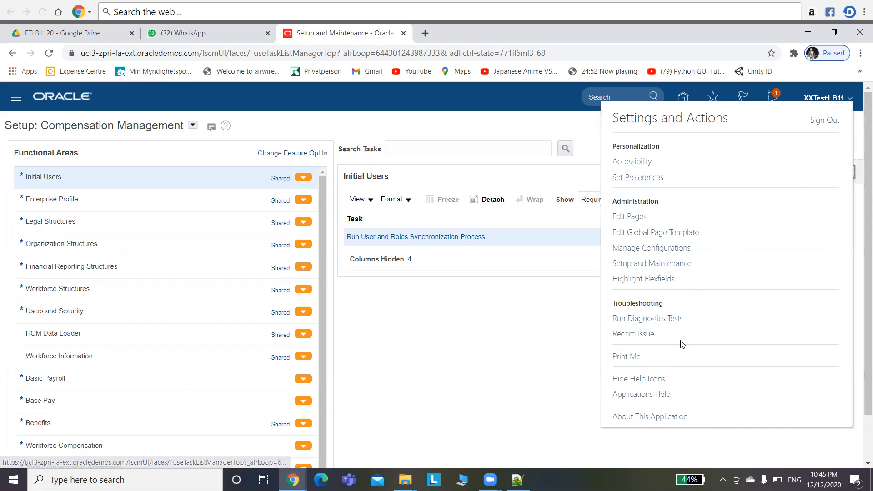
click(817, 121)
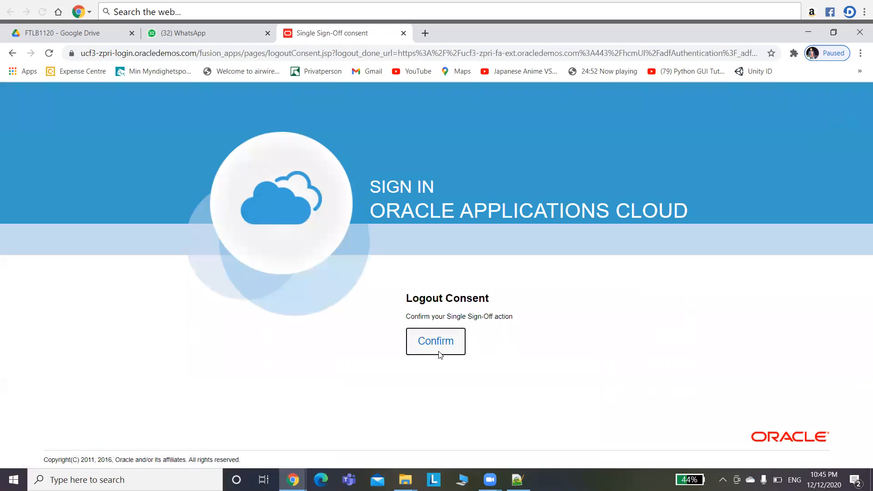
click(440, 355)
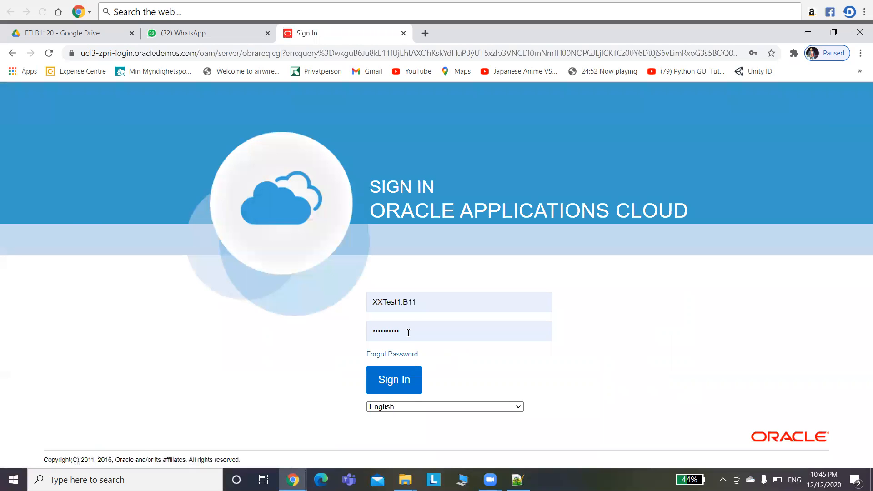
- Try to sign in by picking the new user's saved credential
click(421, 304)
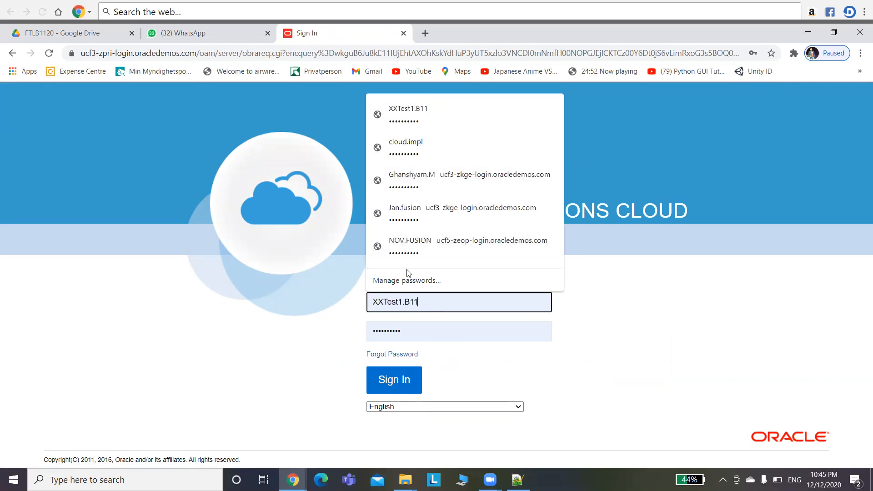
click(412, 180)
click(399, 383)
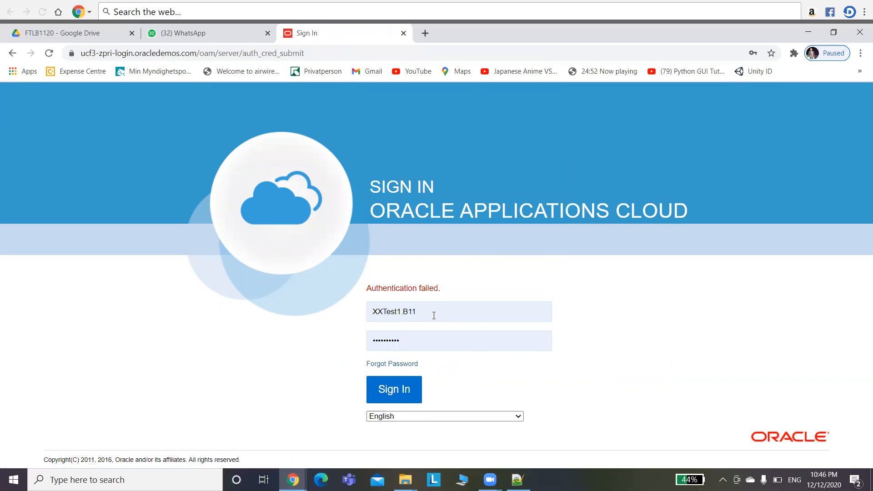
- Sign in with the new user's username and account password, declining to save the password
click(434, 316)
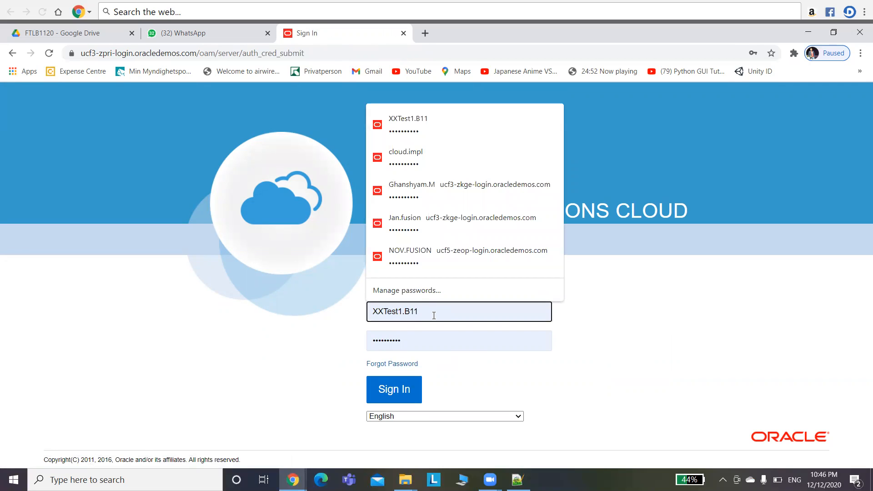
key(ctrl+a)
text(Gh)
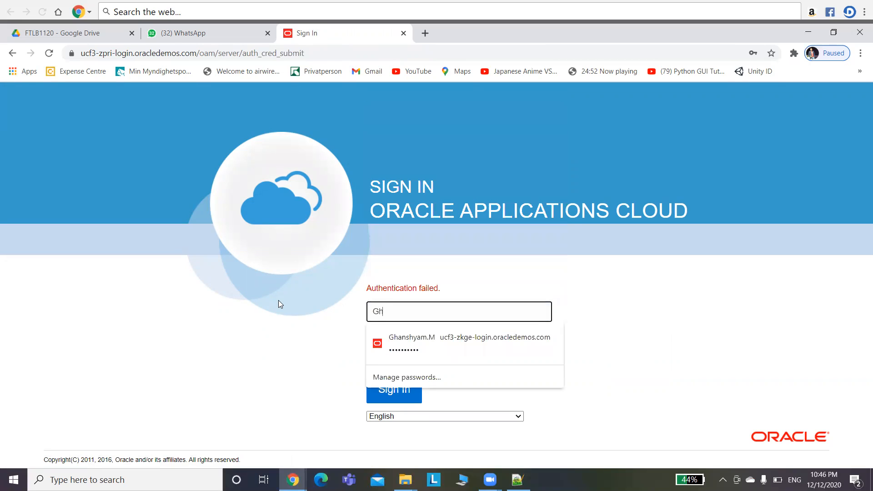
text(anshyam.M)
key(Tab)
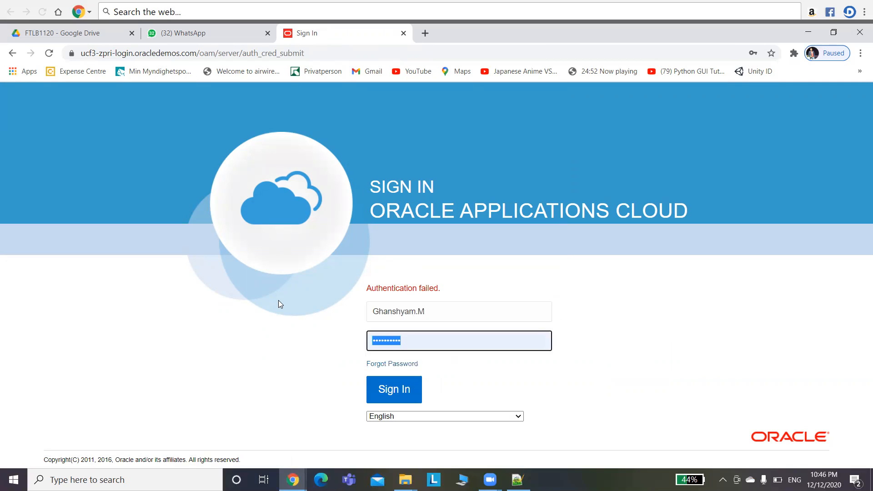
text(•••••••)
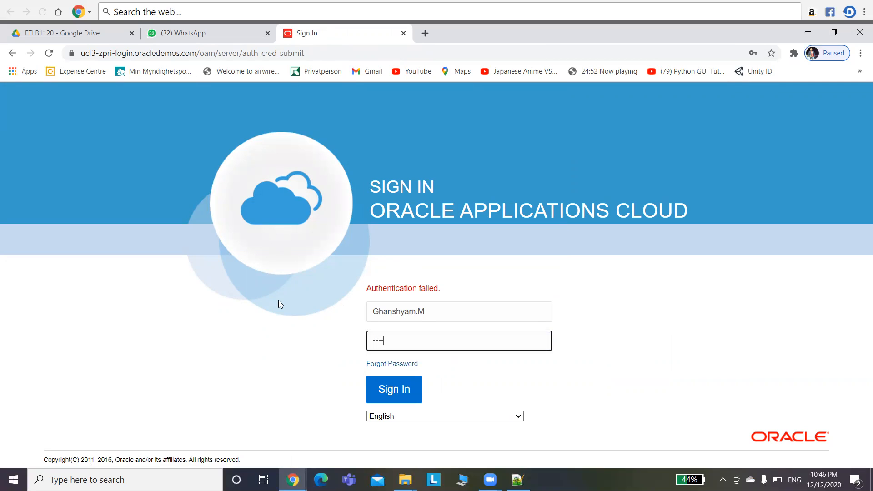
text(•••)
click(394, 395)
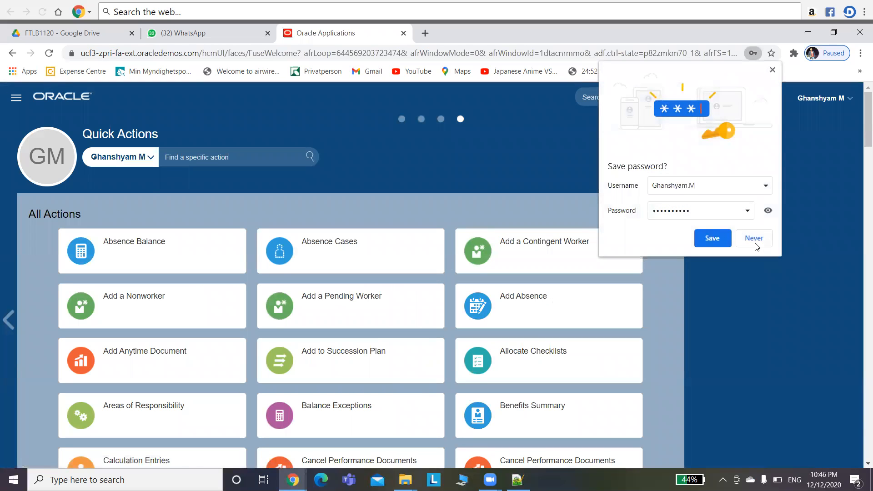
click(754, 241)
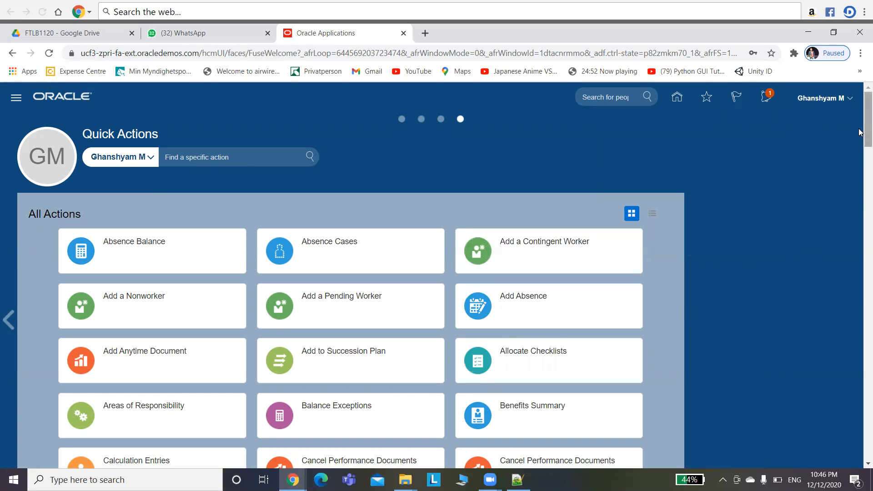
- Return to the home page springboard and open the Purchase Orders work area under Procurement
drag(860, 132, 794, 107)
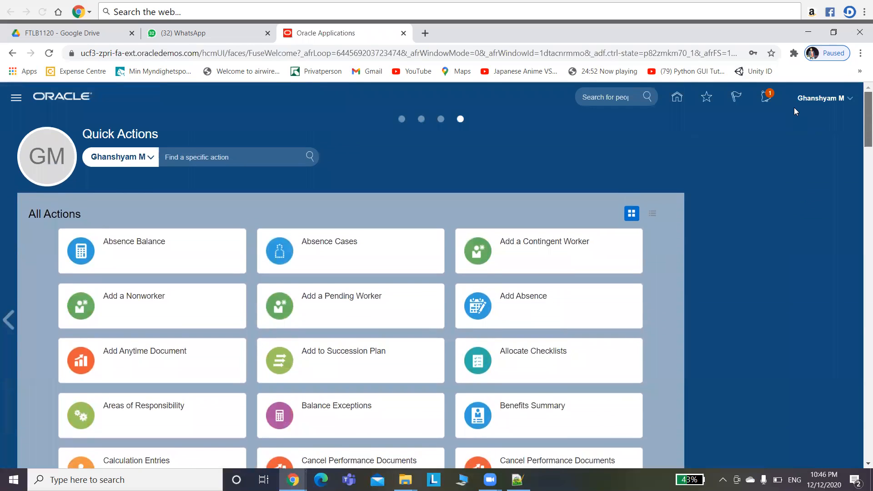
click(400, 120)
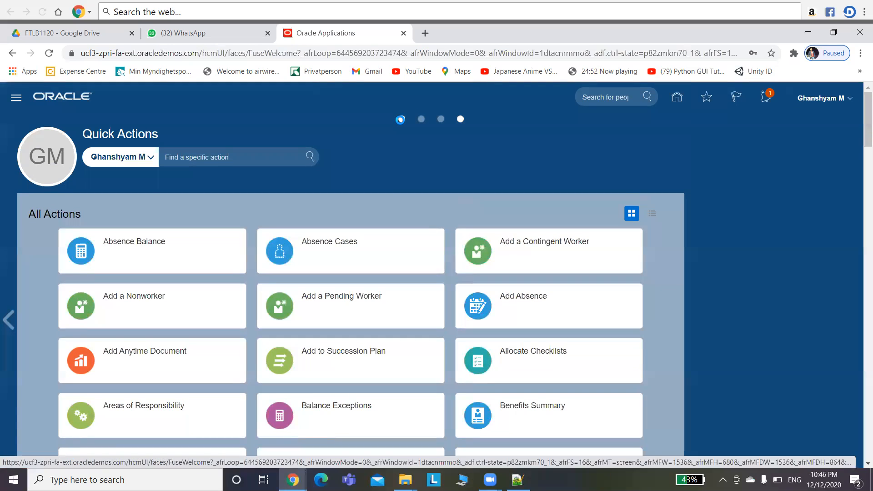
click(400, 120)
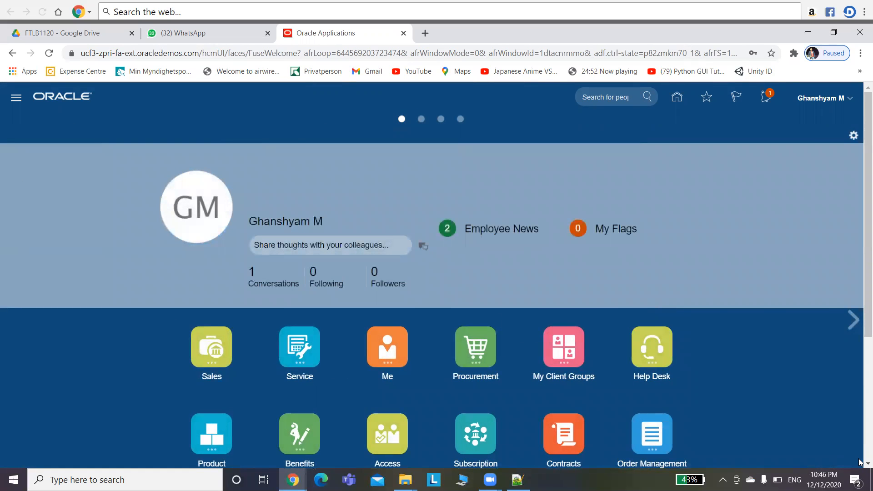
scroll(859, 462, down, 4)
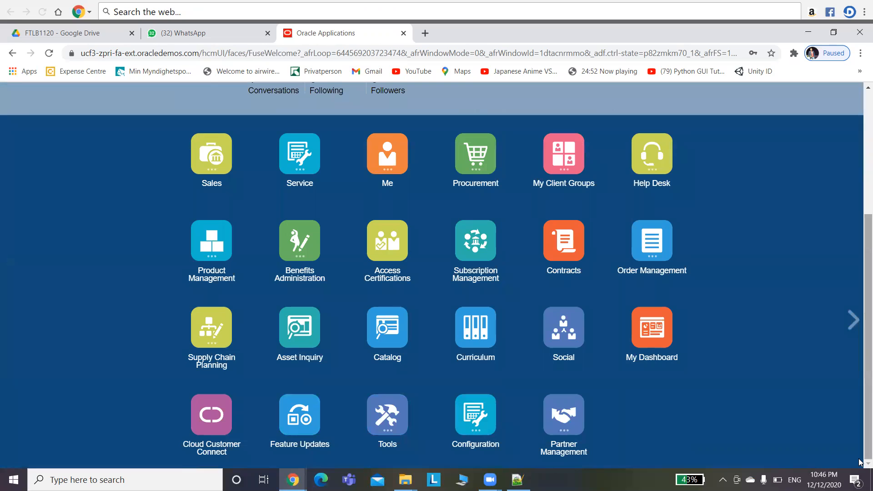
click(476, 169)
click(369, 234)
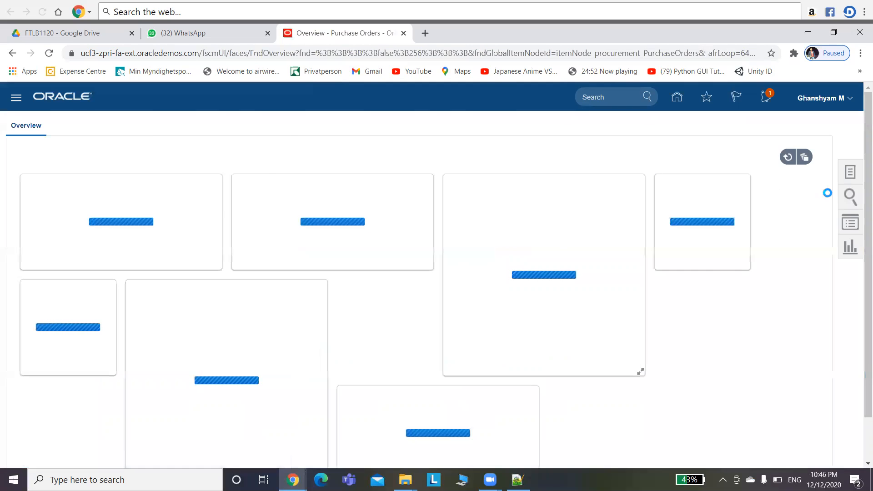
- Start a new Purchase Order from the tasks list and try to choose a Procurement BU
click(850, 172)
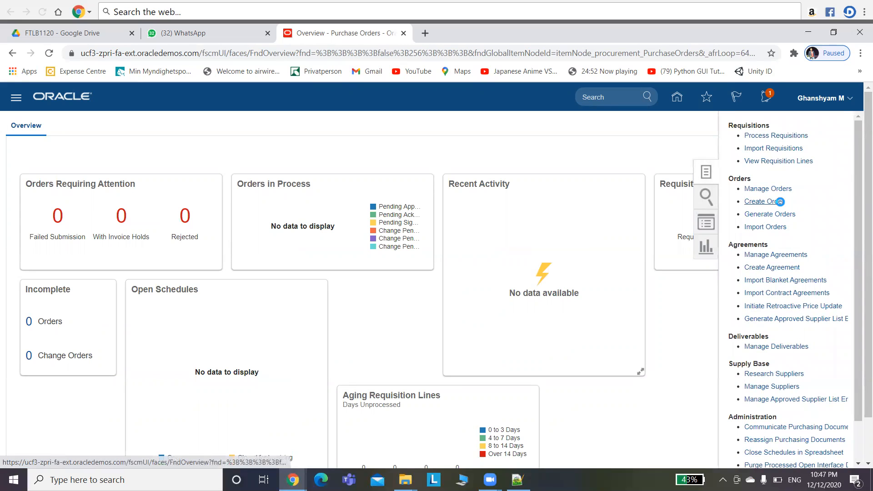
click(779, 201)
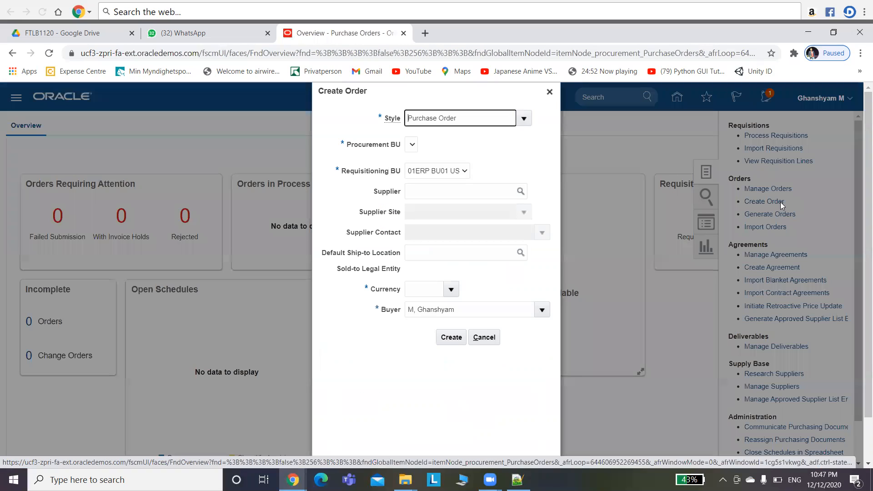
click(412, 145)
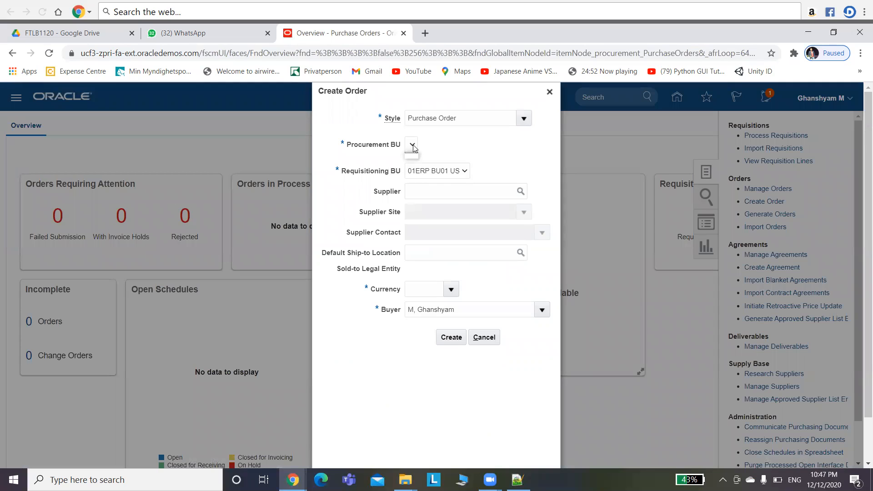
click(414, 145)
click(413, 146)
click(413, 145)
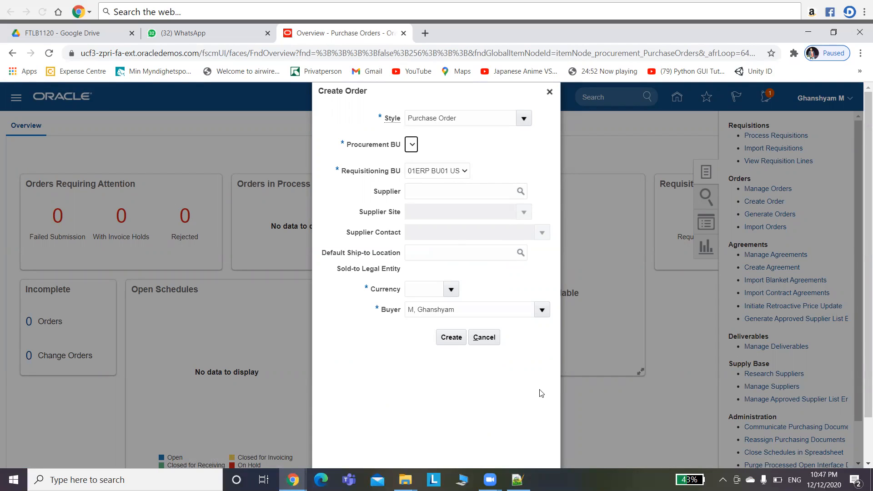